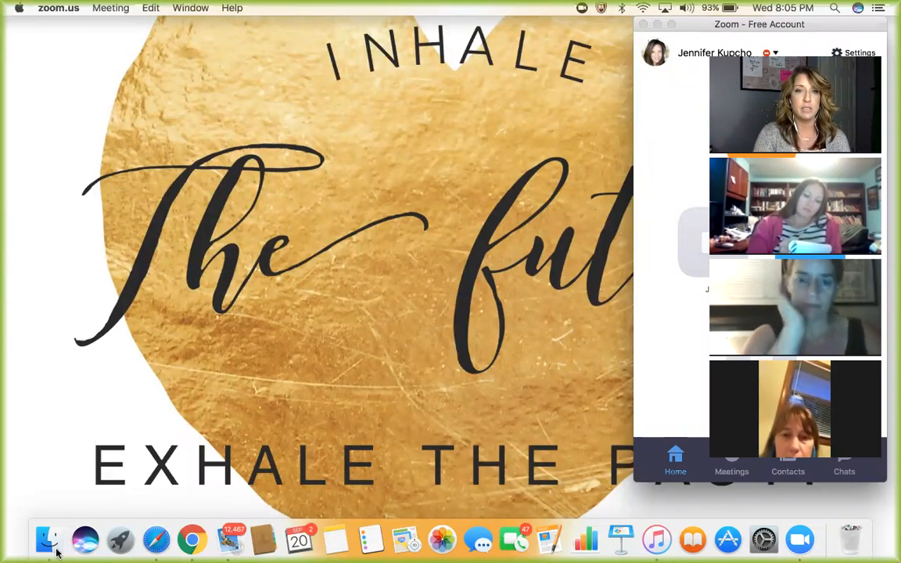
click(192, 540)
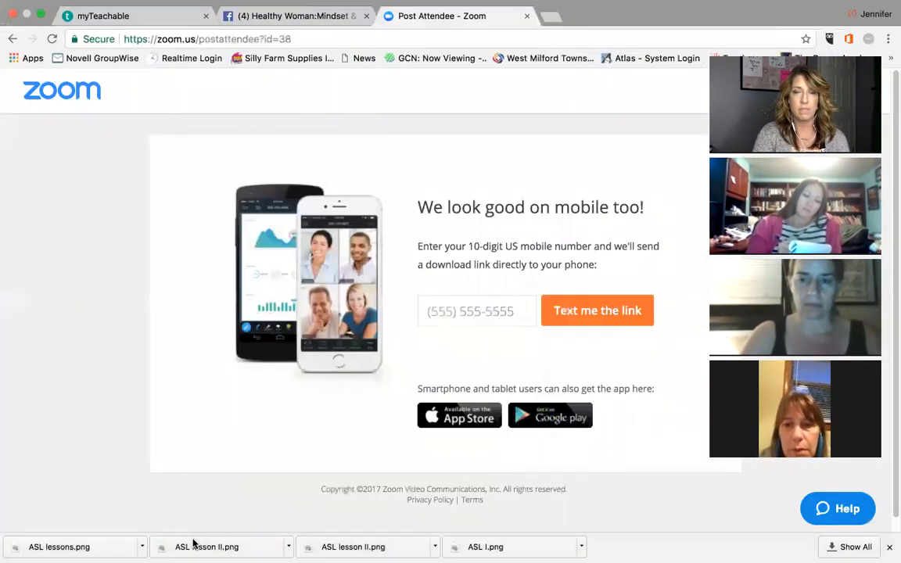
click(235, 39)
text(www.pin)
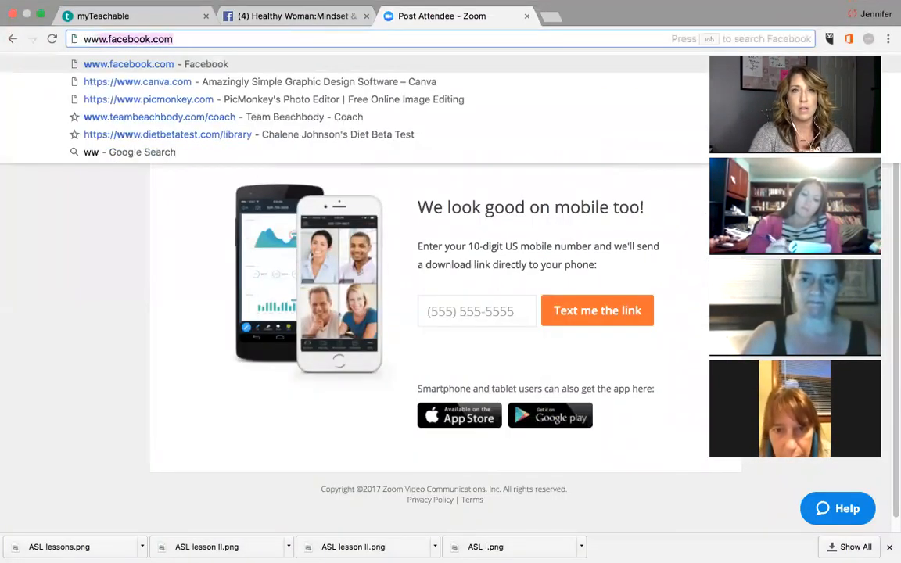
text(terest)
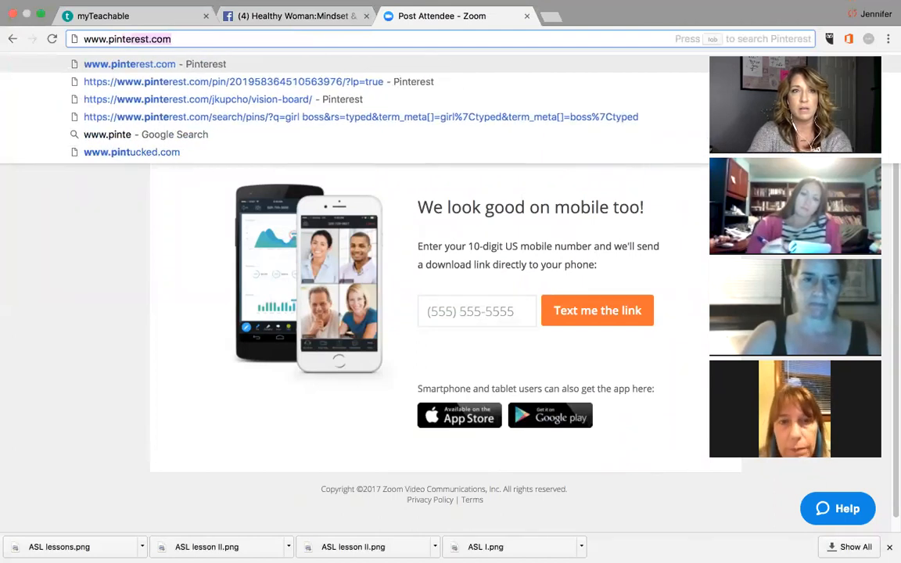
key(Return)
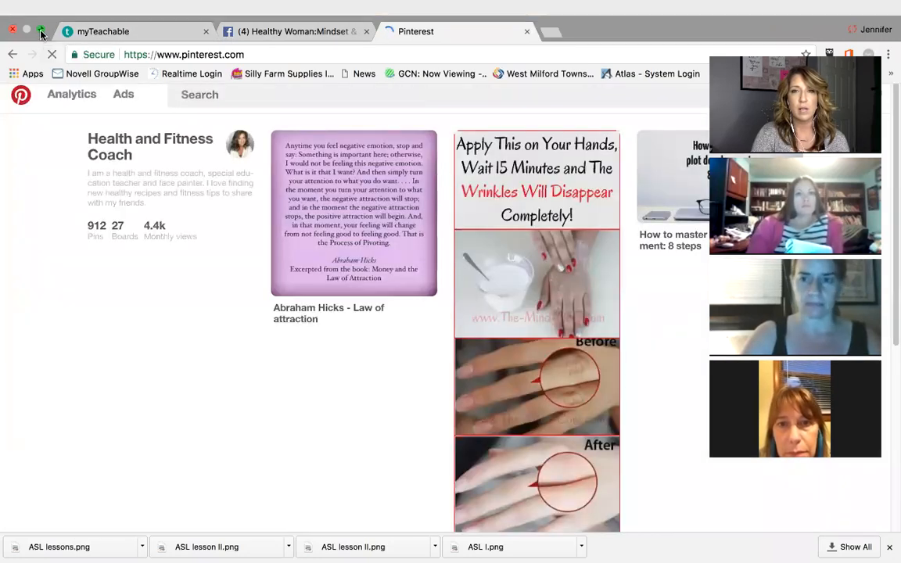
click(42, 32)
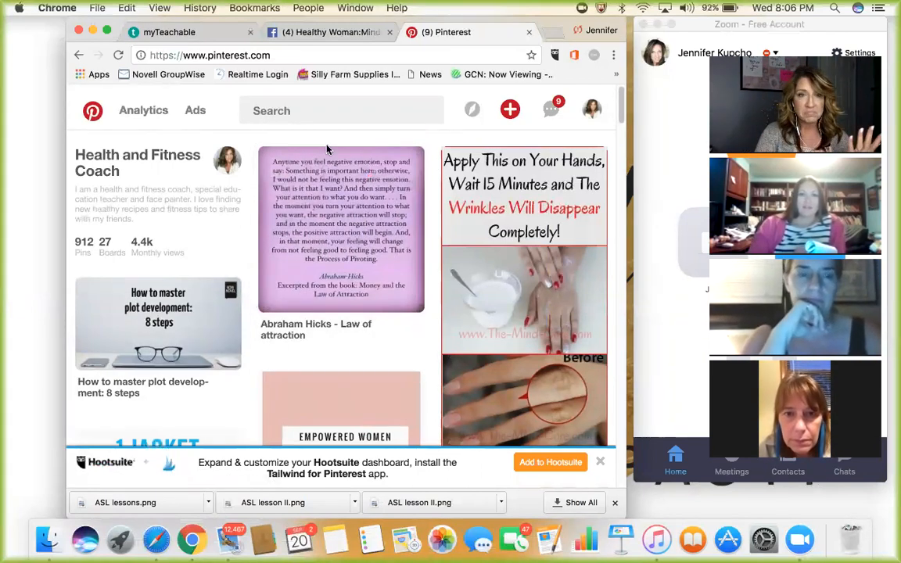
Step: Search Pinterest for inspiration and open the "Don't stop until you're proud" quote pin
click(291, 111)
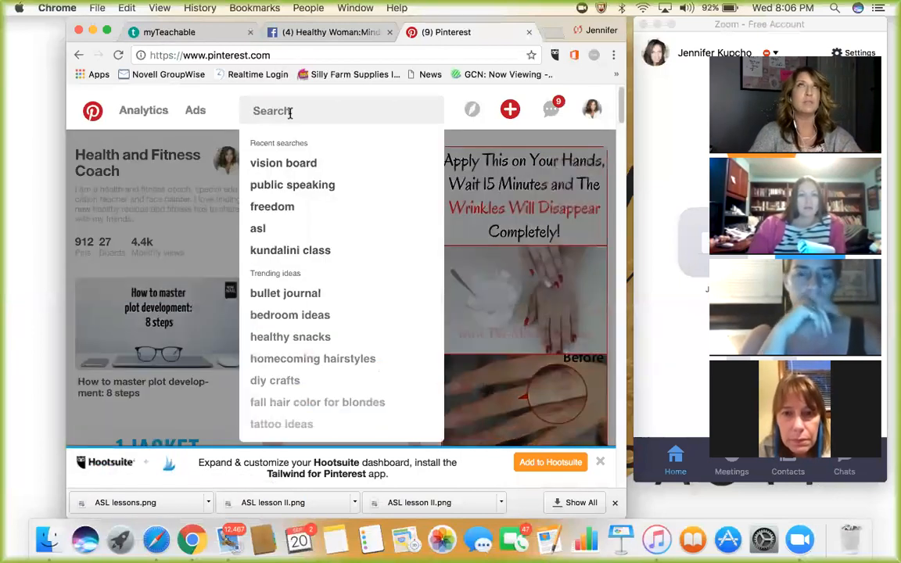
text(inspiration)
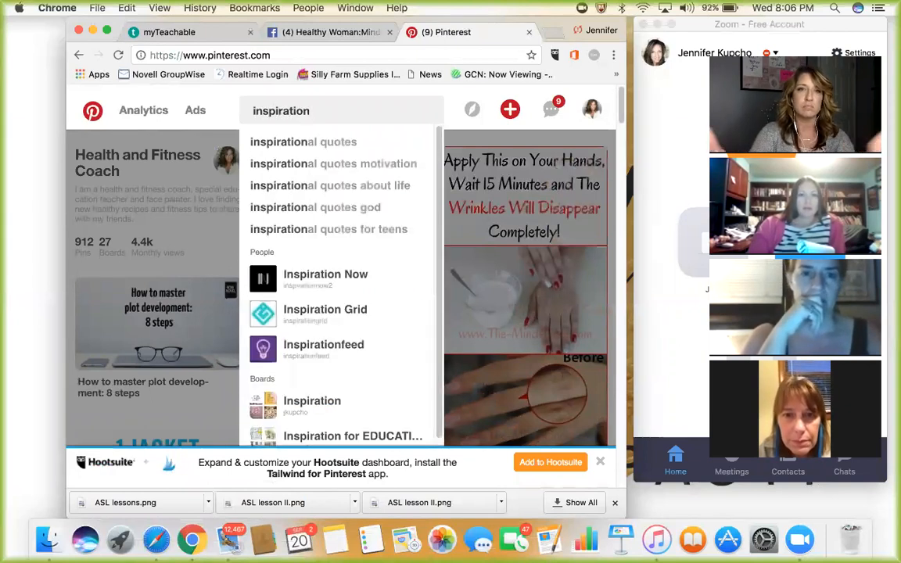
key(Return)
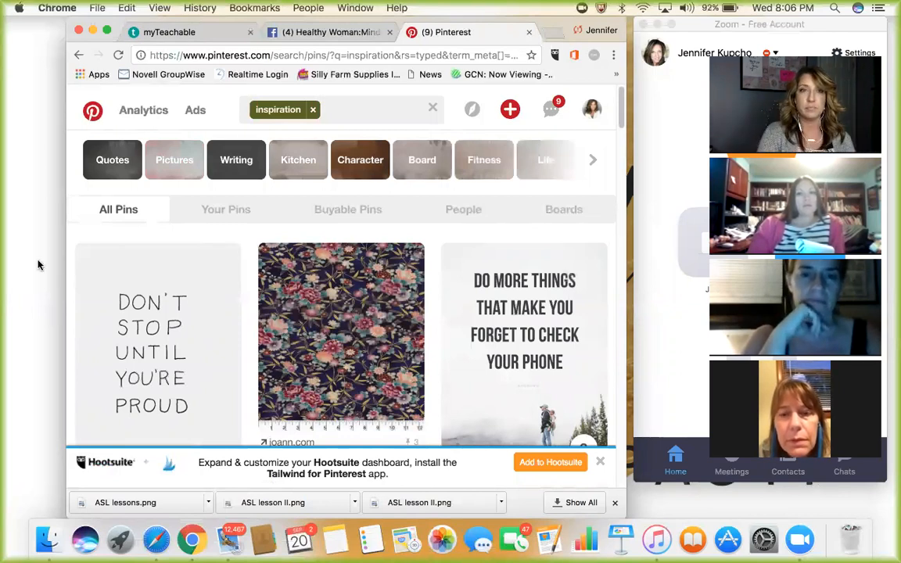
click(151, 325)
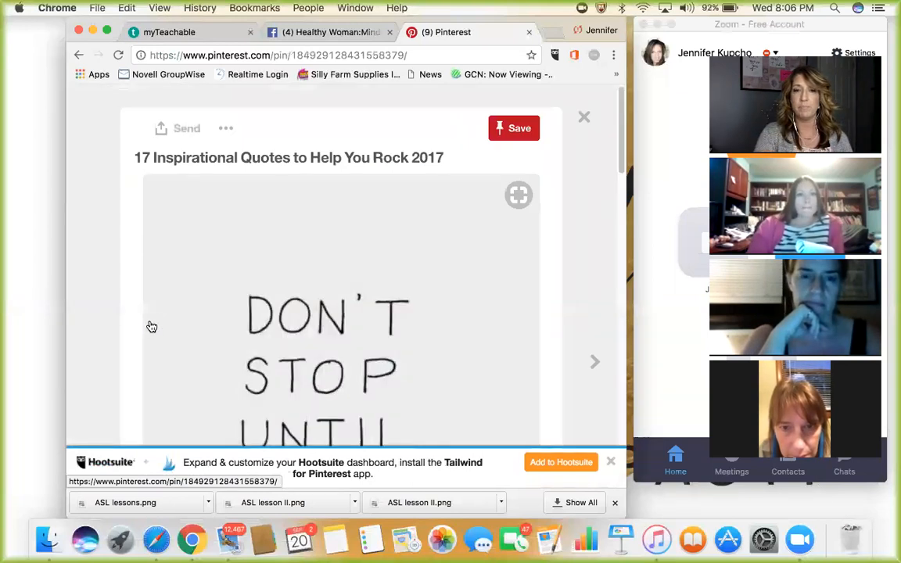
scroll(152, 320, down, 3)
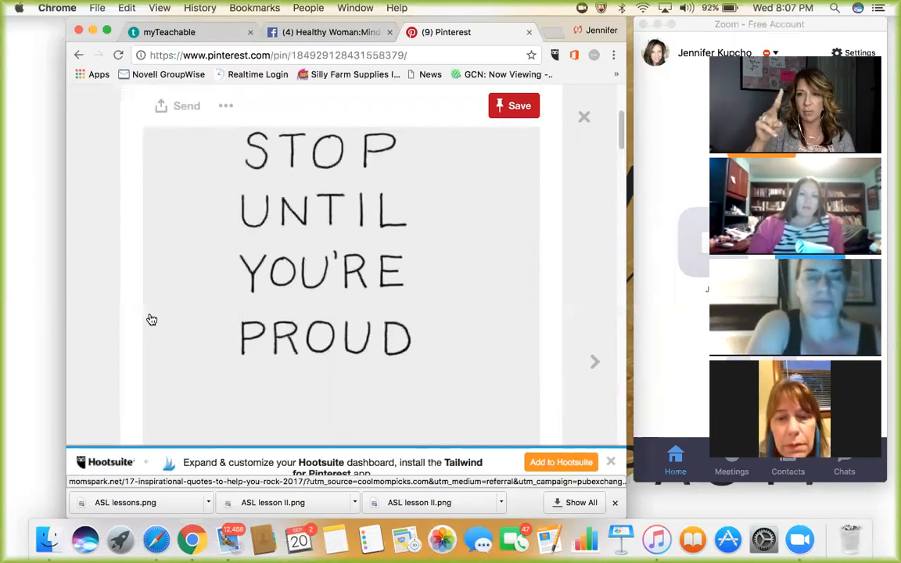
Step: Open the quote pin's source article on momspark.net, skim it and close its tab
click(334, 354)
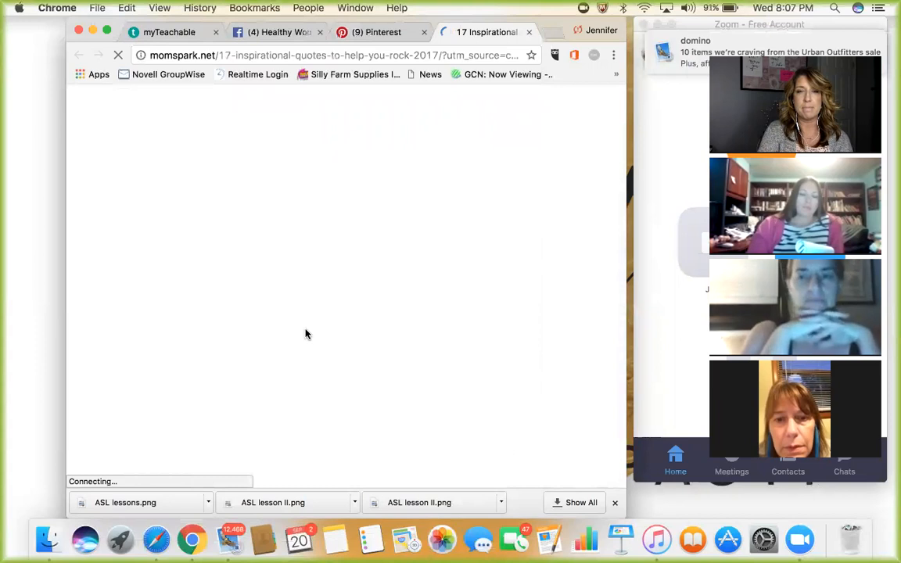
scroll(328, 336, down, 3)
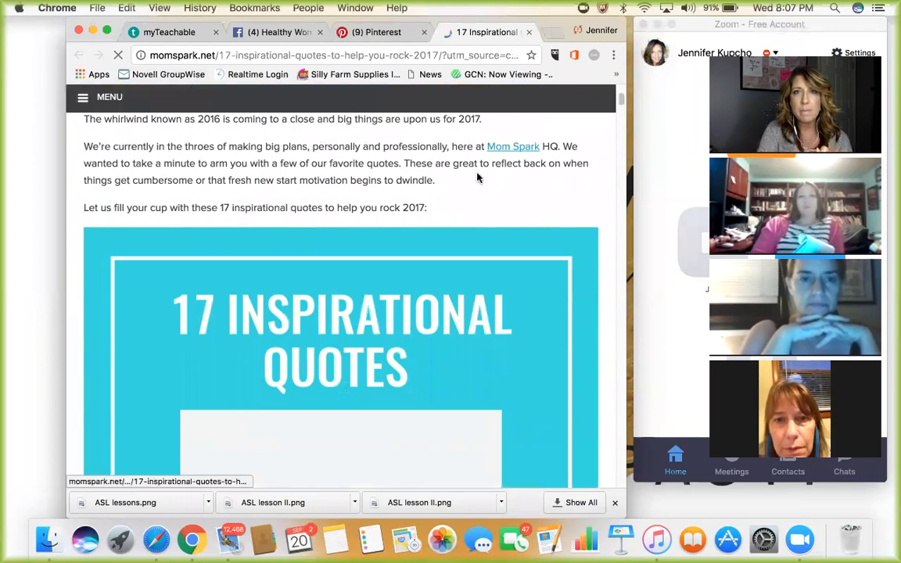
scroll(476, 179, up, 3)
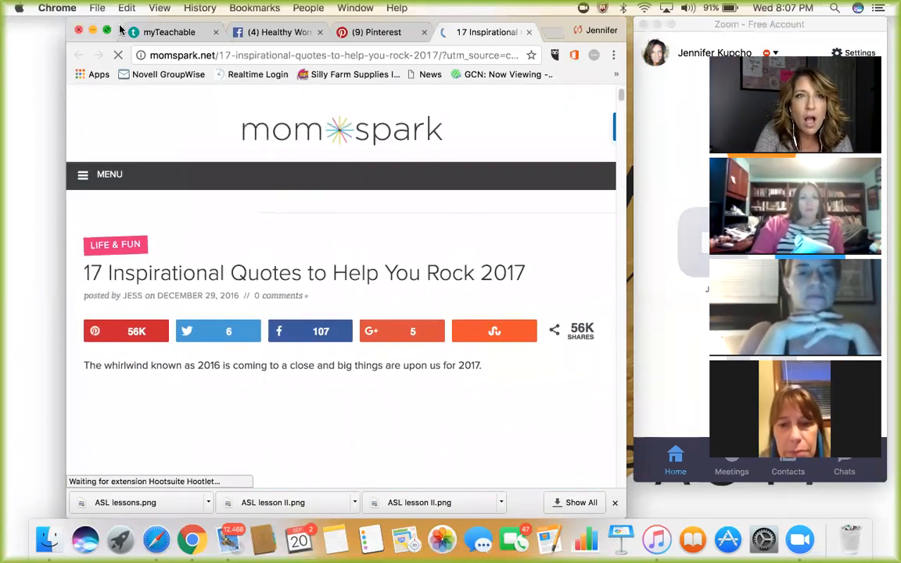
drag(114, 23, 95, 68)
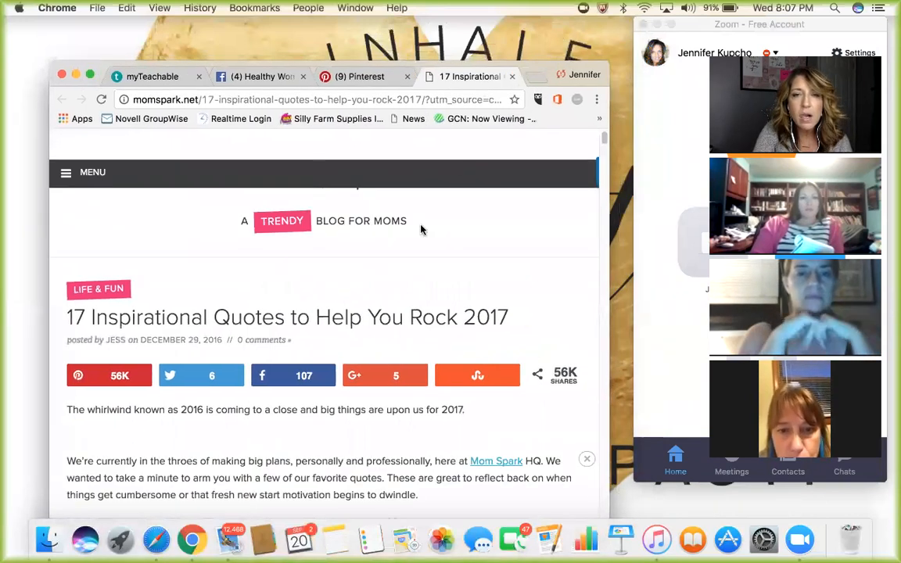
key(super+w)
Step: Save the pin's quote image as a JPEG in the Visionboard folder
scroll(363, 345, down, 3)
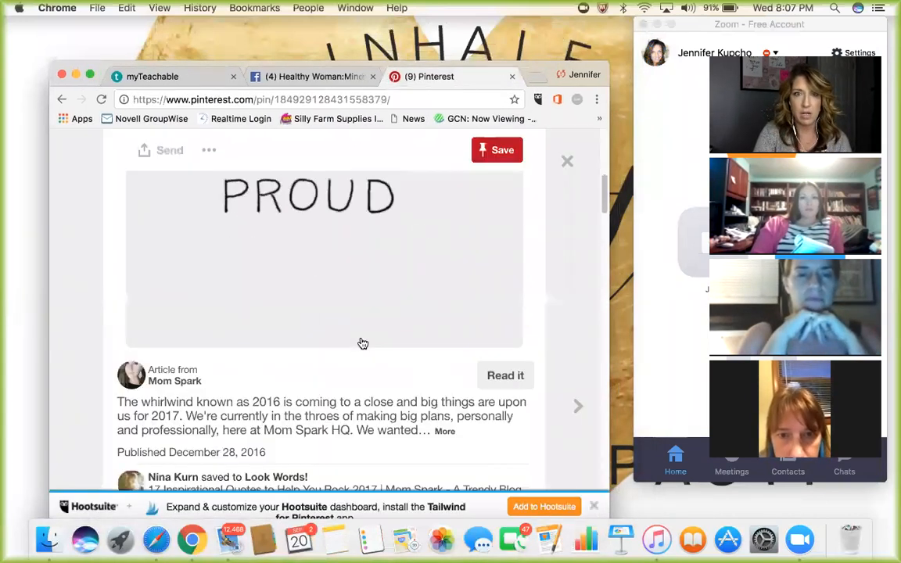
right_click(349, 287)
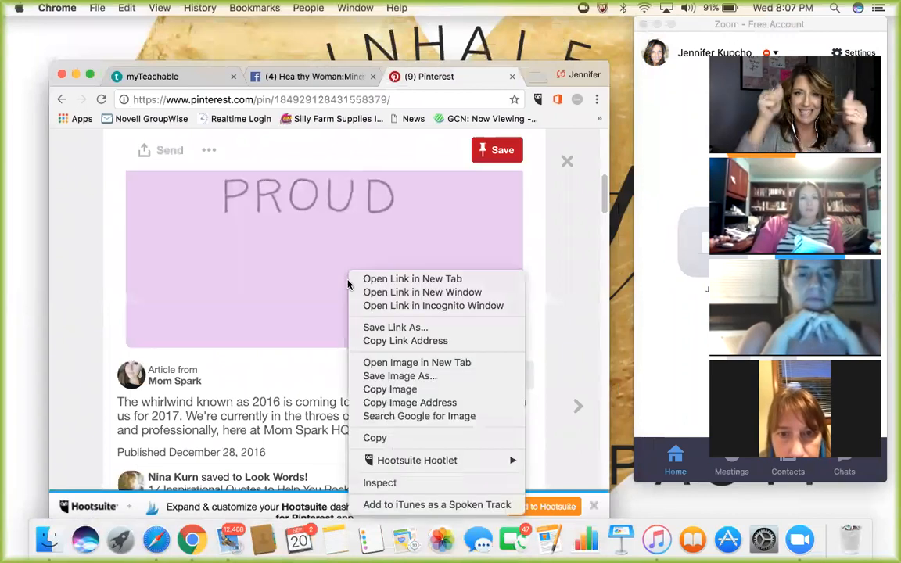
click(402, 378)
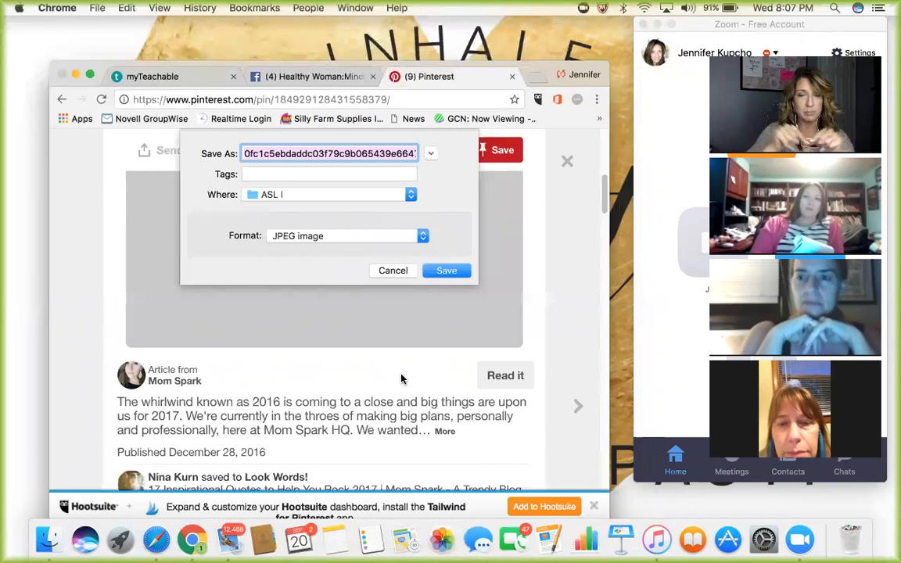
click(412, 195)
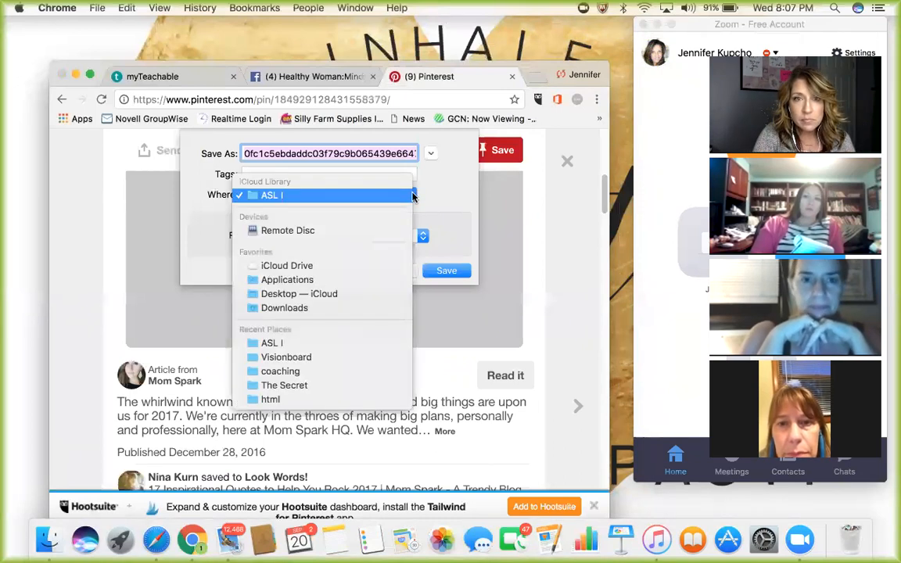
click(358, 360)
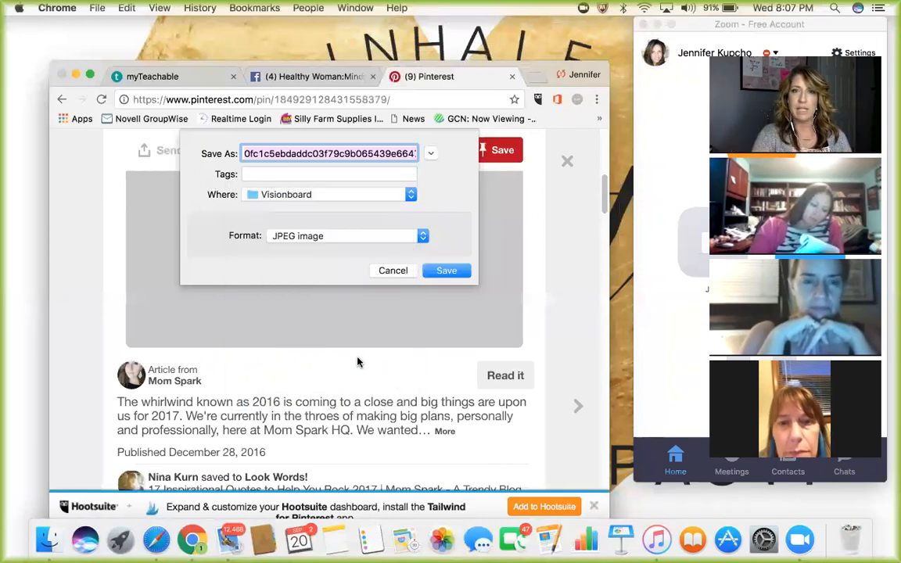
click(447, 270)
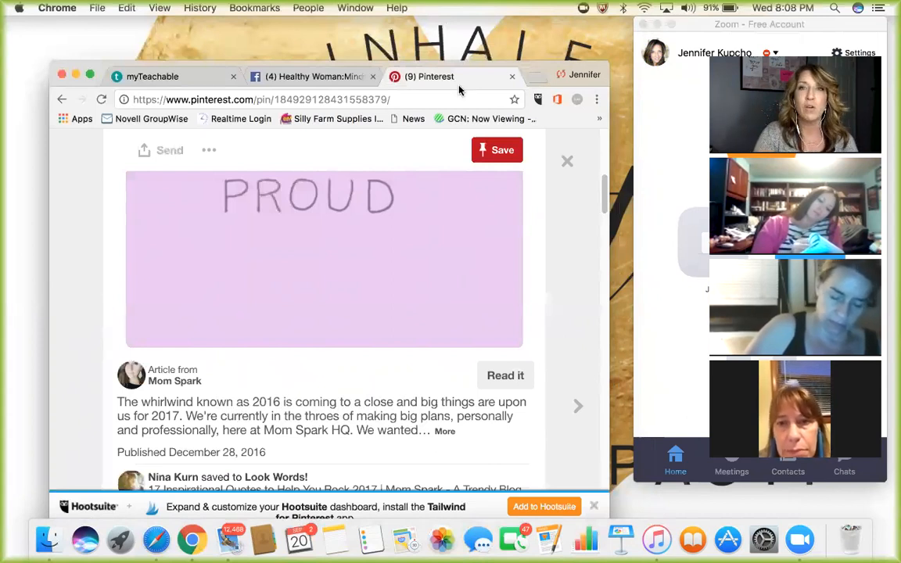
click(512, 76)
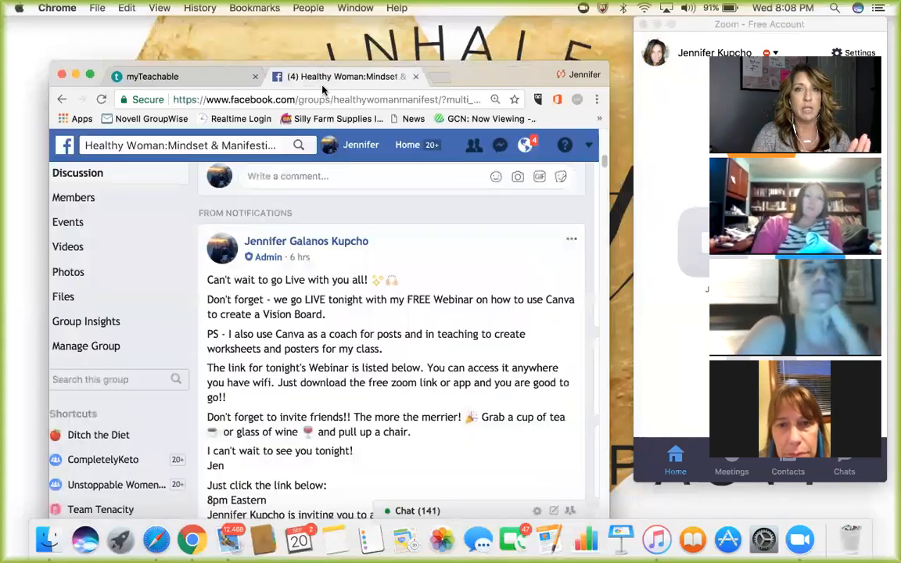
click(417, 77)
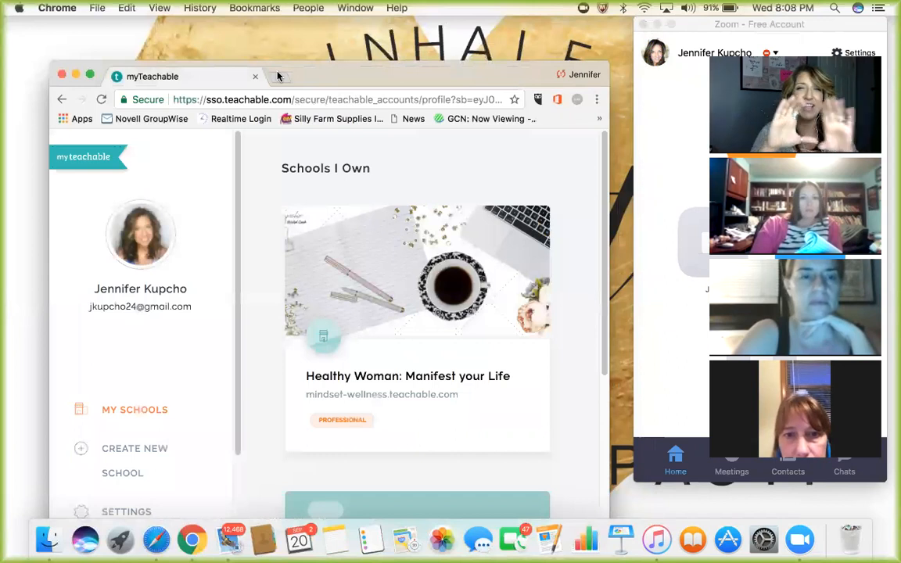
click(277, 76)
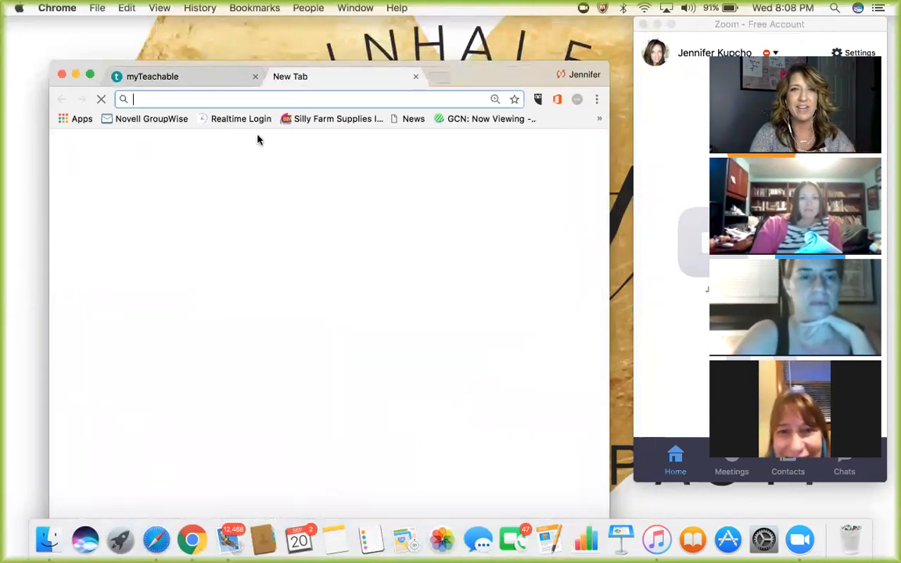
text(www.canva.com)
key(Return)
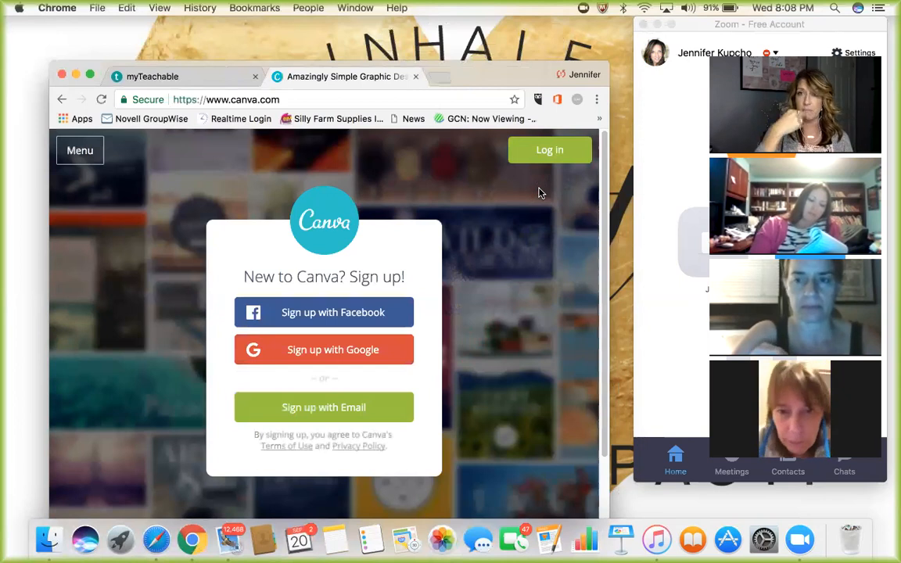
Step: Sign in to Canva with the Facebook account and show the browser in full screen
click(362, 311)
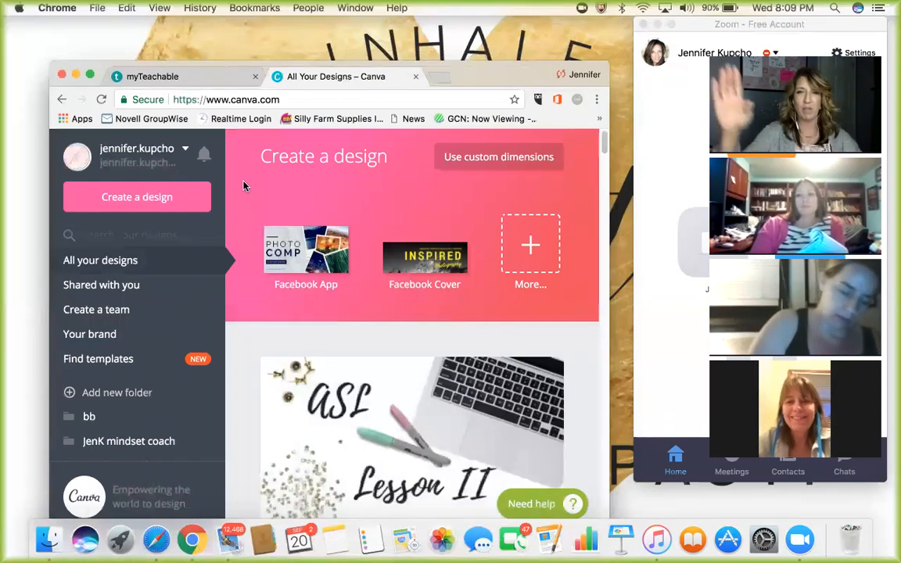
click(90, 76)
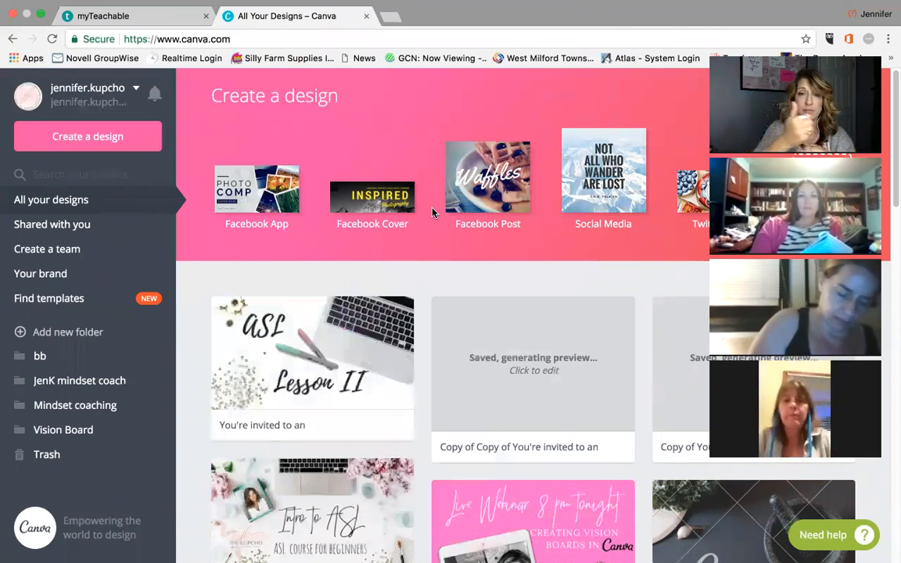
Step: Look through the existing designs on the Canva home page, including the vision board and course graphics
scroll(539, 399, down, 5)
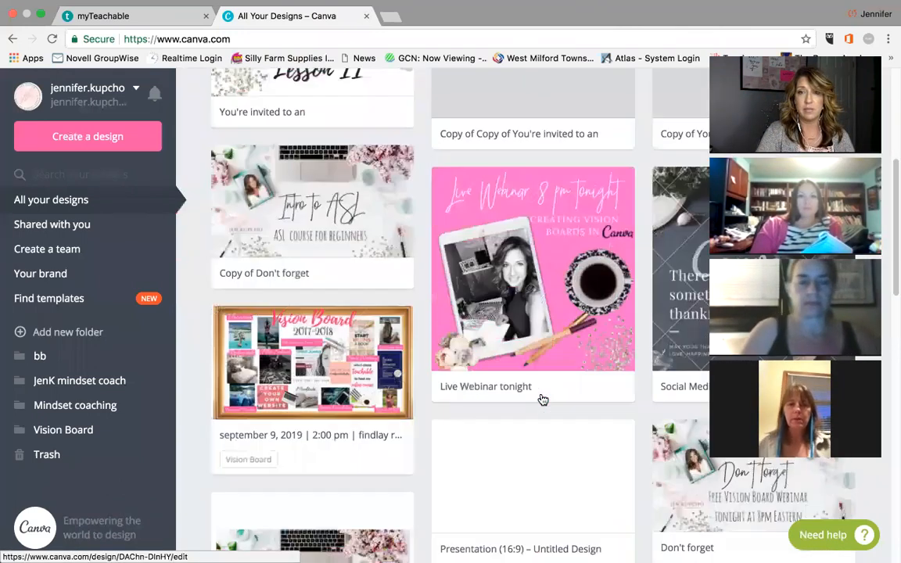
scroll(543, 400, down, 7)
scroll(466, 229, up, 3)
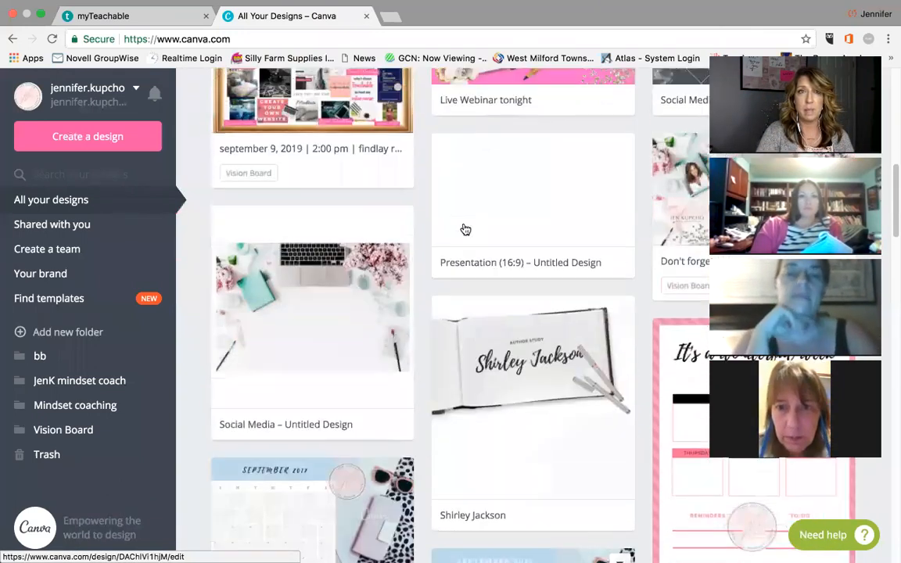
scroll(269, 94, up, 7)
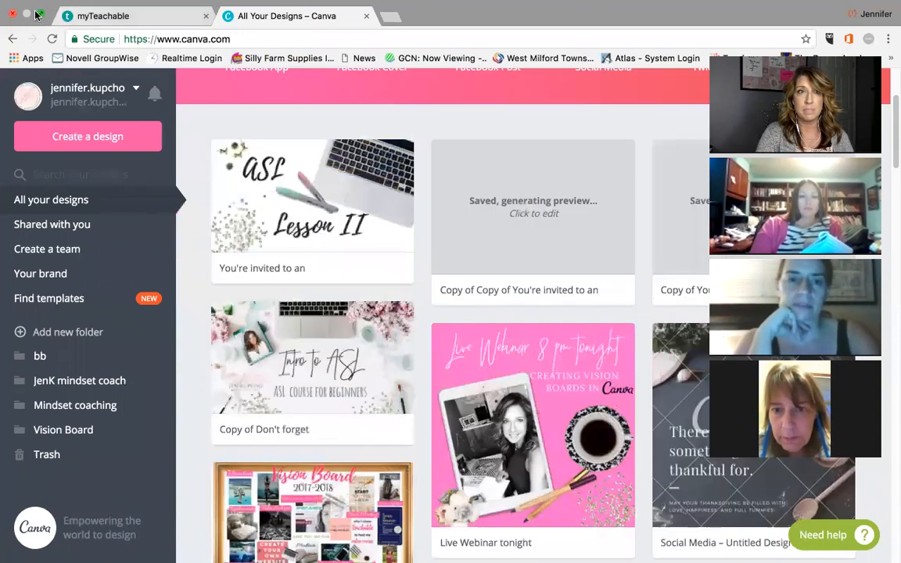
click(41, 16)
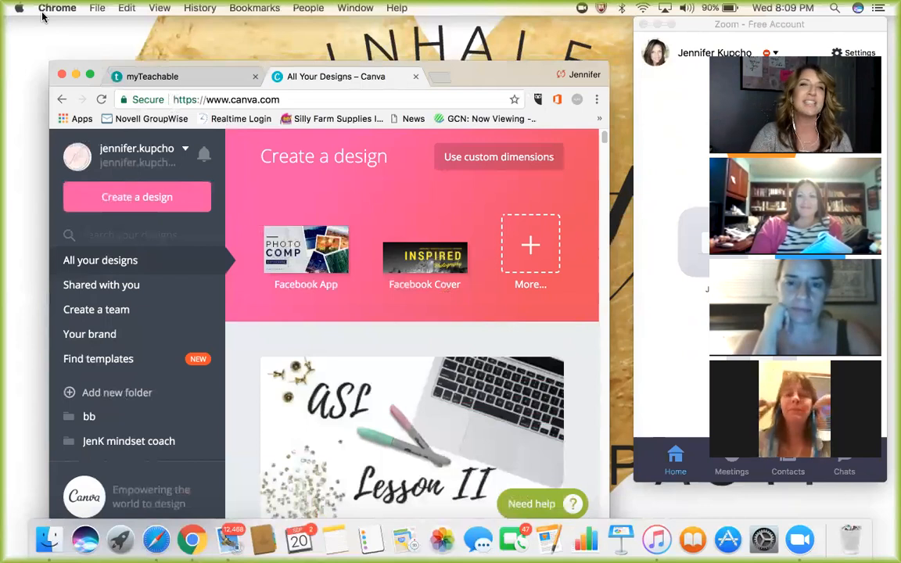
click(91, 74)
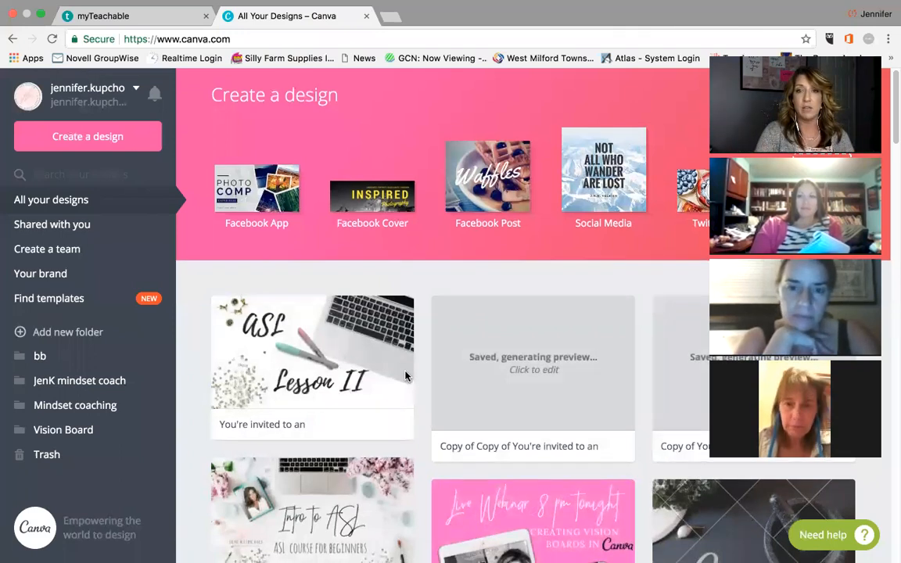
scroll(406, 377, down, 5)
scroll(406, 377, down, 20)
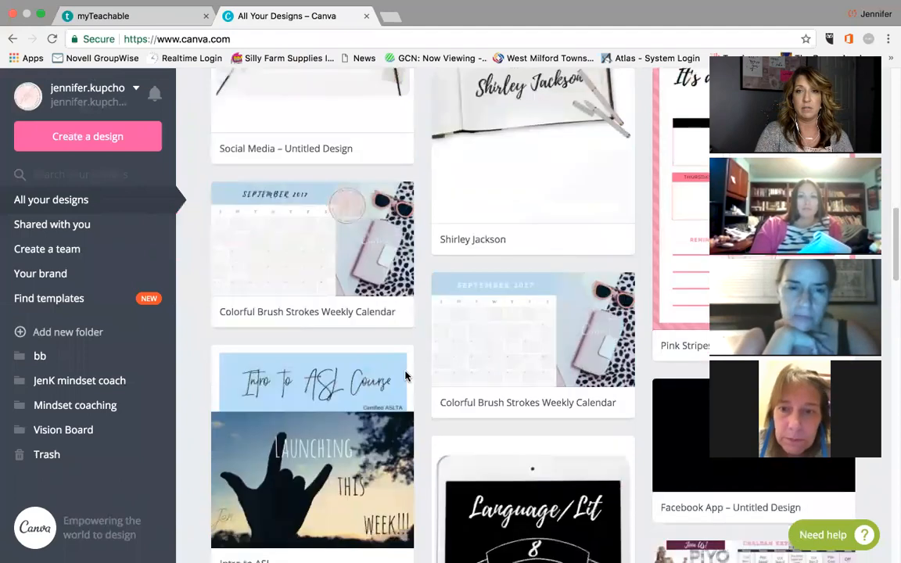
Step: Open the Create a design page and examine the available design types for social media posts and documents
scroll(406, 366, up, 20)
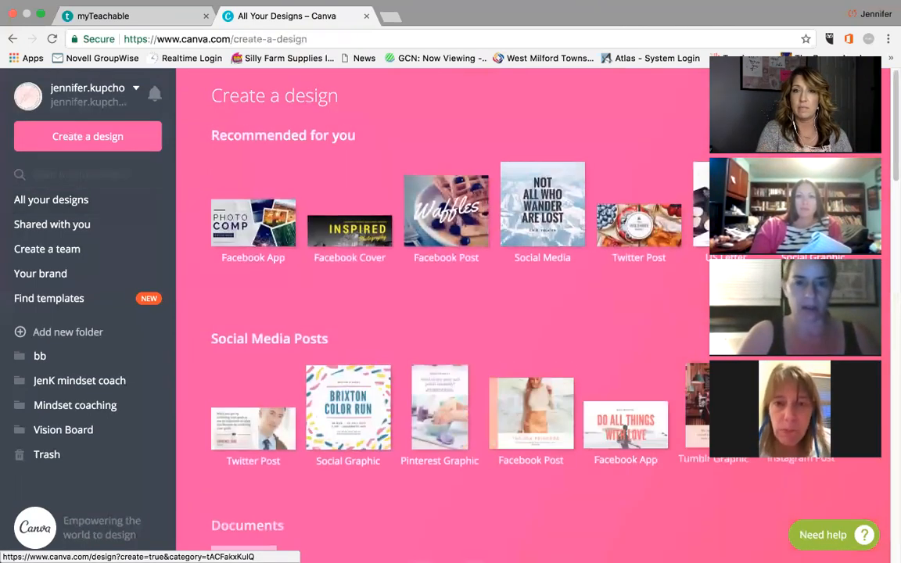
scroll(442, 313, down, 3)
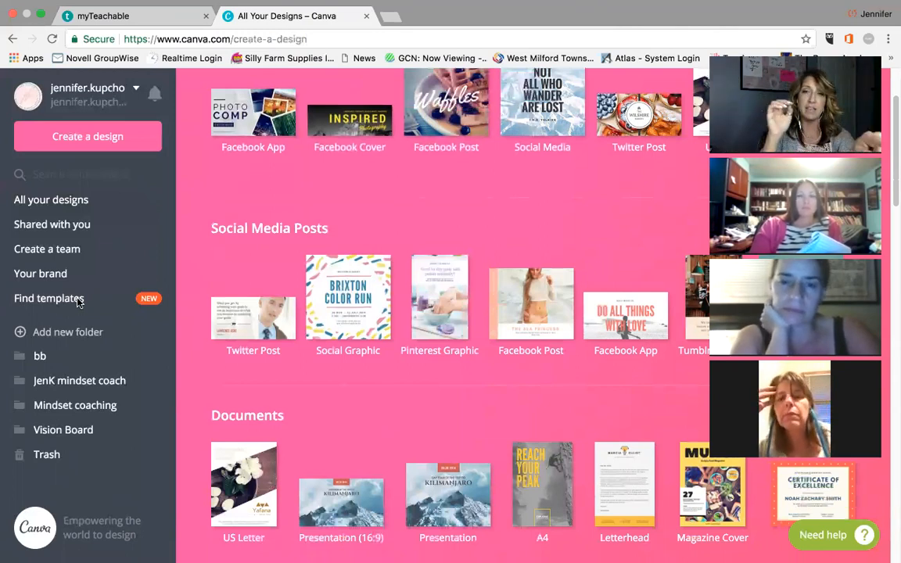
scroll(78, 303, up, 2)
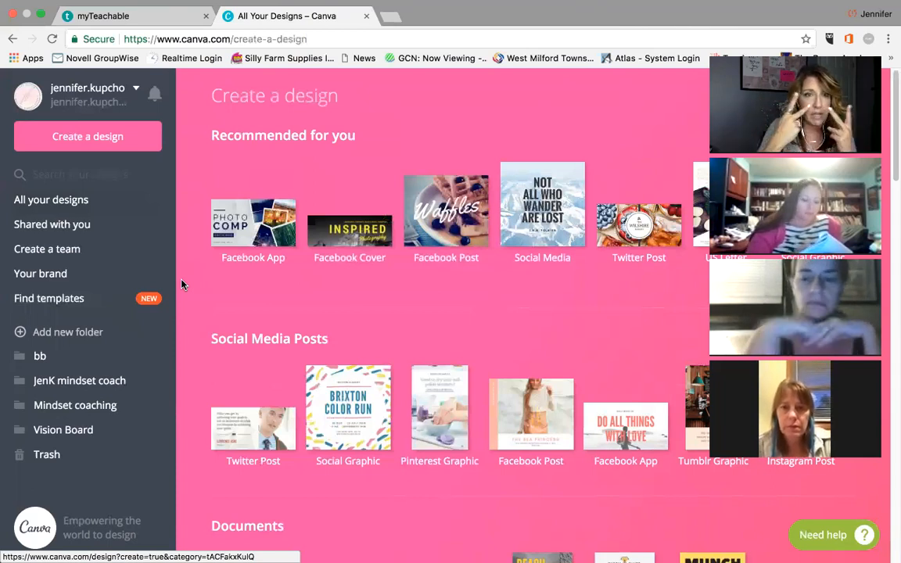
Step: Look through the Mindset coaching and Vision Board folders and preview the finished 2017-2018 vision board design
click(83, 404)
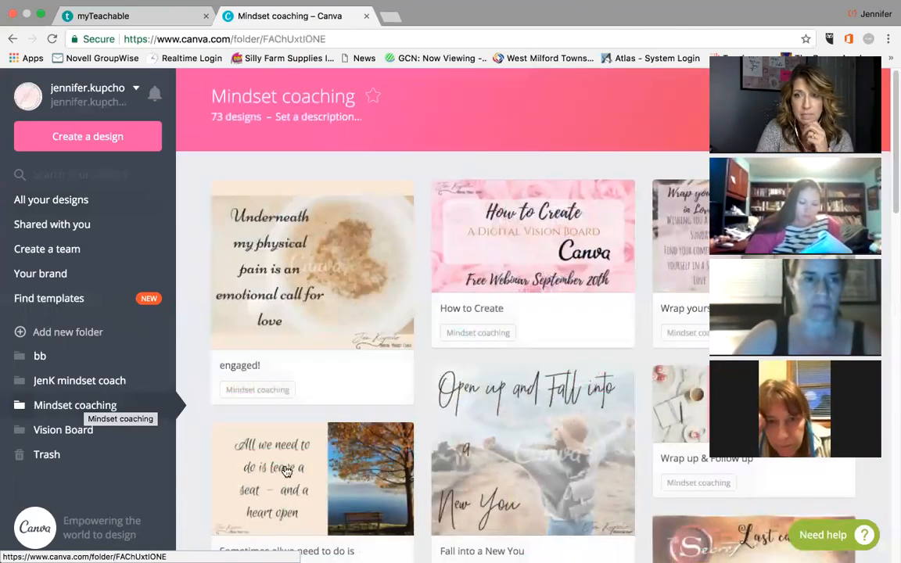
scroll(287, 471, down, 10)
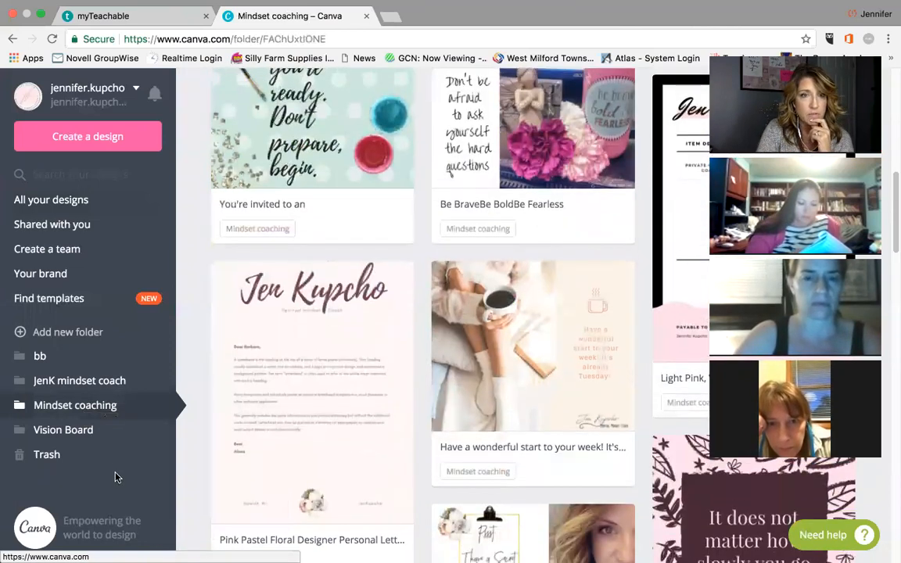
click(71, 433)
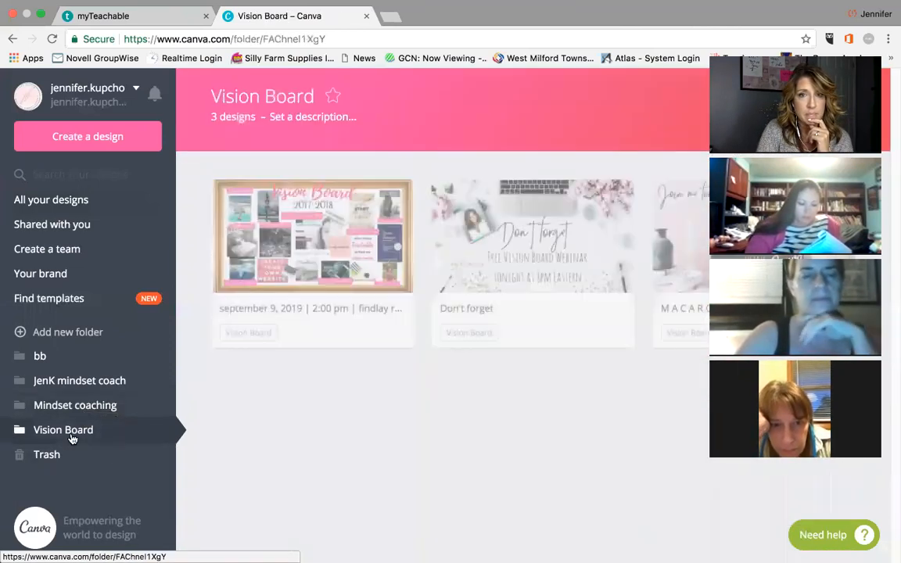
click(305, 250)
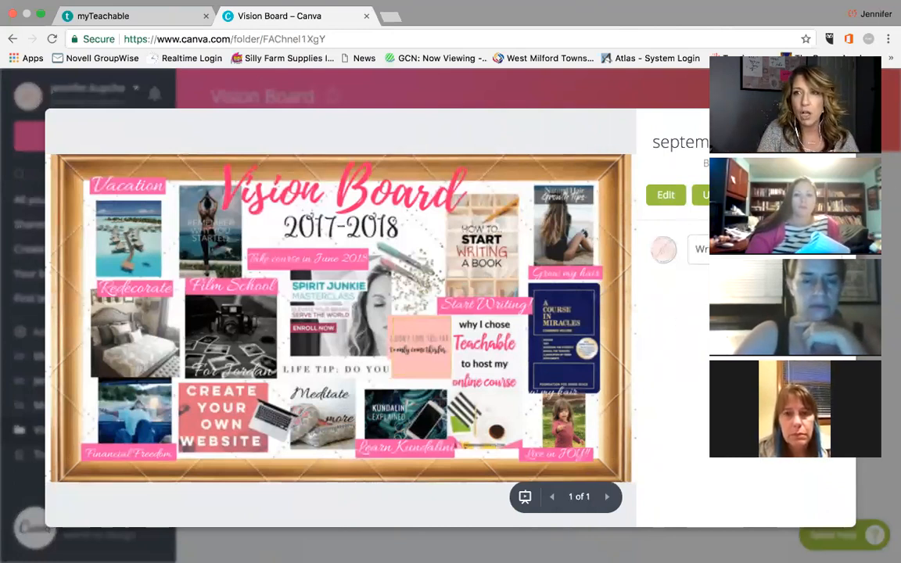
key(Escape)
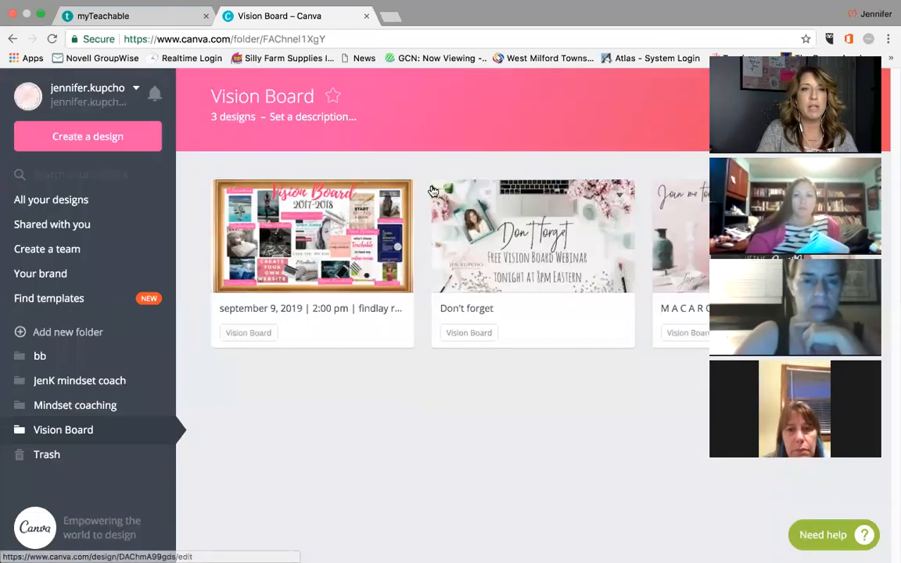
Step: Create a blank Facebook App design and look through the previously uploaded images
click(115, 137)
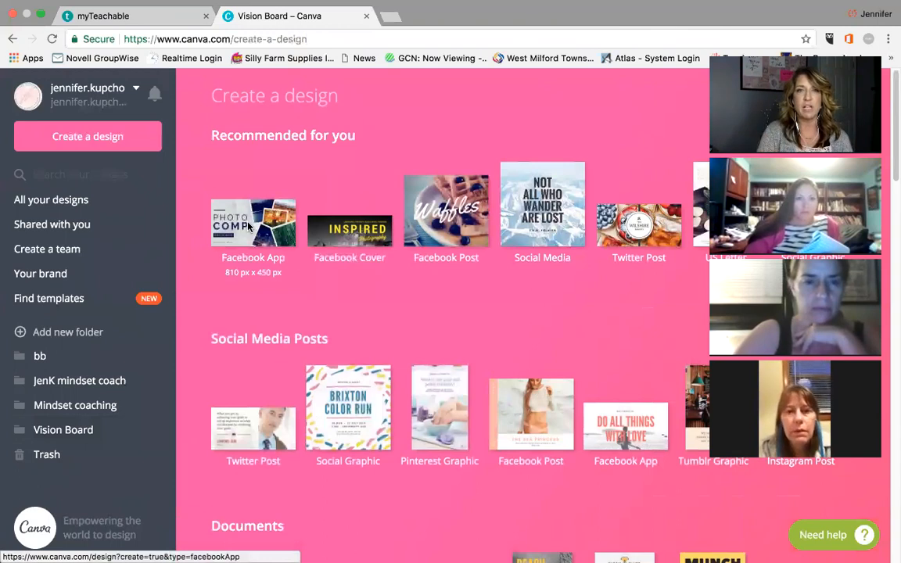
click(249, 226)
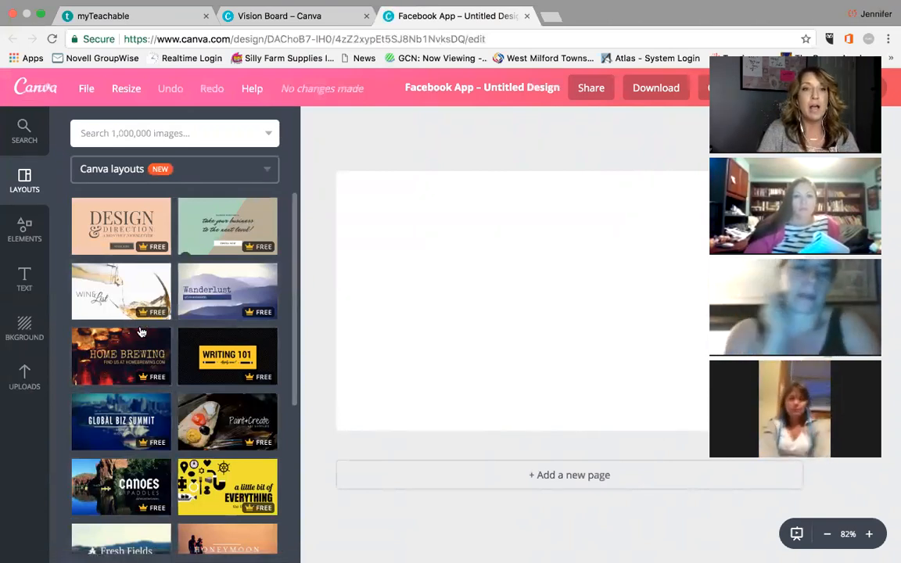
click(25, 378)
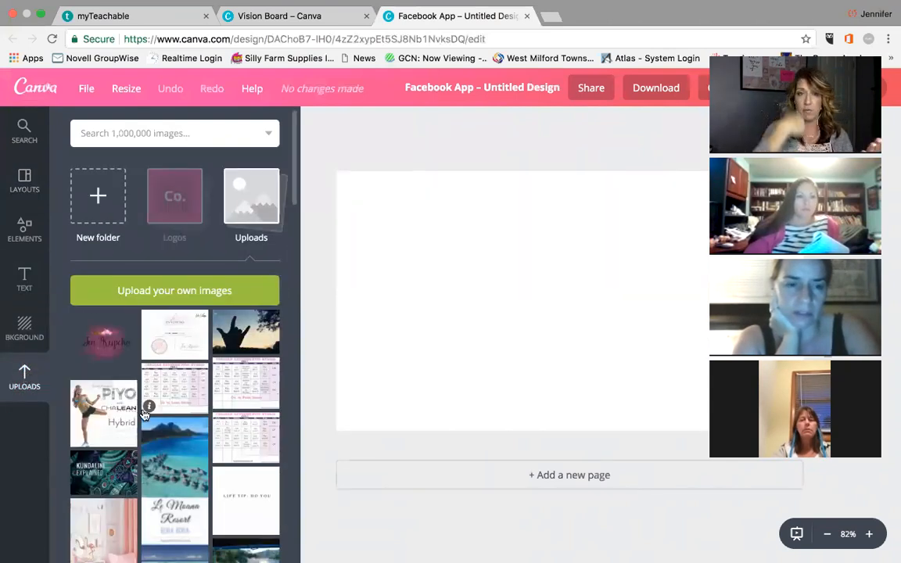
scroll(144, 415, down, 3)
scroll(143, 415, down, 15)
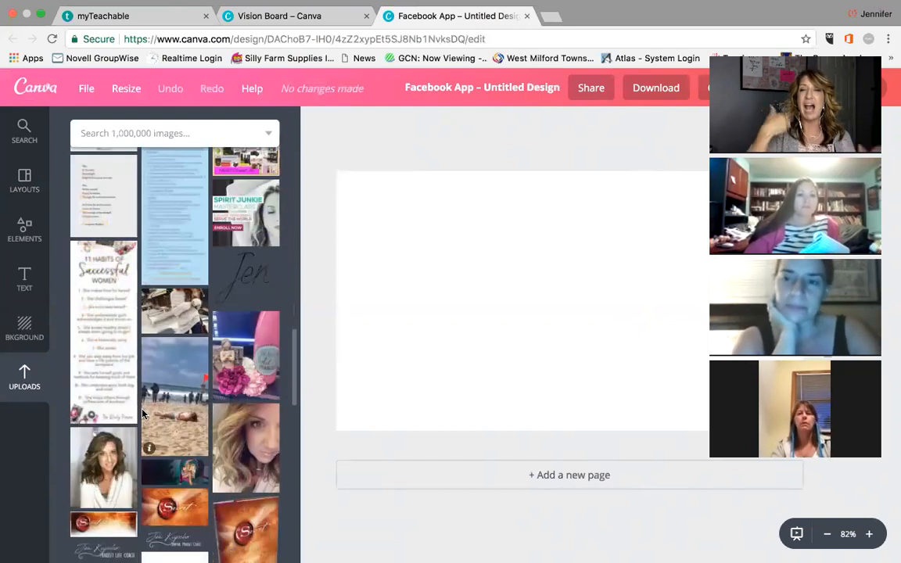
scroll(143, 415, up, 15)
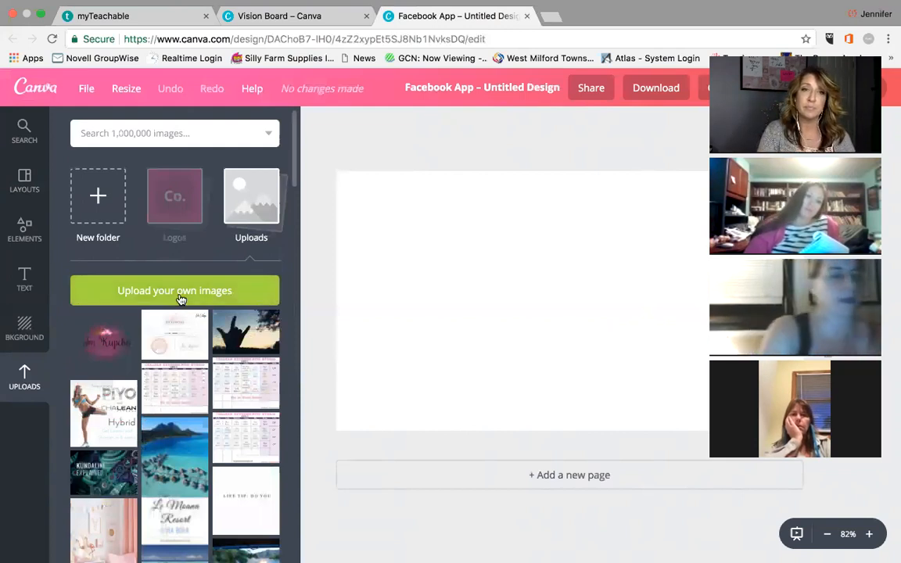
Step: Upload the "Don't stop until you're proud" quote image from the Visionboard folder on the Desktop
click(180, 299)
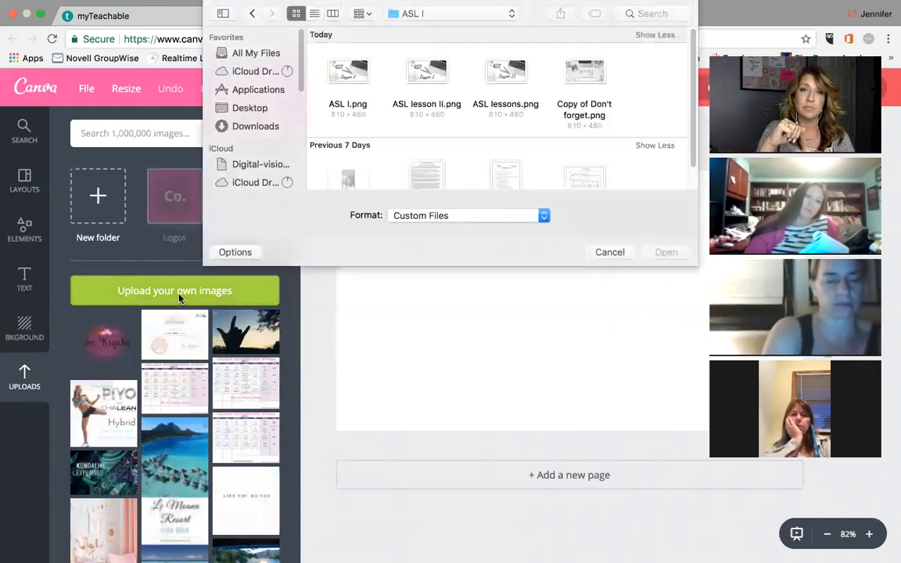
click(252, 127)
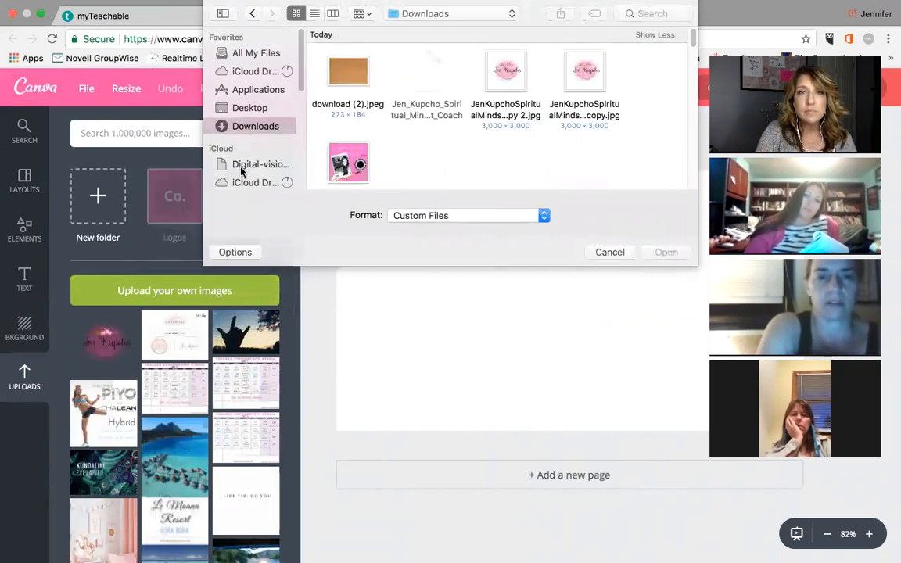
click(258, 107)
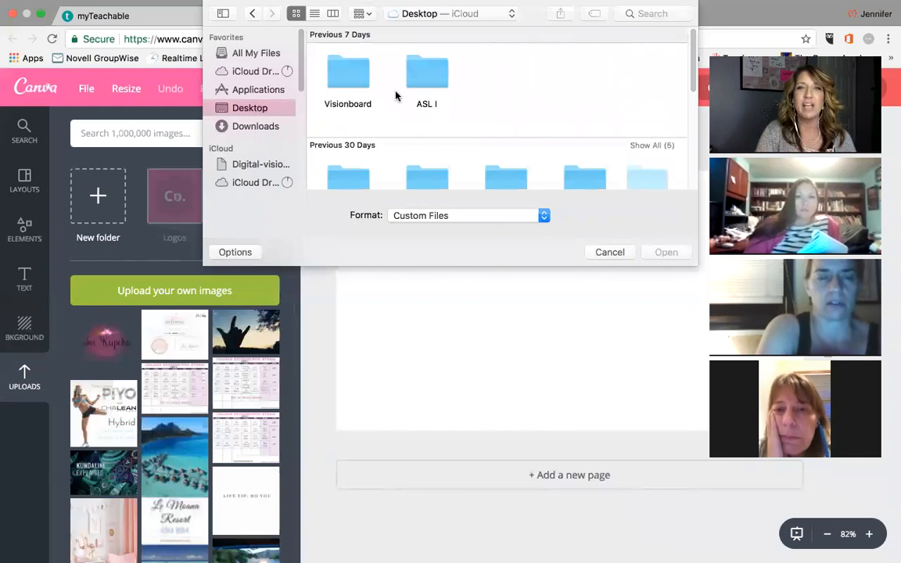
double_click(356, 75)
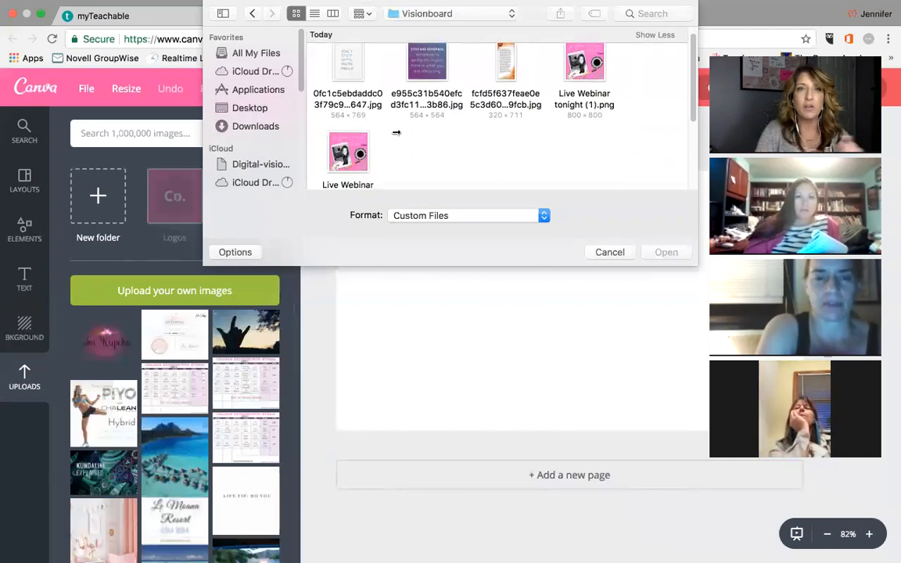
double_click(349, 73)
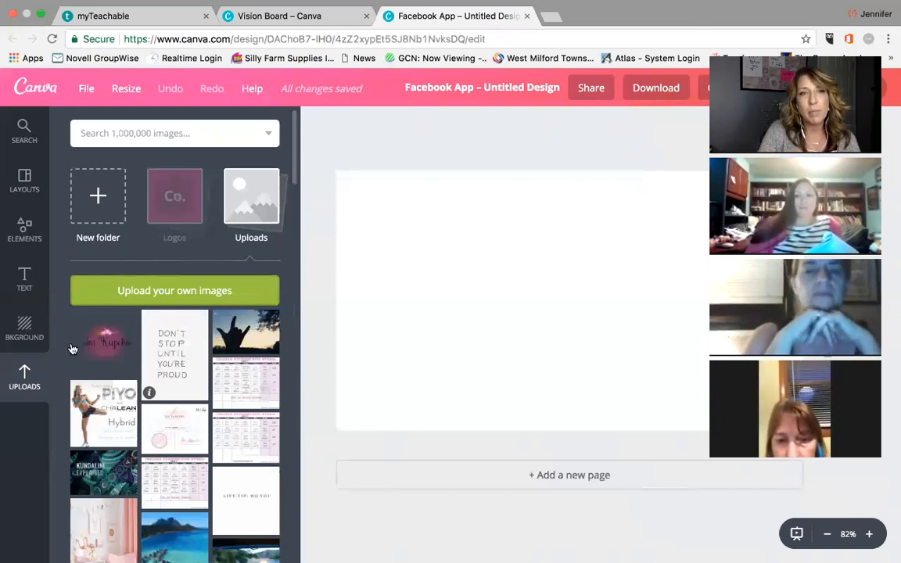
Step: Examine the background colors and patterns available for the design
click(26, 328)
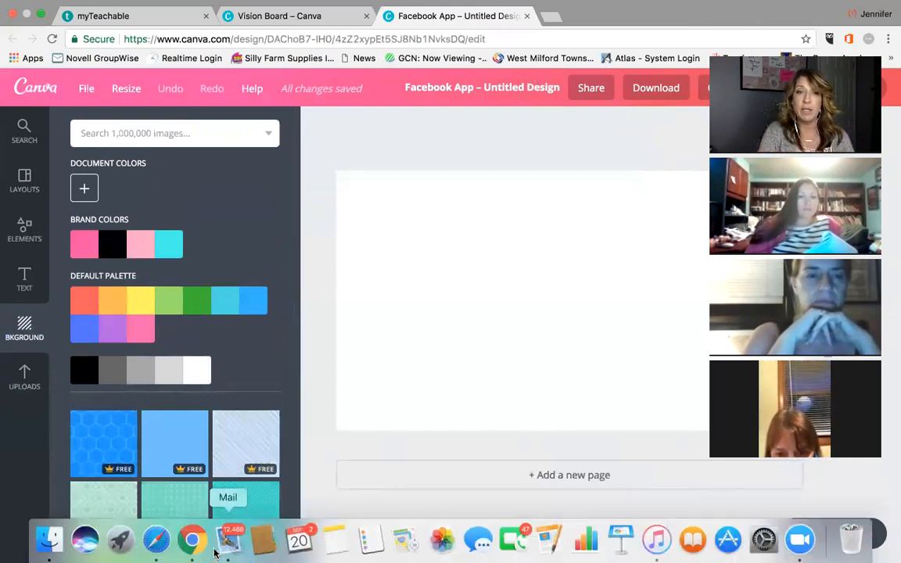
scroll(222, 459, down, 3)
scroll(222, 459, down, 10)
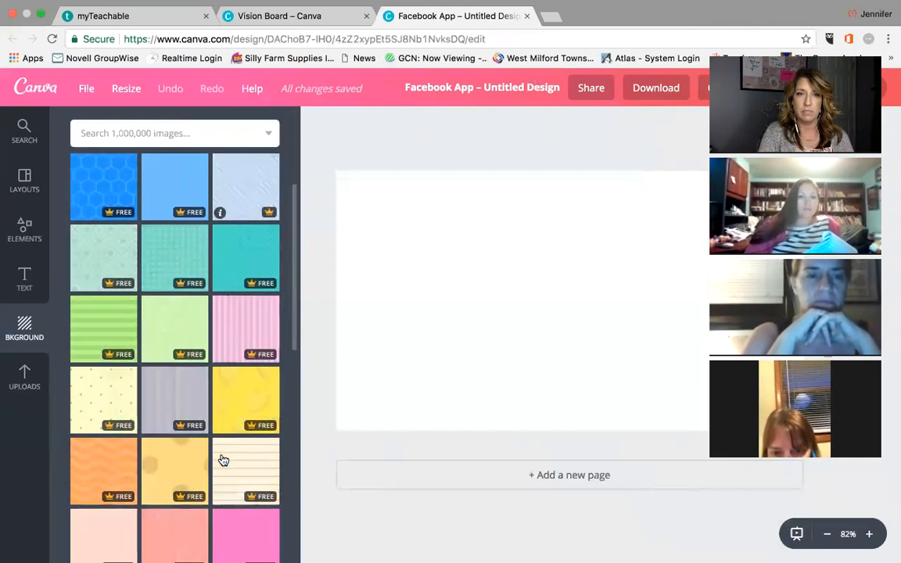
scroll(223, 461, down, 6)
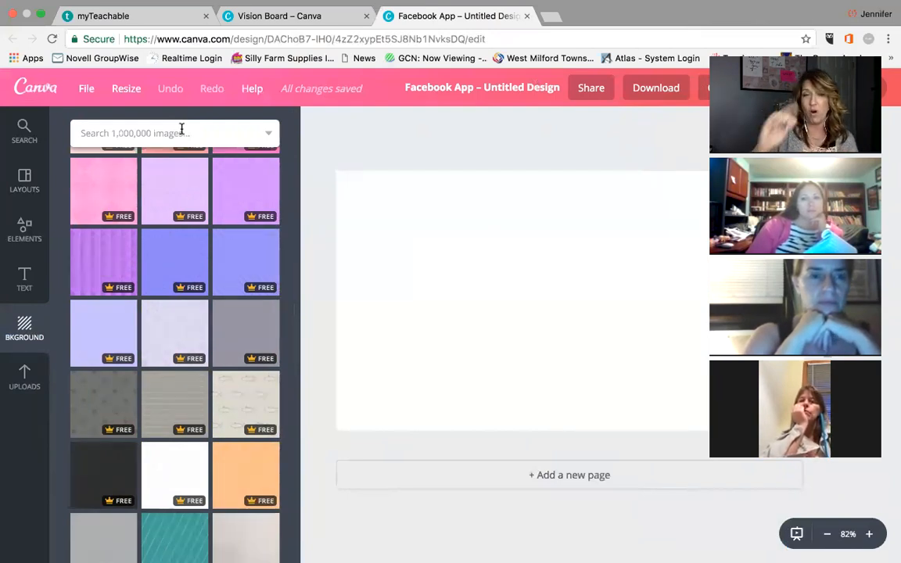
Step: Upload the cork board image download (2).jpeg from the Downloads folder
click(33, 379)
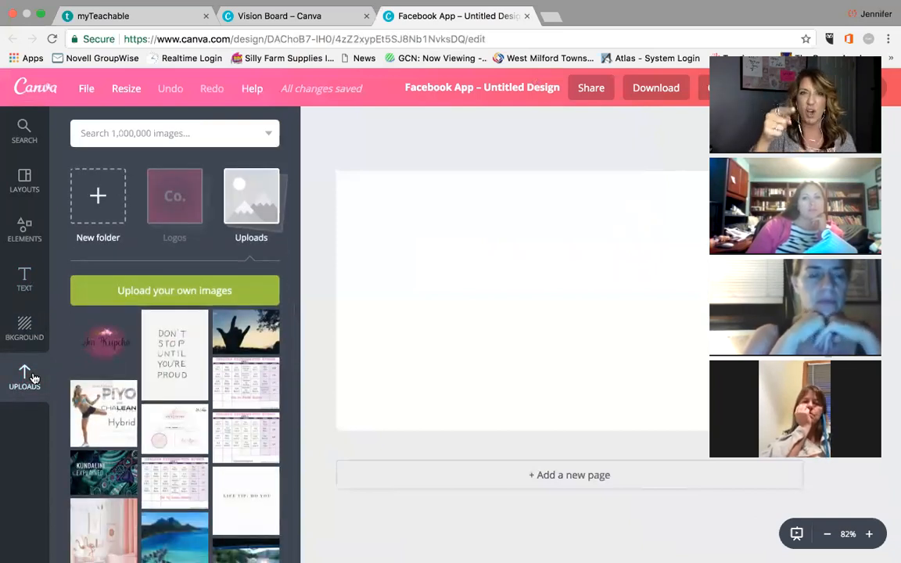
click(146, 301)
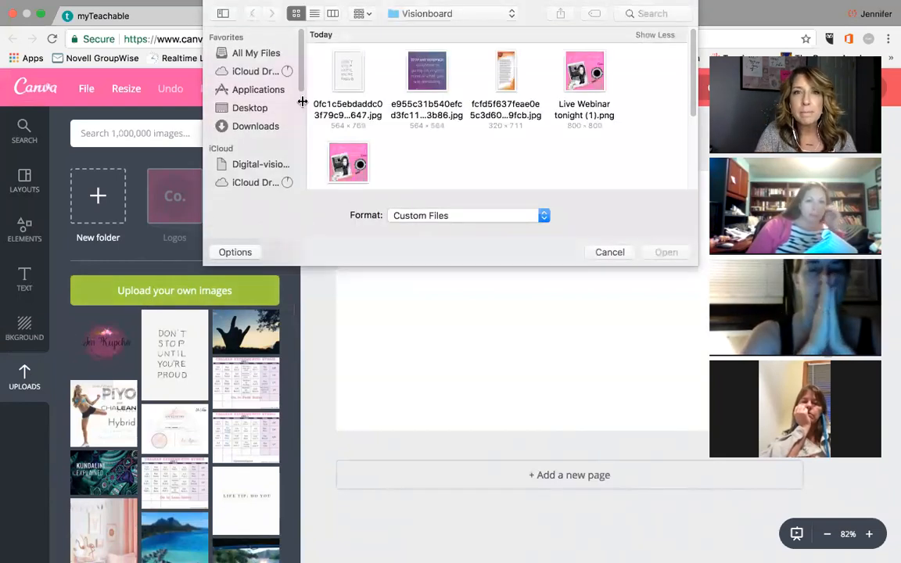
click(258, 127)
double_click(348, 72)
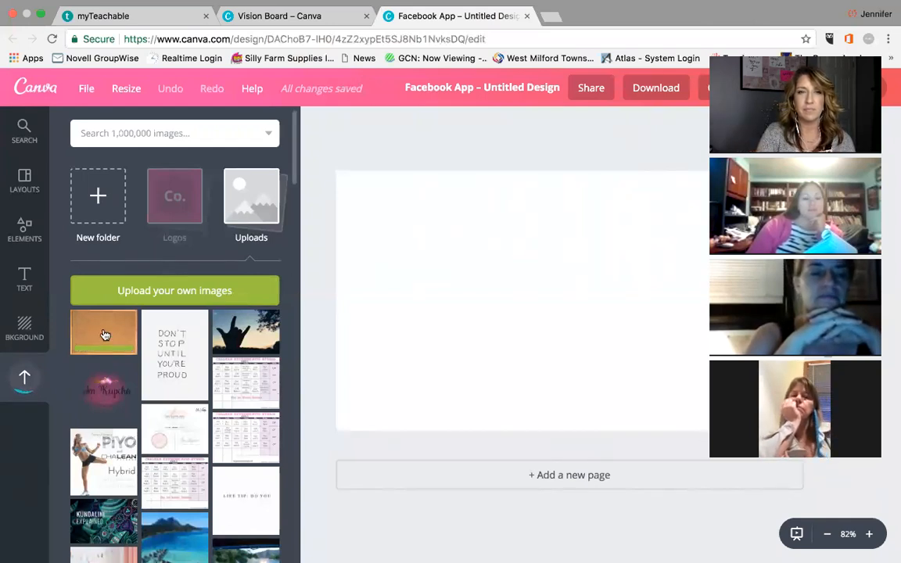
Step: Place the cork board image on the blank page and enlarge it until it covers the whole canvas as background
drag(105, 335, 433, 290)
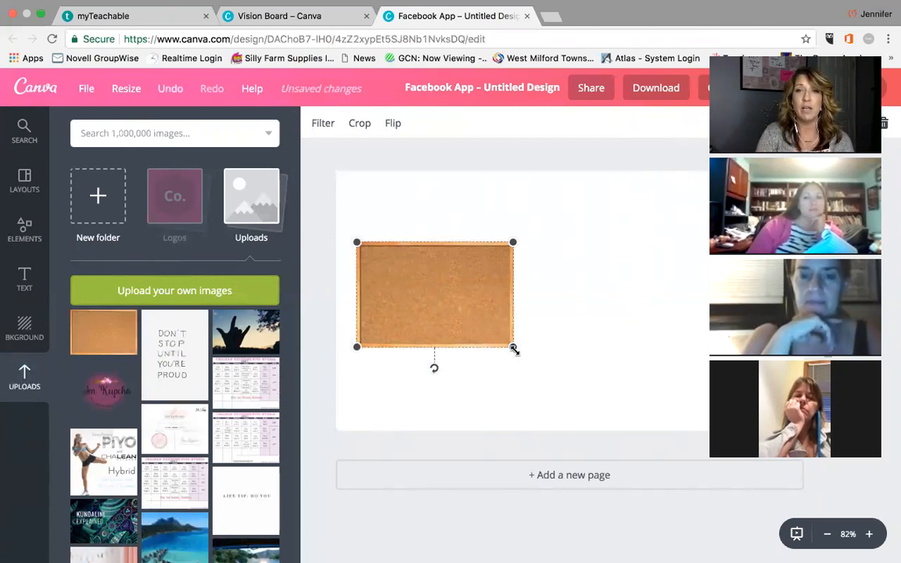
drag(514, 347, 648, 438)
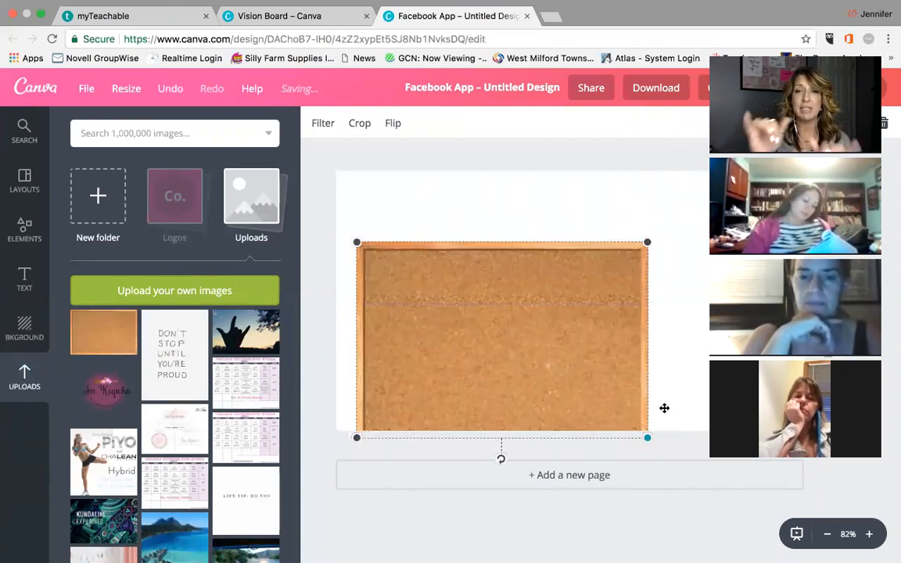
mouse_move(648, 242)
mouse_down()
mouse_move(754, 171)
mouse_move(655, 237)
mouse_up()
click(606, 266)
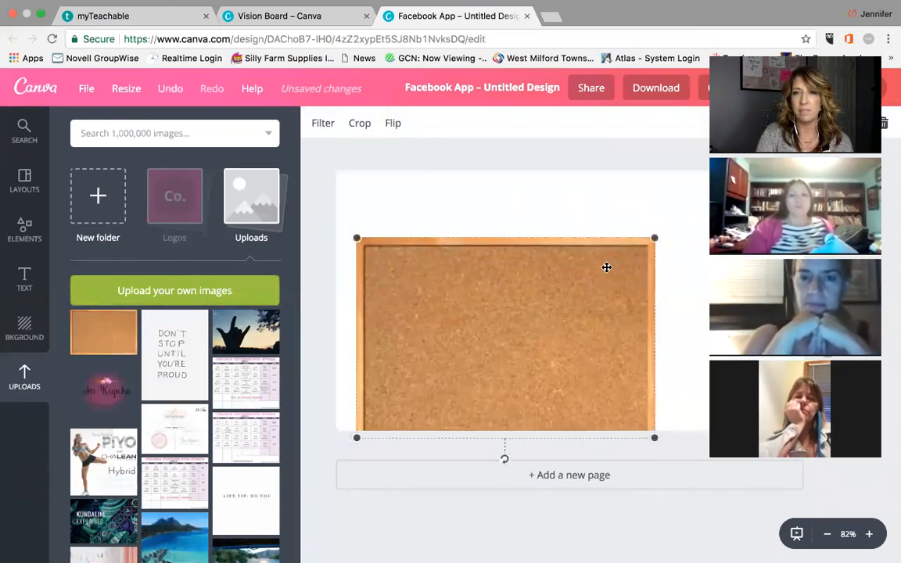
drag(654, 238, 753, 172)
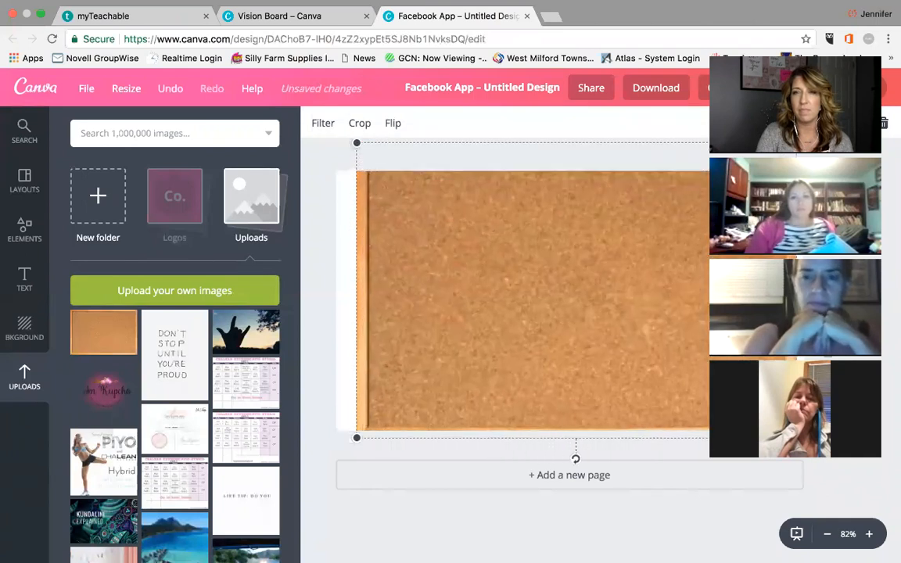
drag(356, 436, 312, 447)
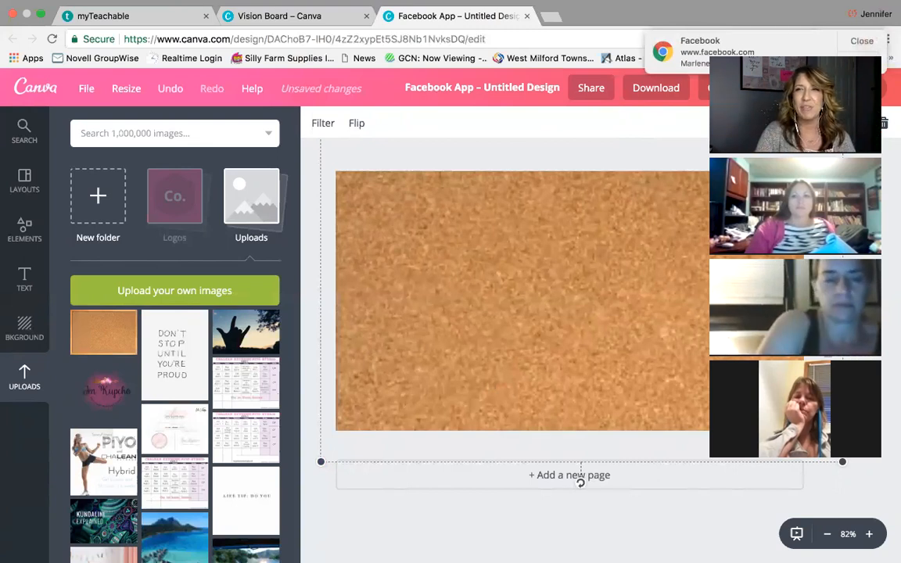
click(867, 43)
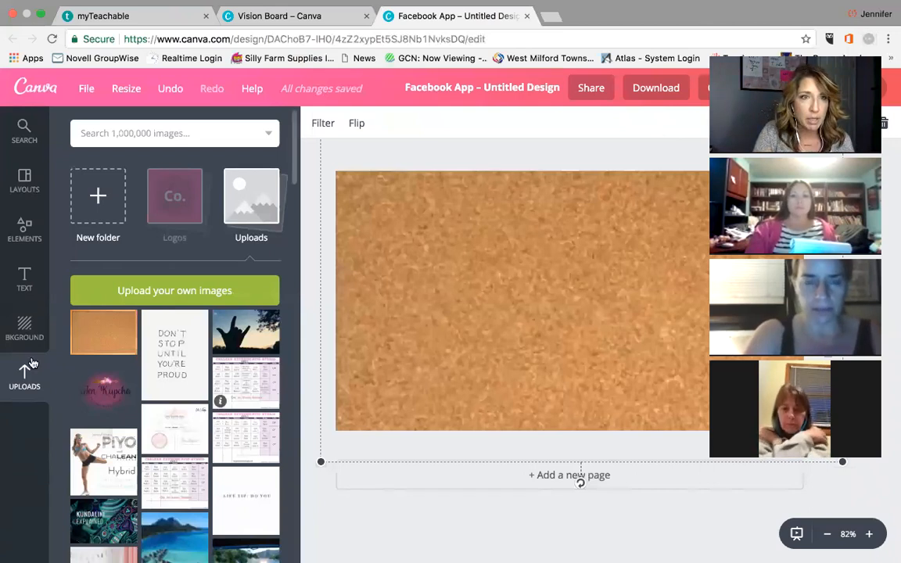
Step: Add the "Ice Cream Party" text layout to the cork board and delete its invitation line and its date line
click(24, 280)
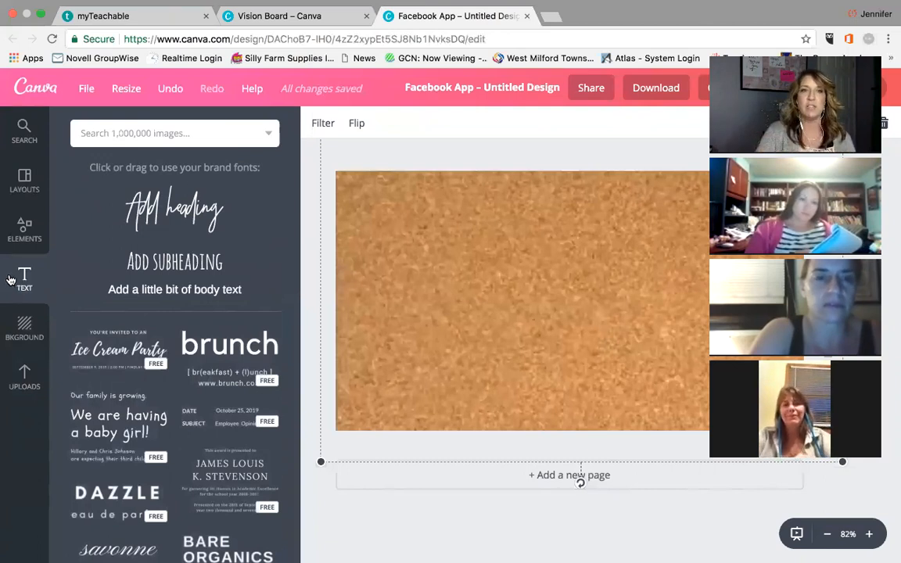
click(120, 355)
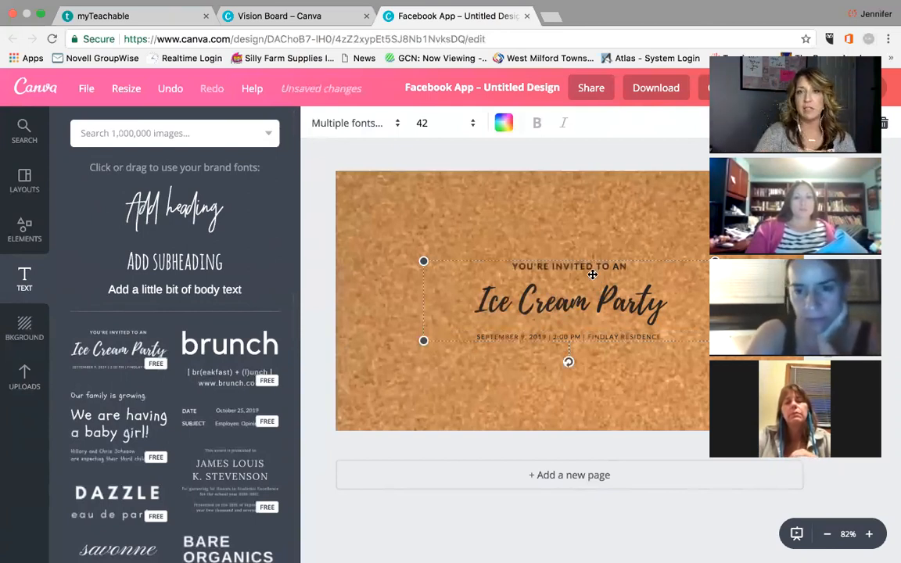
click(592, 266)
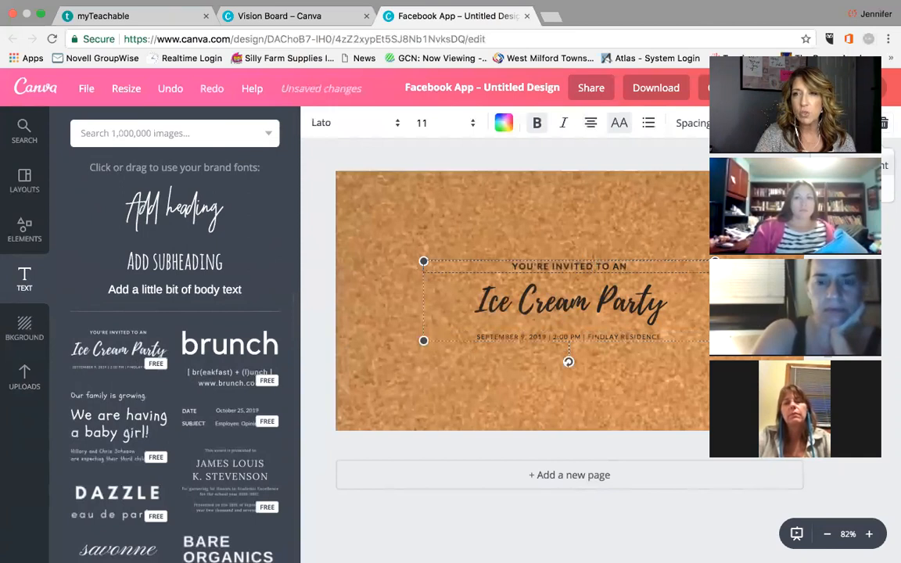
key(Delete)
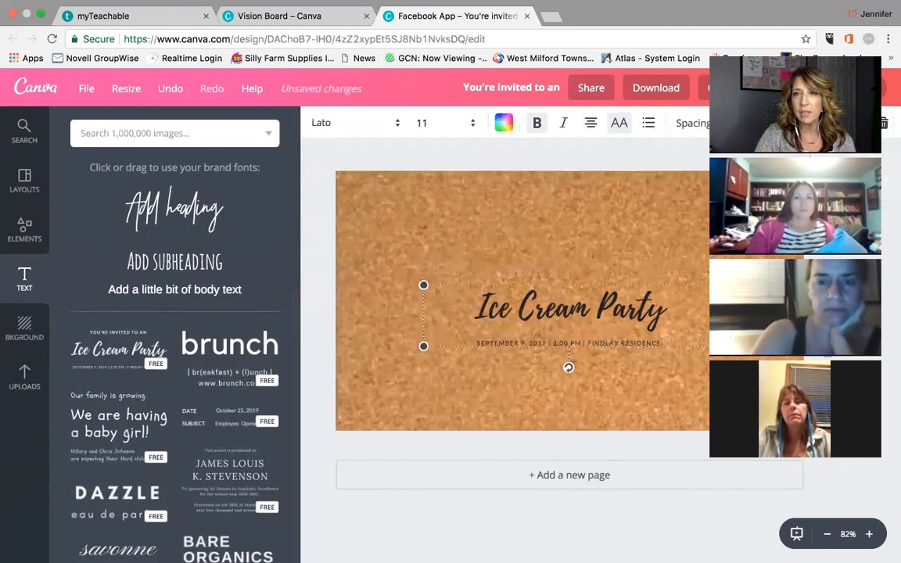
click(629, 342)
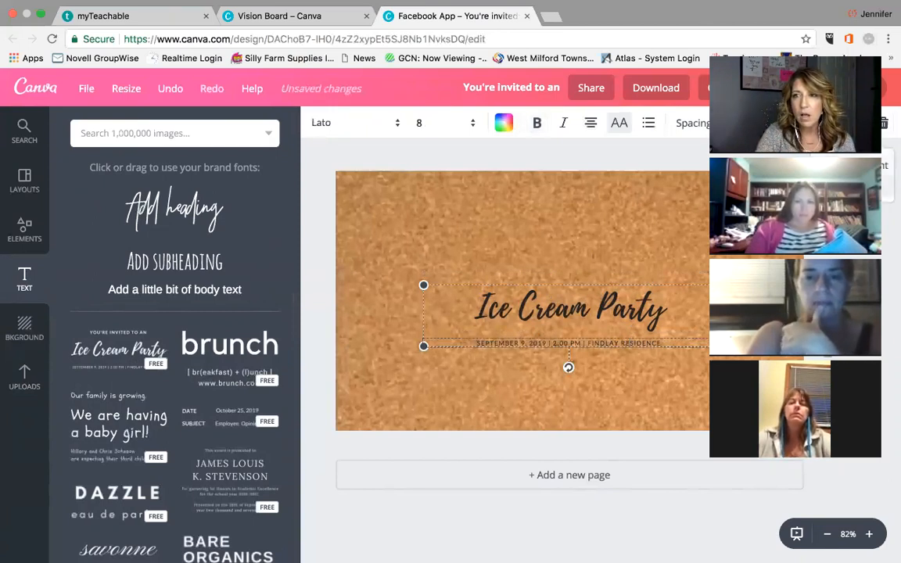
key(Delete)
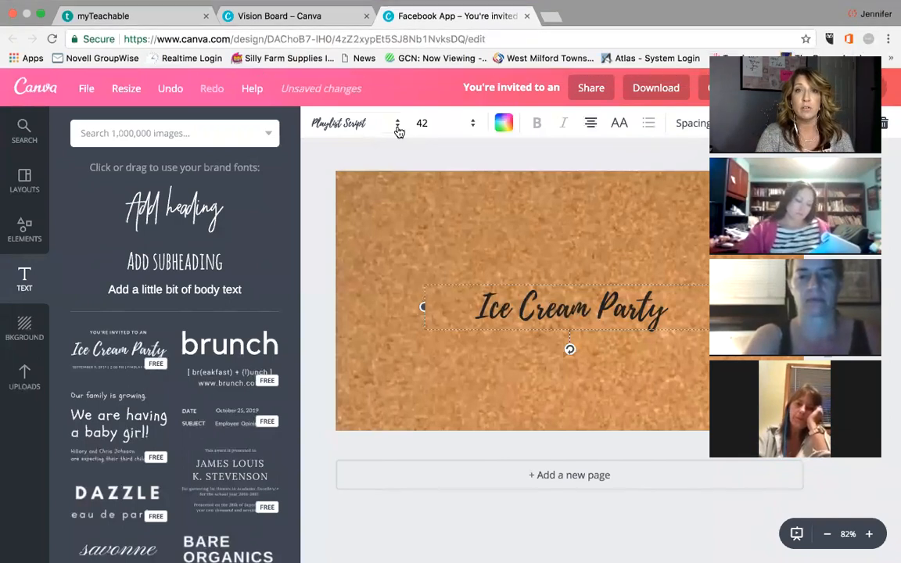
Step: View the fonts available for the "Ice Cream Party" text without changing its font
click(398, 126)
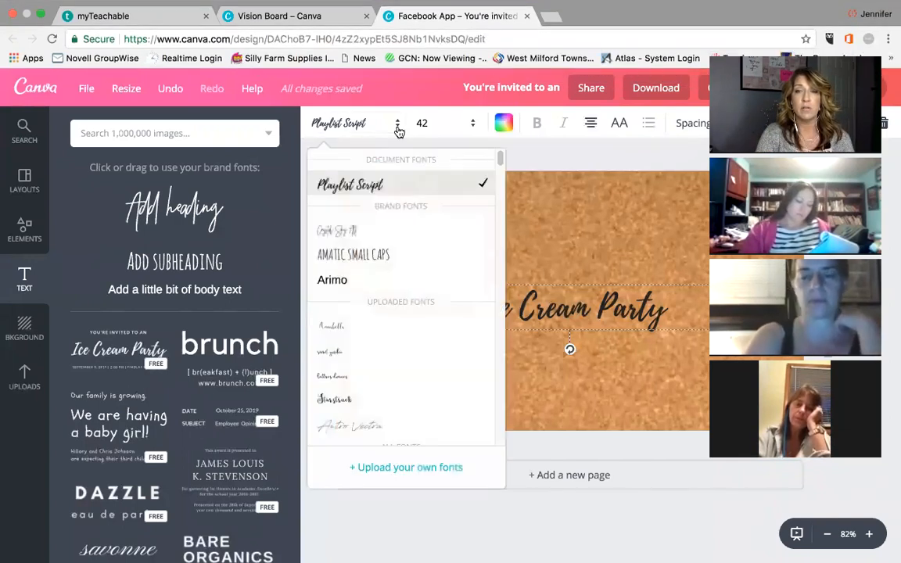
click(592, 220)
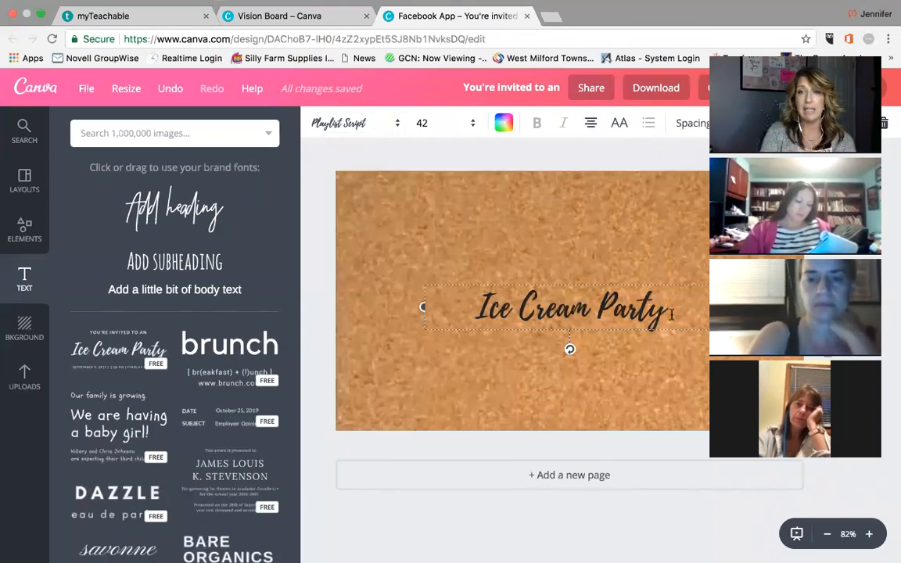
Step: Try the handwritten script brand font on the "Ice Cream Party" text
drag(671, 314, 467, 292)
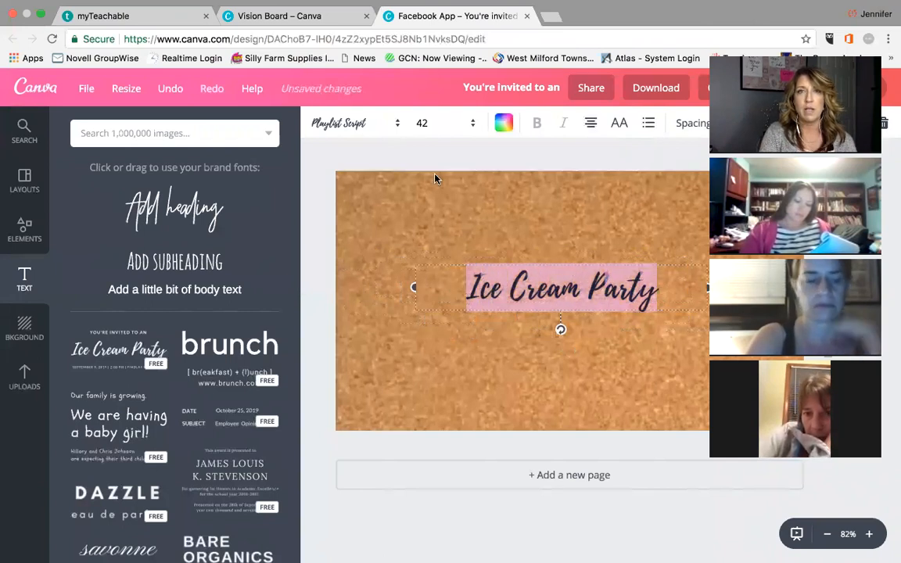
click(398, 128)
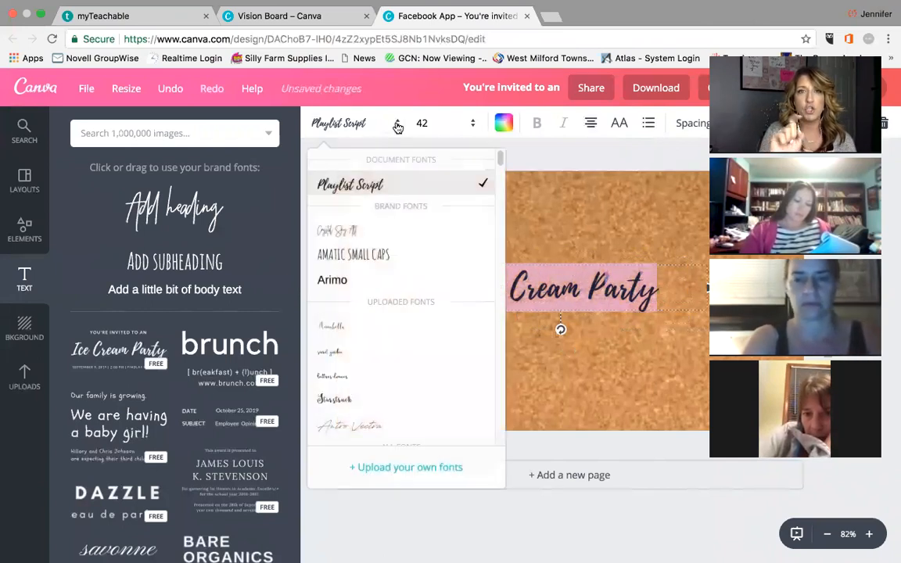
click(371, 245)
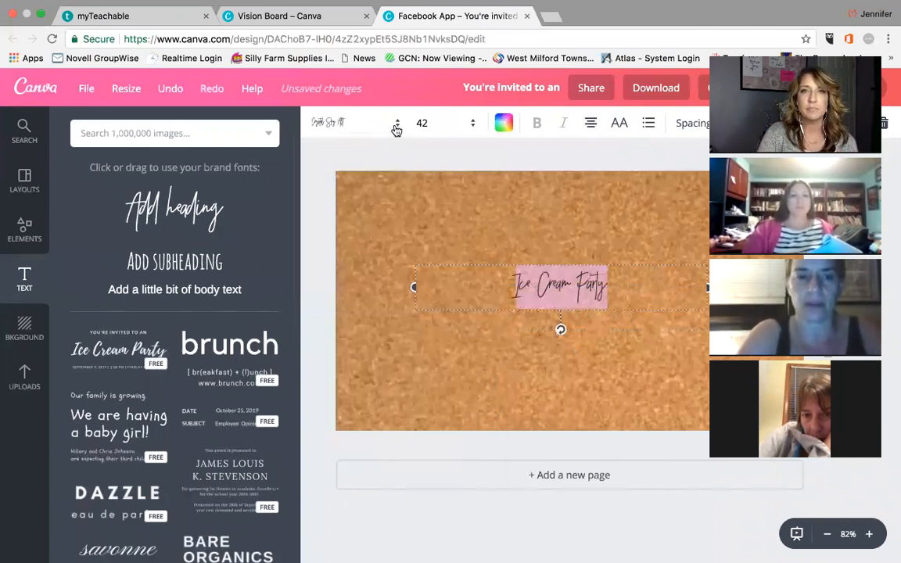
Step: Set the font of the "Ice Cream Party" text back to Playlist Script
click(354, 119)
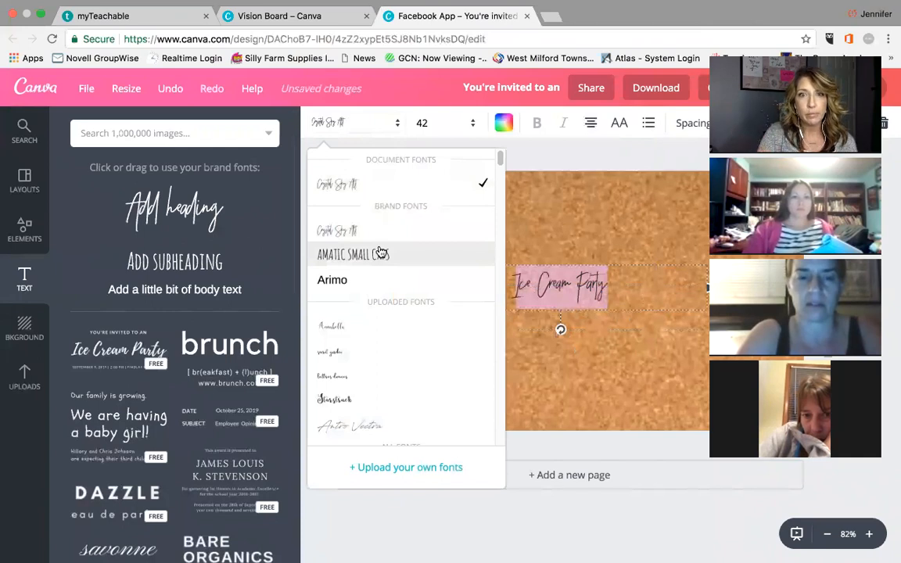
scroll(368, 383, down, 8)
scroll(370, 384, down, 15)
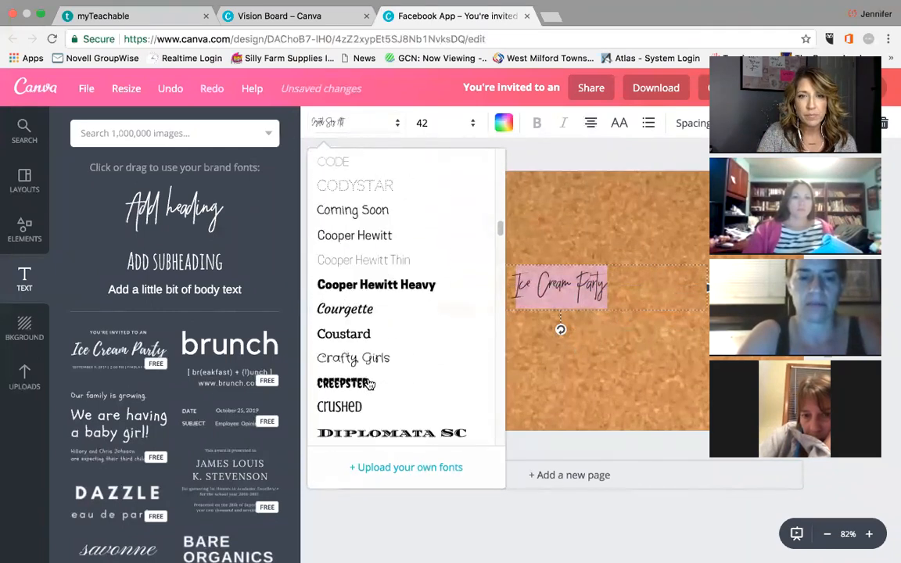
scroll(399, 223, down, 10)
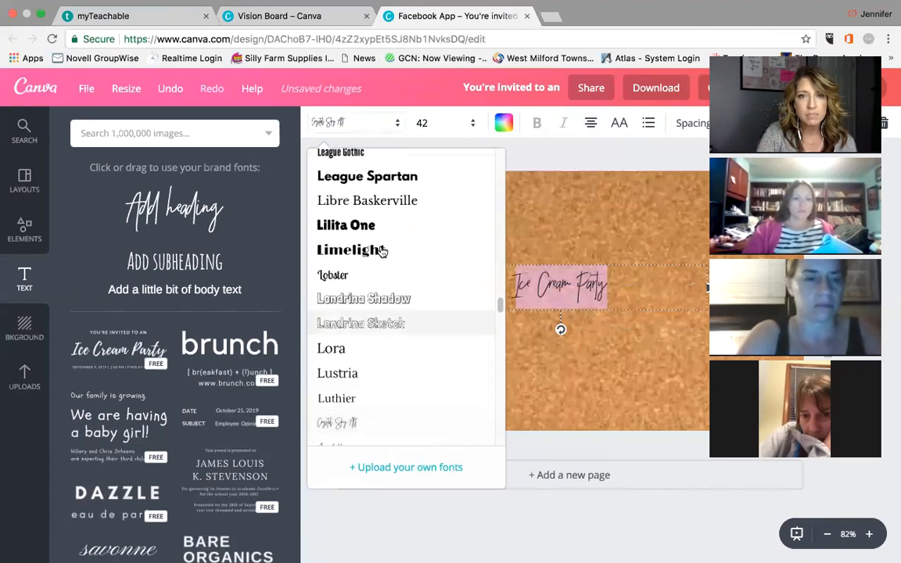
scroll(392, 326, down, 8)
scroll(392, 325, down, 10)
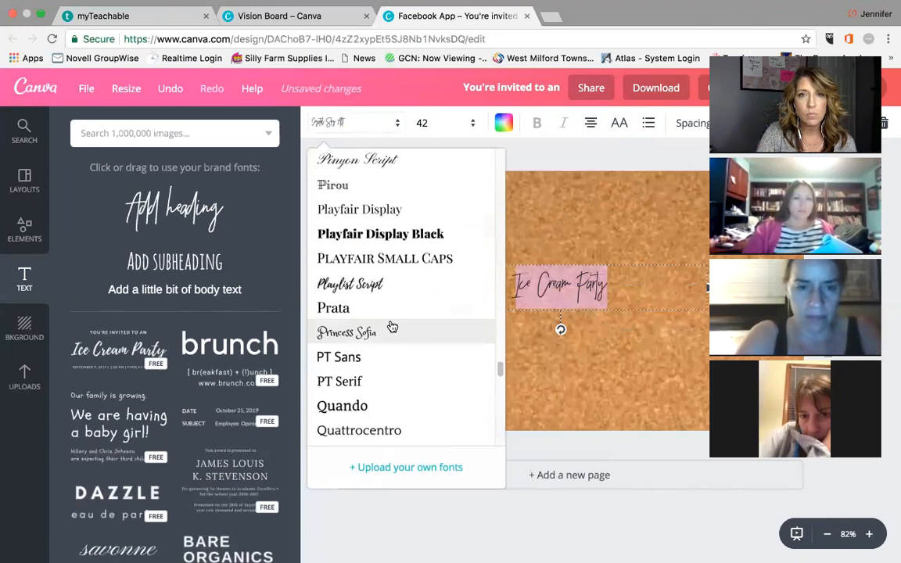
click(388, 286)
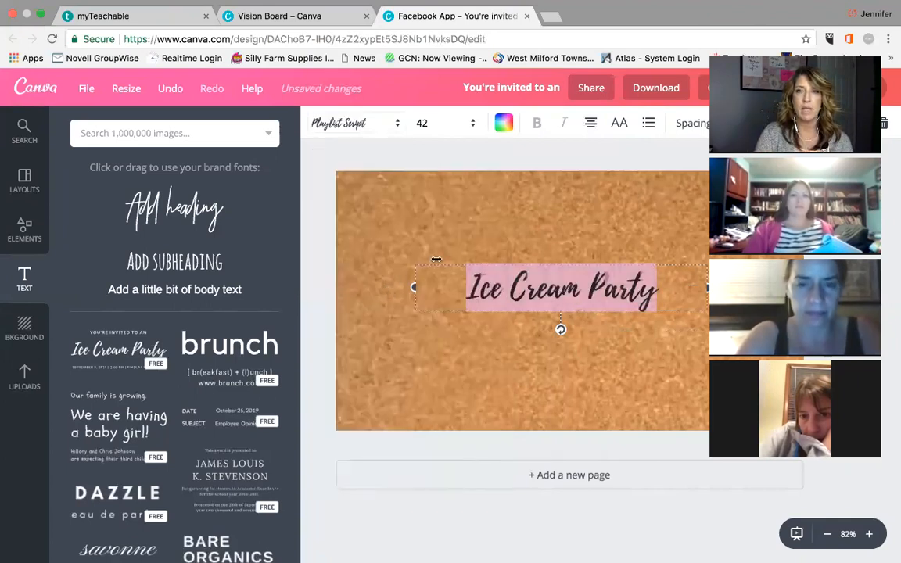
Step: Set the "Ice Cream Party" text to size 56 and replace its wording with "Vision Board"
click(471, 127)
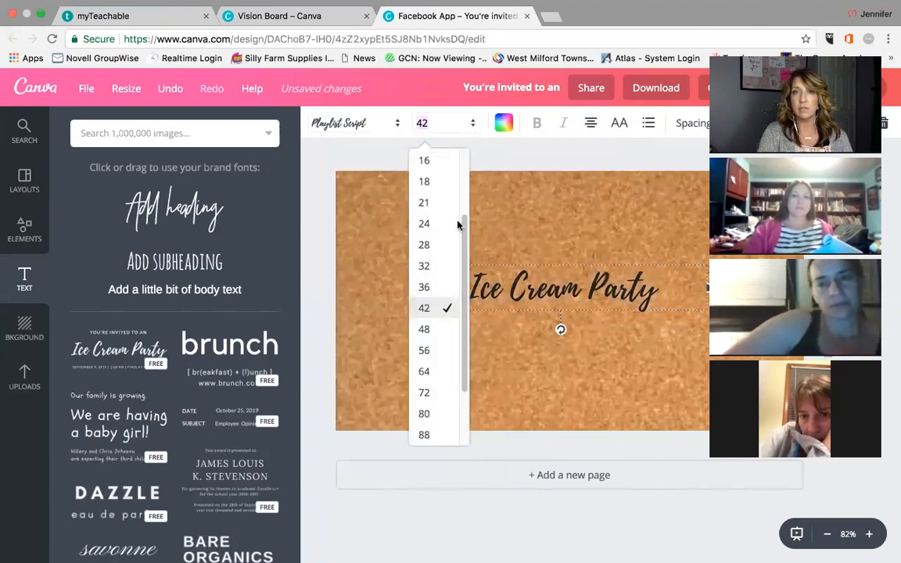
click(433, 356)
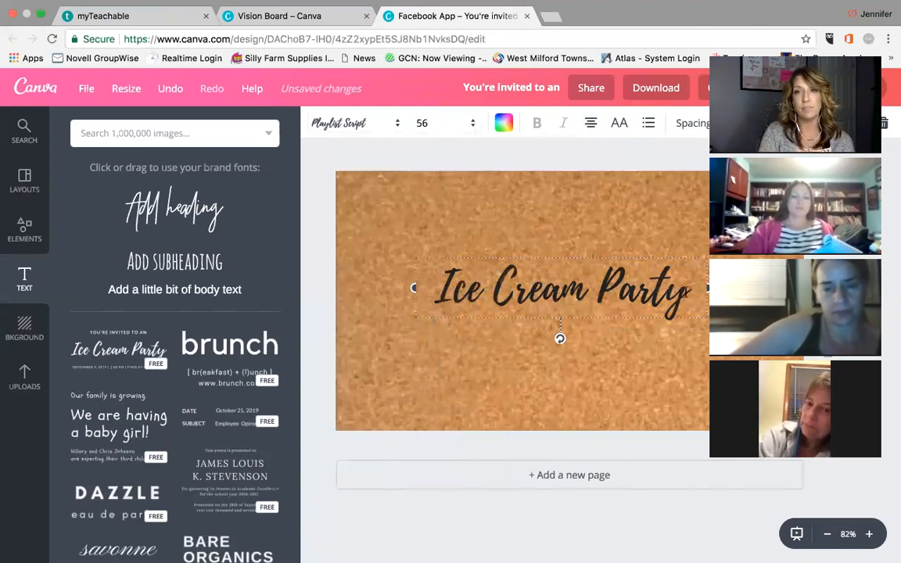
drag(689, 286, 436, 274)
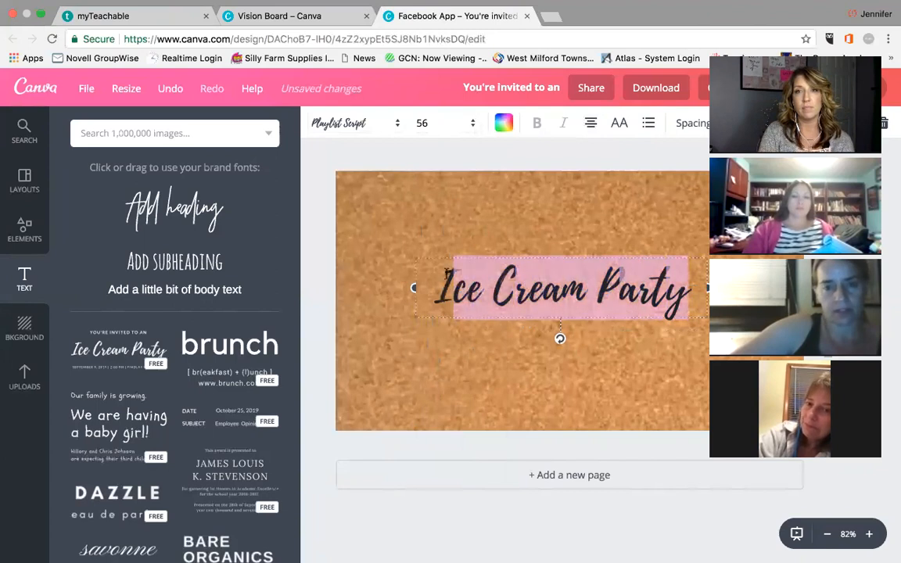
text(Vi)
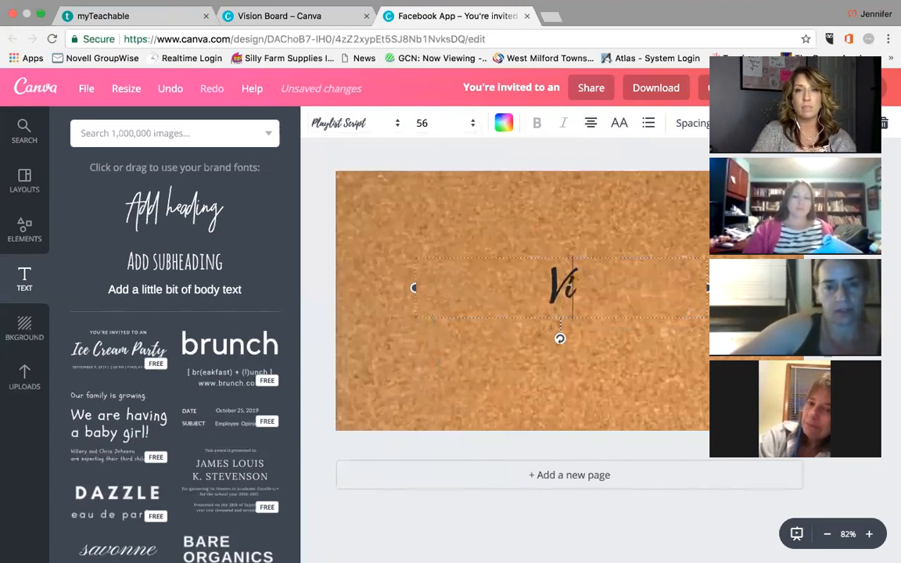
text(sion Board)
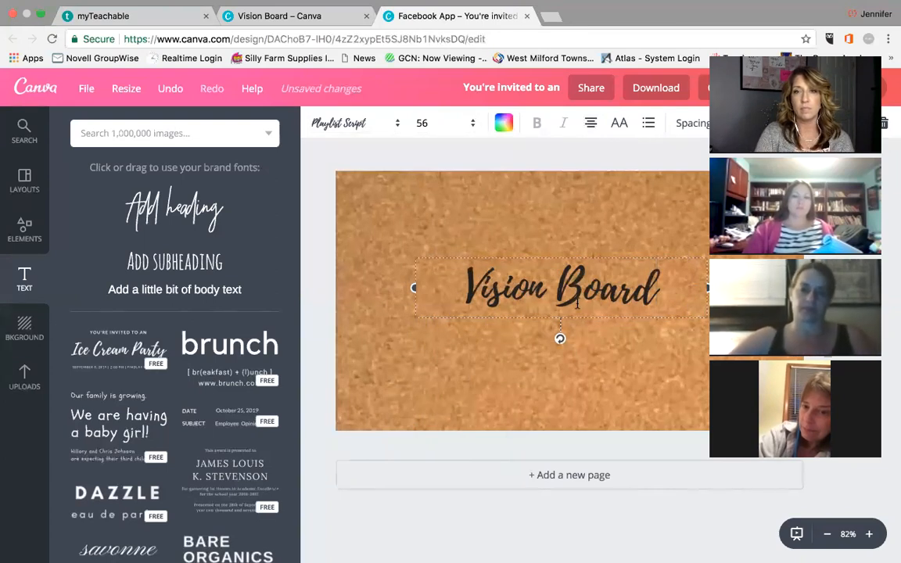
Step: Move the "Vision Board" title to the top centre of the cork board
click(651, 221)
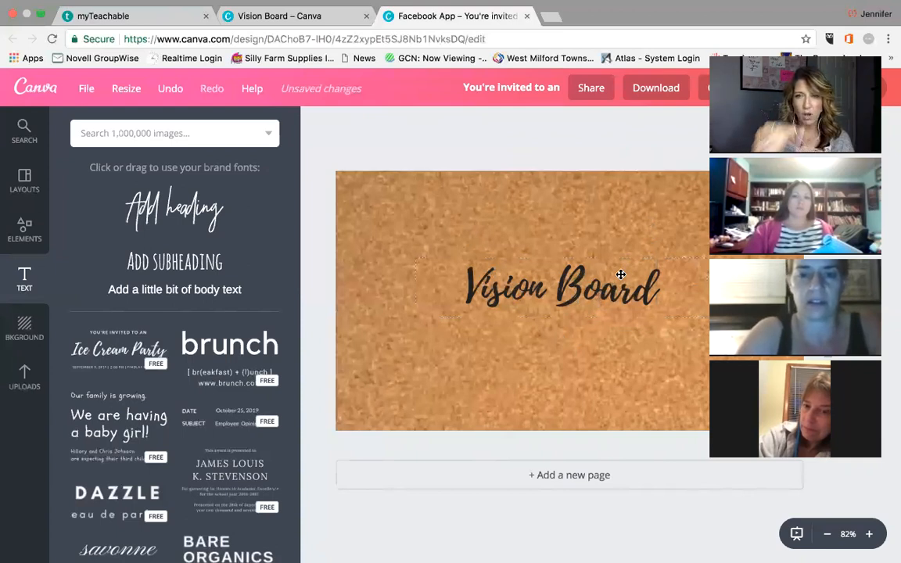
drag(621, 284, 626, 205)
click(603, 270)
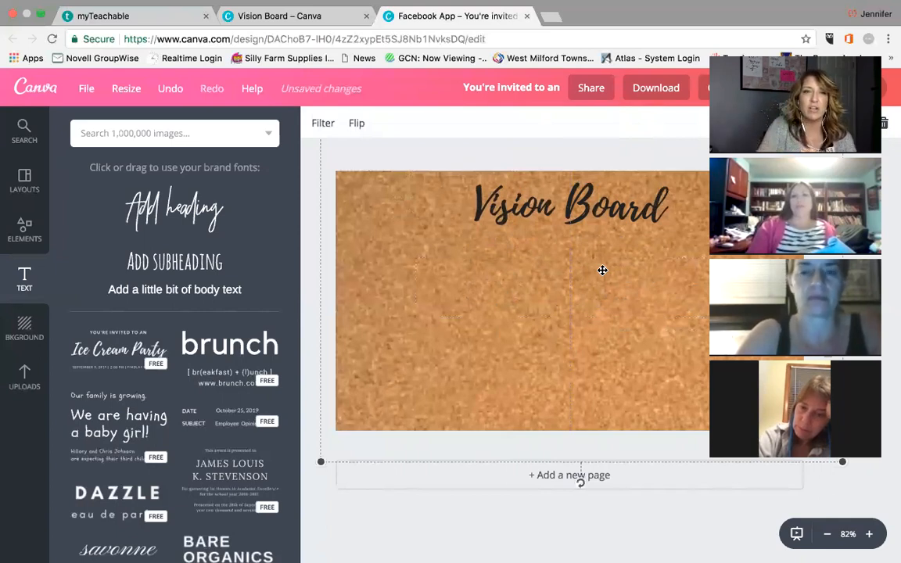
Step: Add a subheading reading "2017-2018" to the cork board and make it bold
click(216, 271)
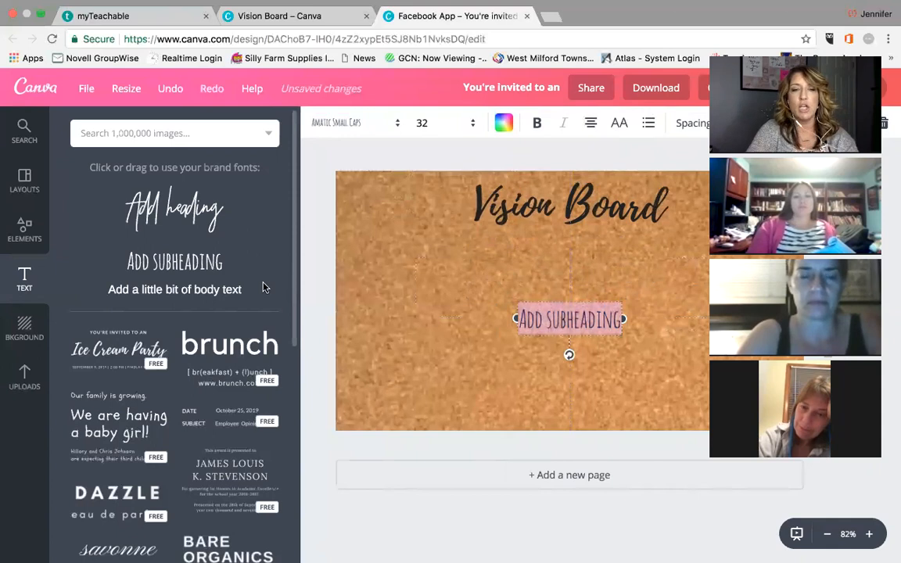
text(2017-2018)
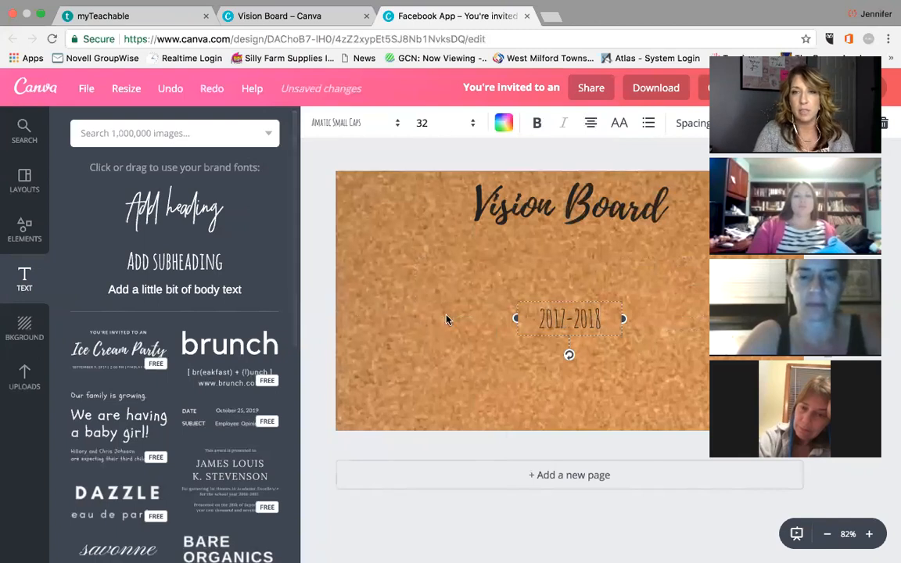
drag(605, 323, 530, 313)
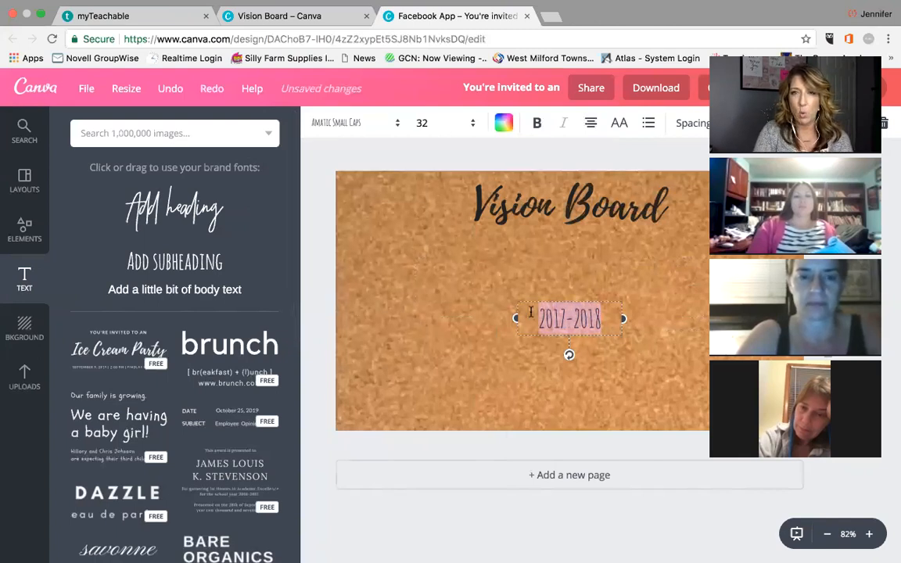
click(537, 123)
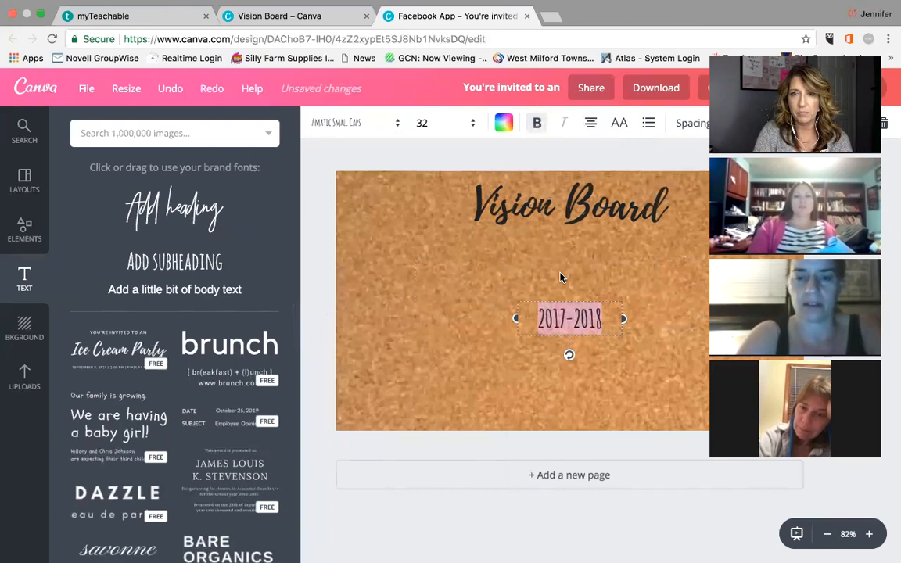
Step: Place the "2017-2018" subheading directly beneath the "Vision Board" title and set its size to 42
drag(601, 311, 583, 237)
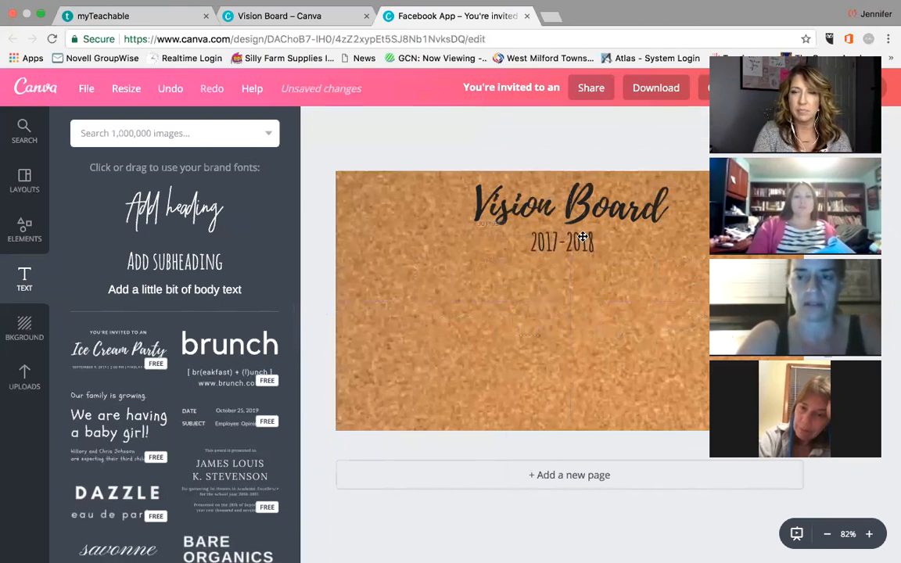
click(538, 233)
click(473, 125)
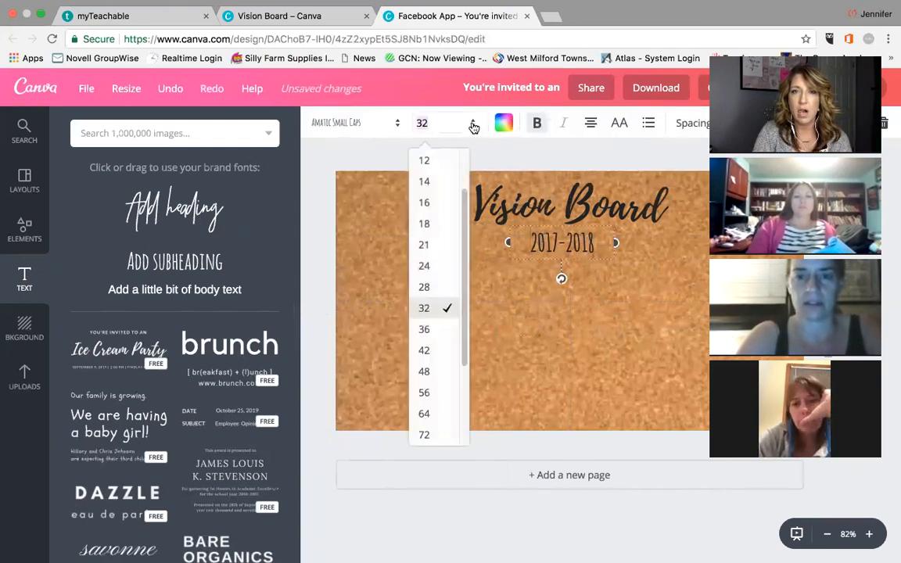
click(438, 350)
click(569, 346)
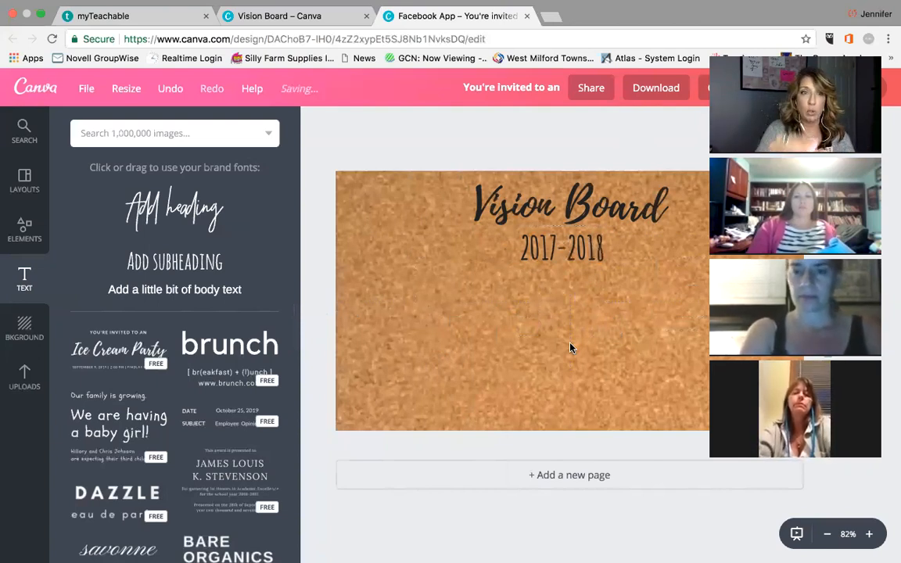
Step: Add the uploaded "How to... Start Writing a Book" image, shrink it and place it on the left side of the cork board
click(27, 379)
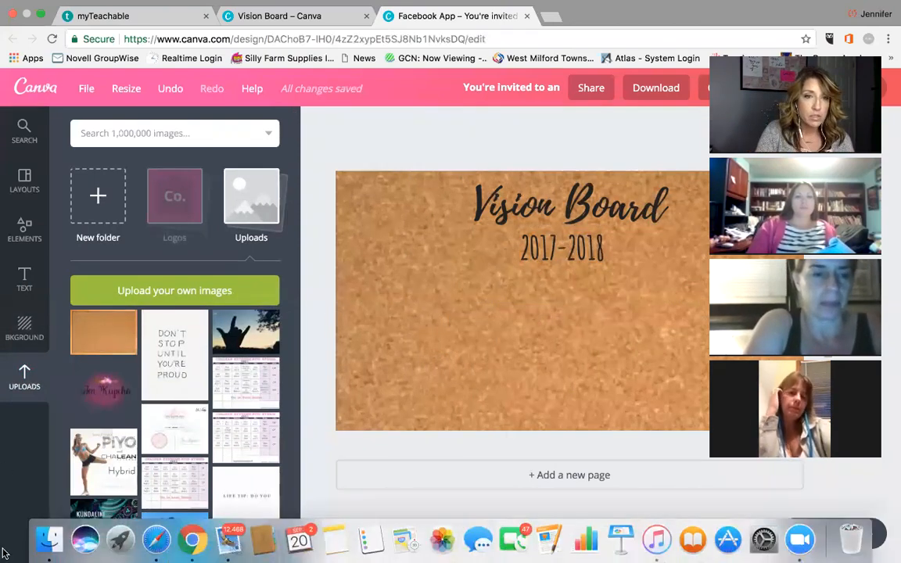
scroll(240, 423, down, 5)
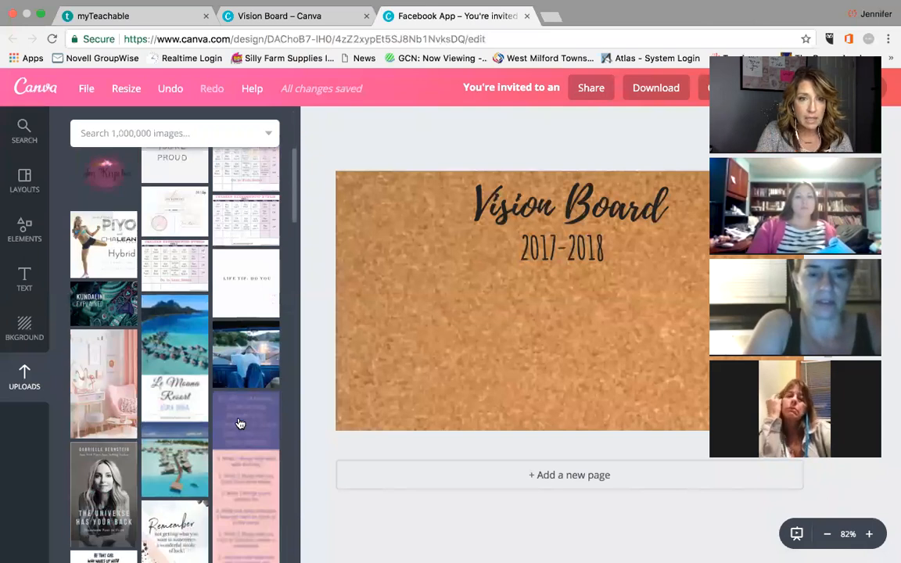
scroll(240, 423, down, 2)
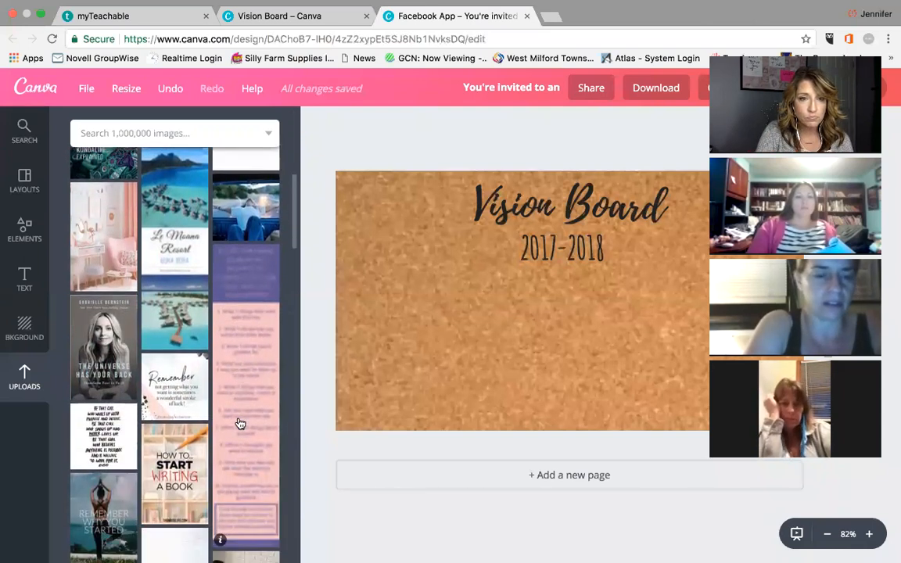
click(178, 464)
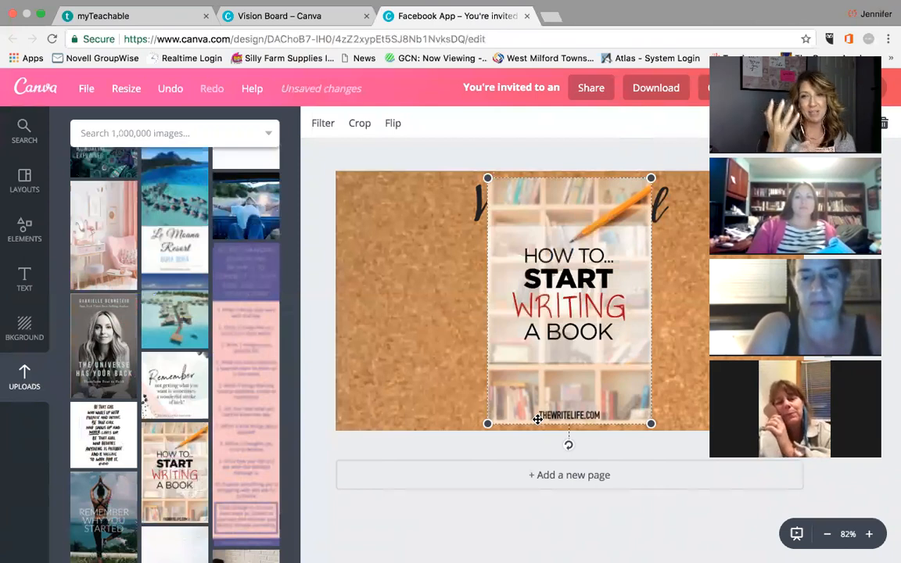
drag(651, 424, 583, 372)
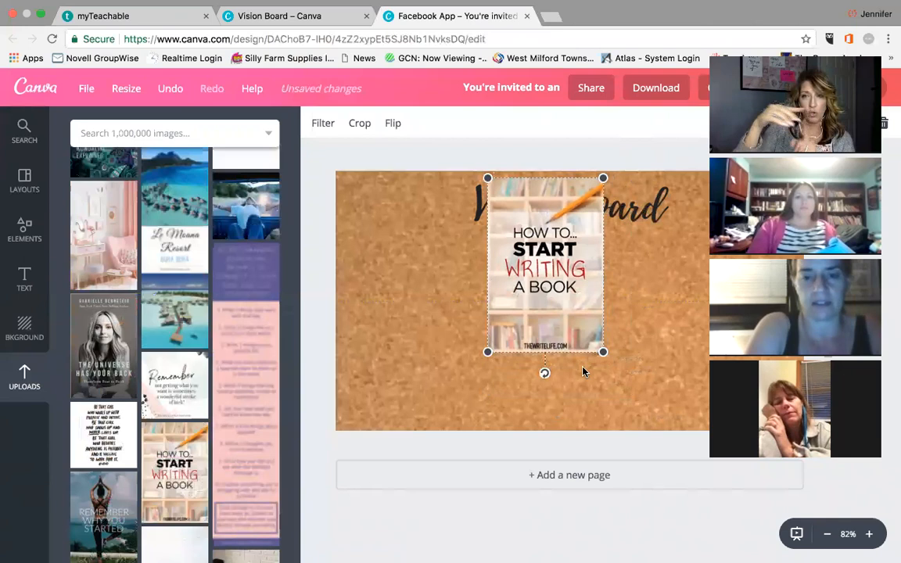
drag(592, 338, 562, 298)
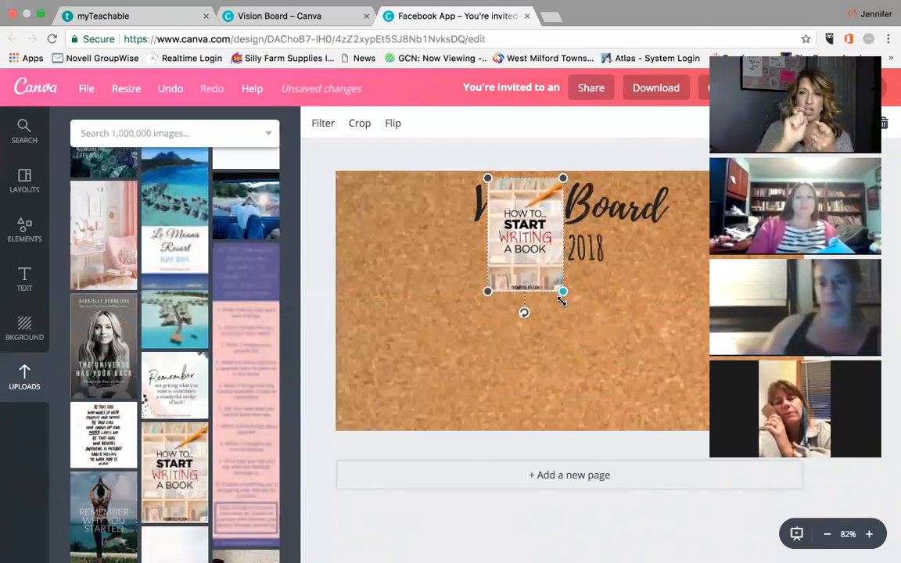
drag(491, 248, 358, 273)
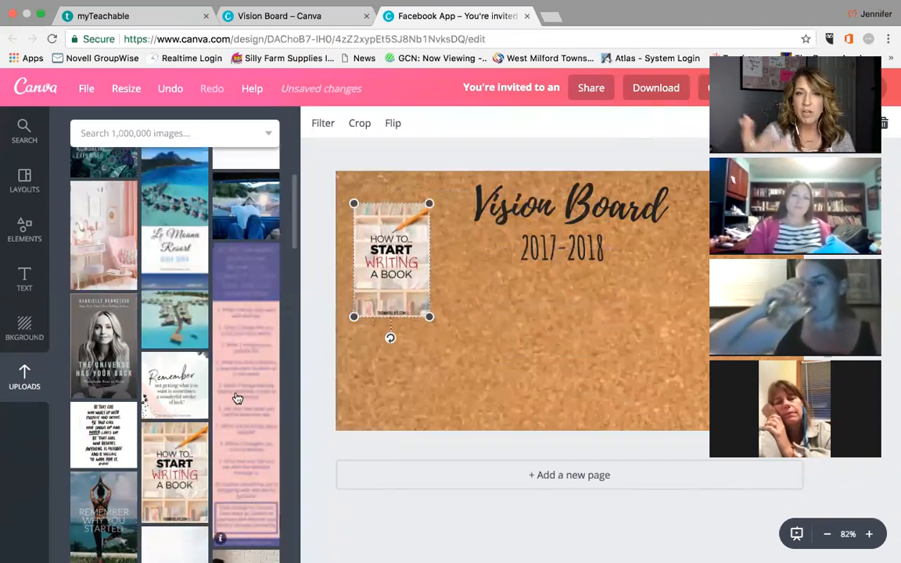
Step: Add the uploaded "Natural Hair Growth Tips" image, shrink it and move it to the right side of the cork board
scroll(237, 399, down, 5)
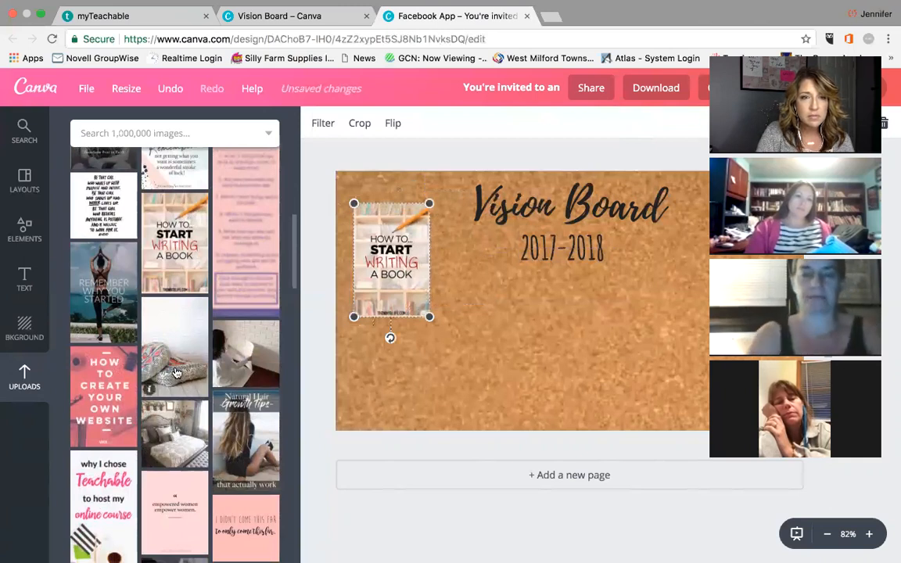
click(235, 446)
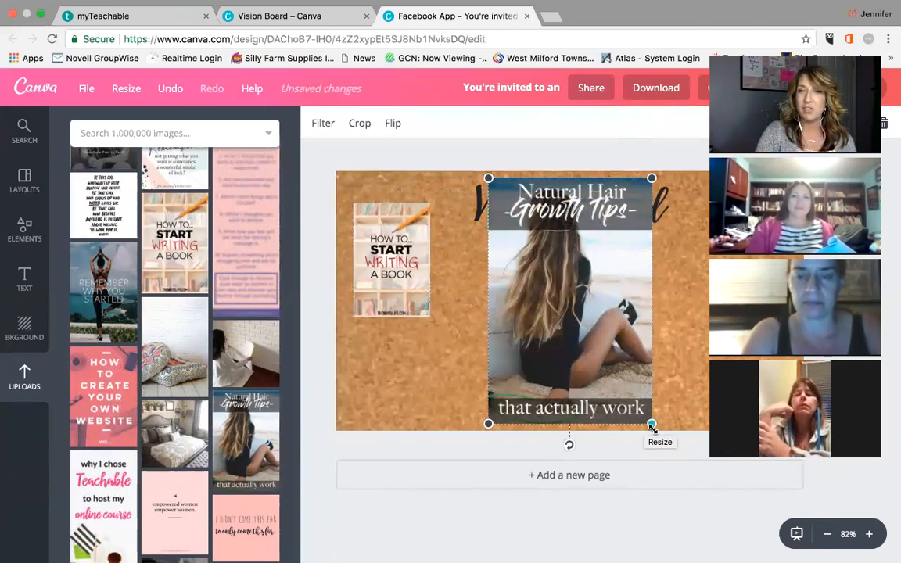
drag(643, 423, 537, 271)
drag(518, 235, 744, 272)
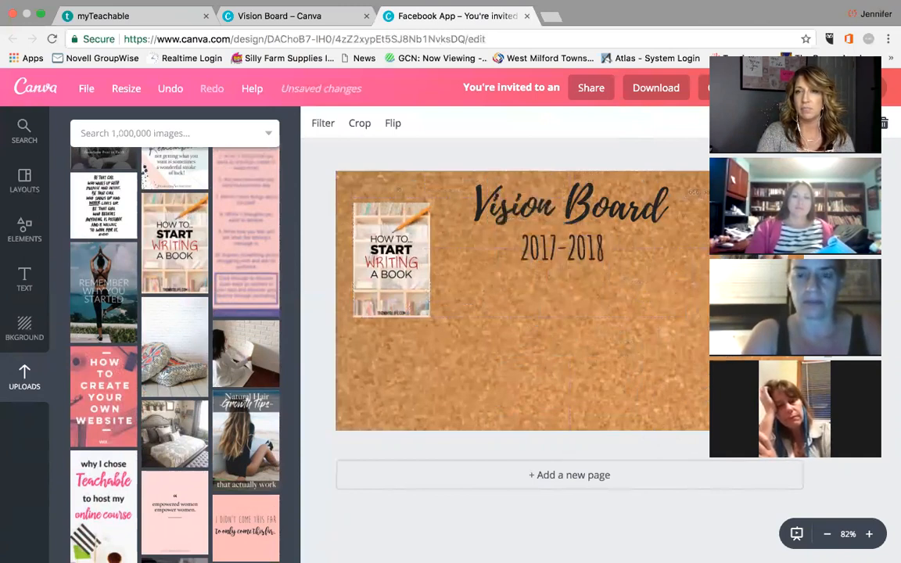
click(19, 471)
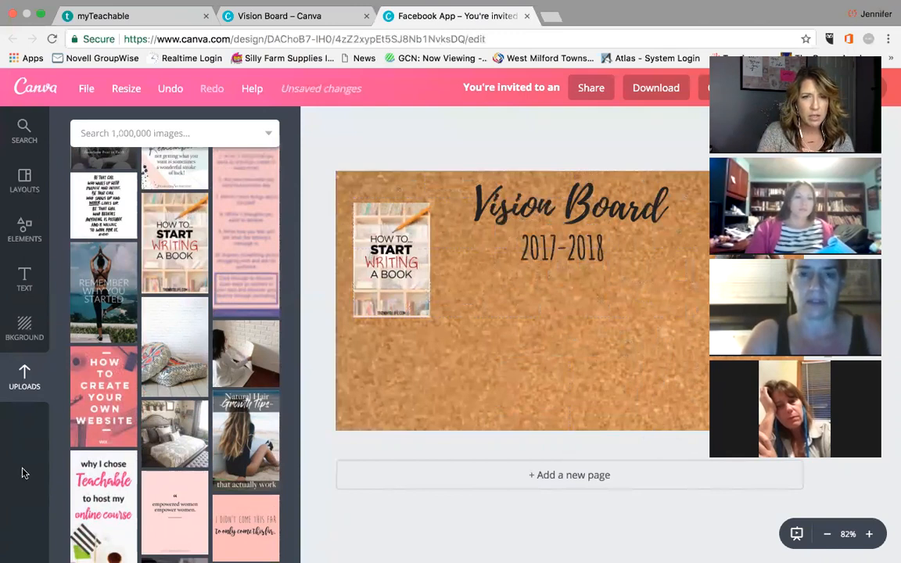
Step: Add the uploaded black-and-white camera picture, shrink it and place it in the lower-right corner of the cork board
scroll(180, 411, down, 5)
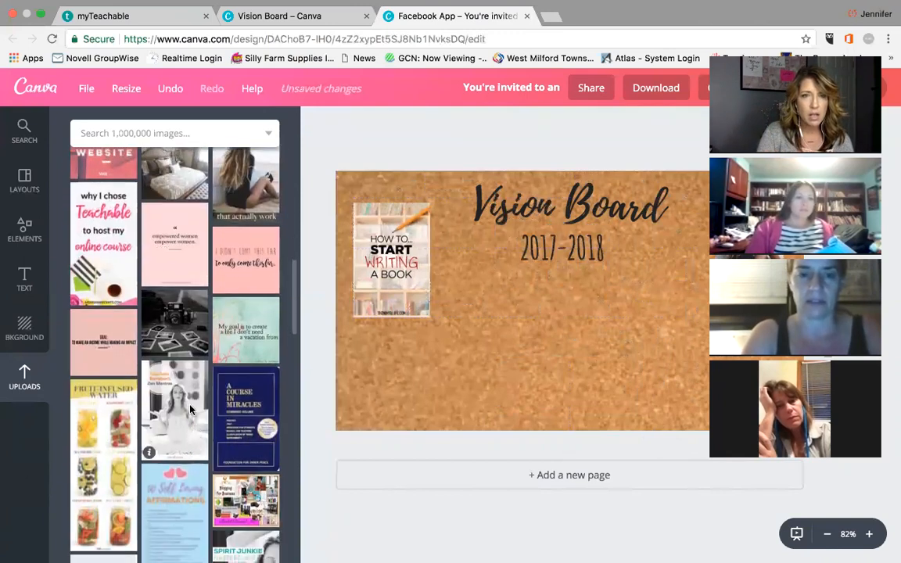
click(187, 322)
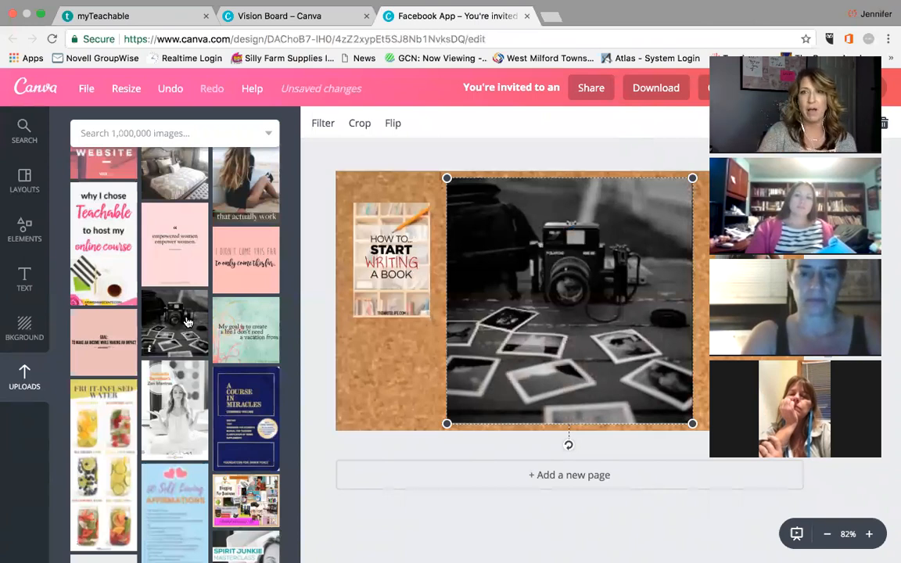
drag(695, 178, 562, 306)
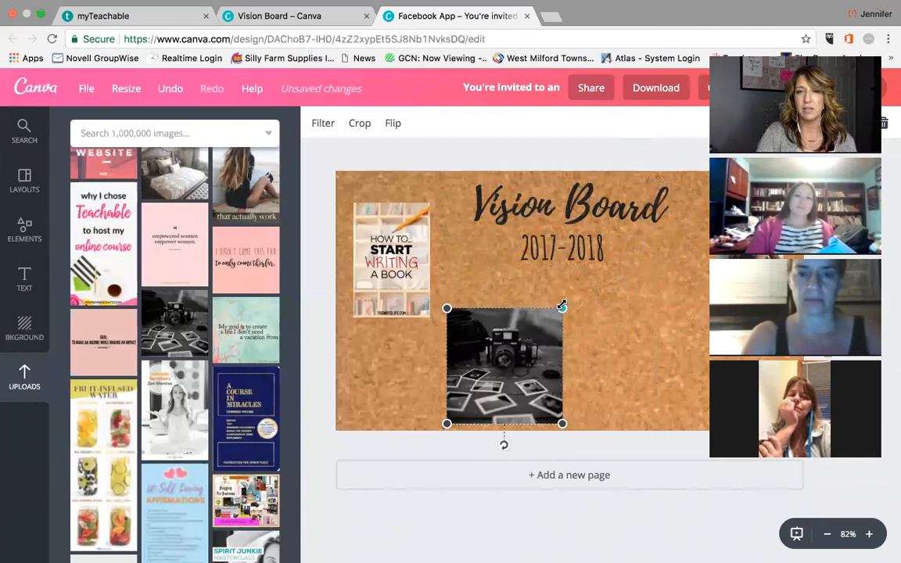
drag(469, 313, 690, 313)
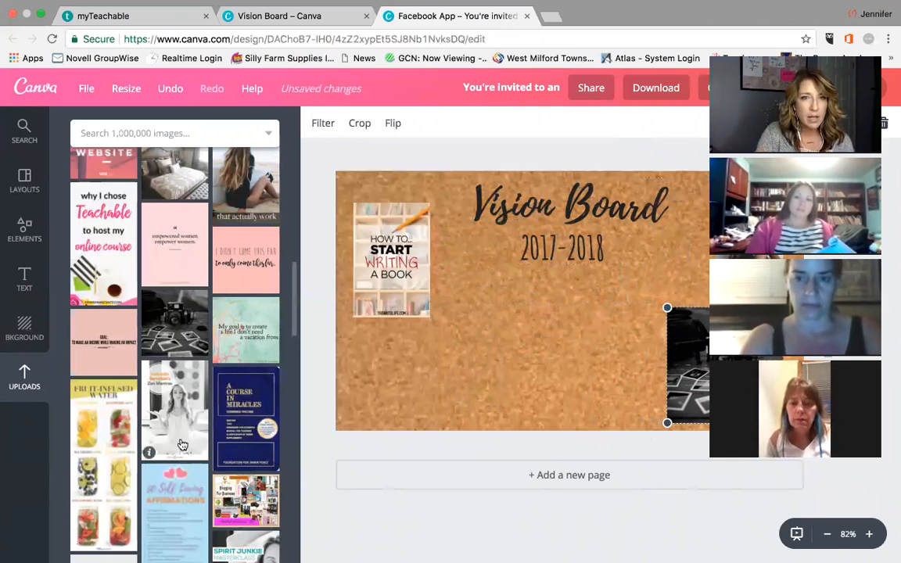
Step: Add the uploaded "Spirit Junkie Masterclass" picture, shrink it and place it beneath the "2017-2018" subheading
scroll(180, 419, down, 3)
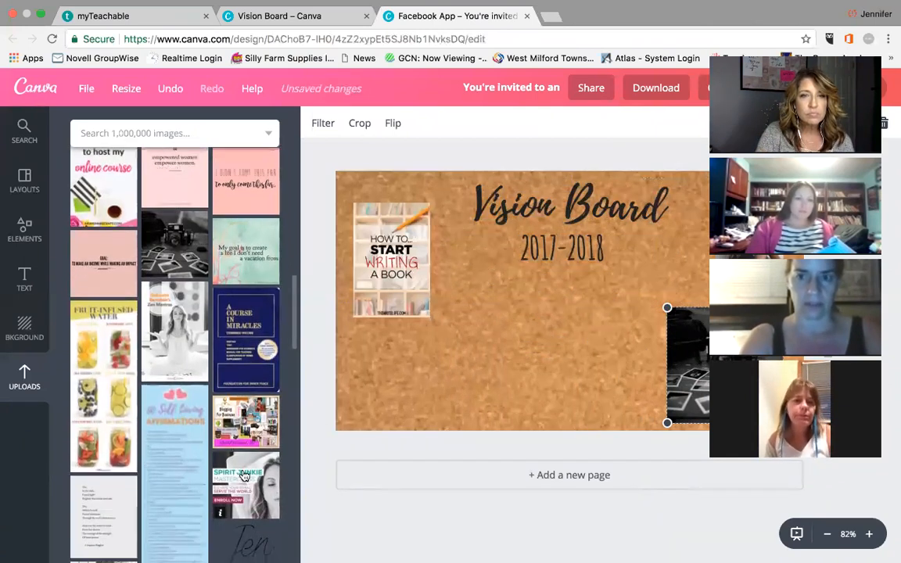
click(245, 491)
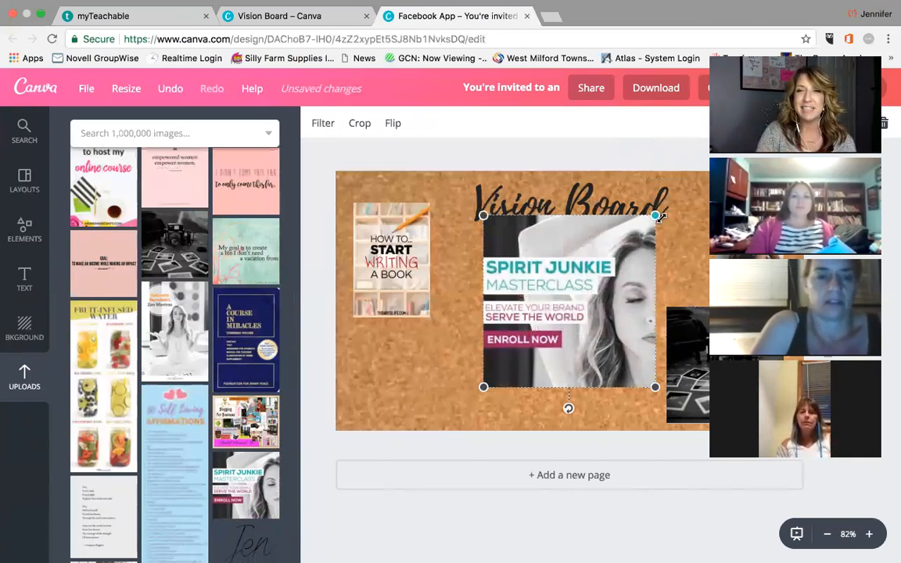
drag(642, 251, 633, 260)
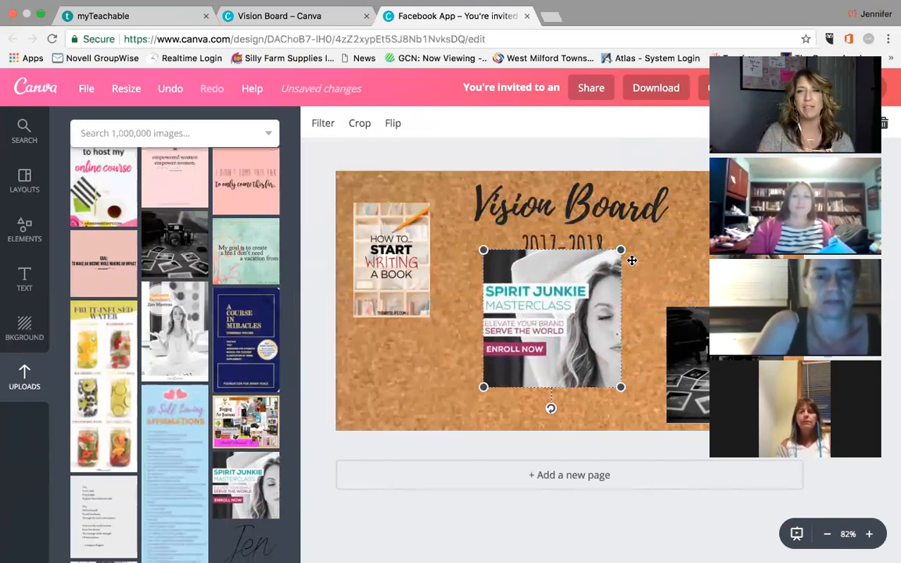
drag(578, 282, 590, 309)
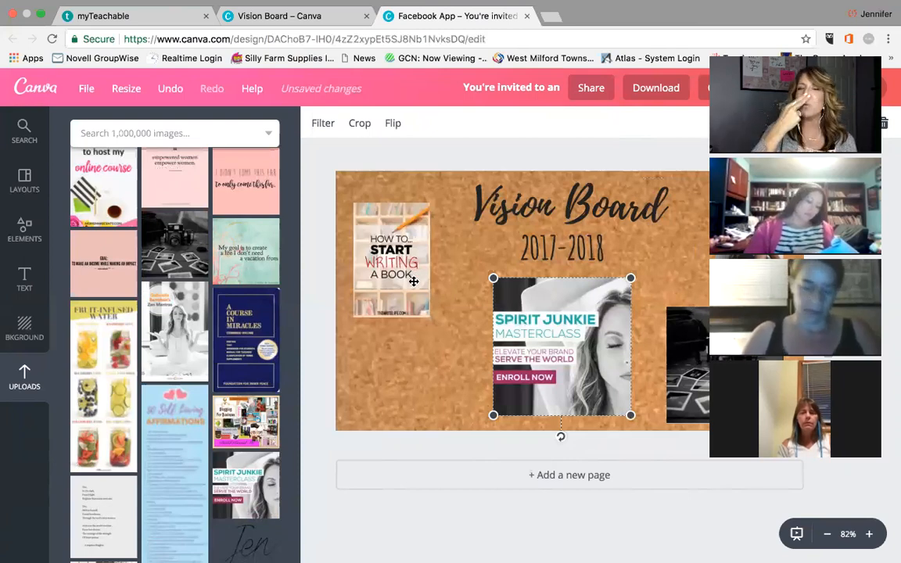
Step: Search the image library for "push pin" and place a small, tilted purple push pin on the "Spirit Junkie" picture's upper-right corner
click(194, 135)
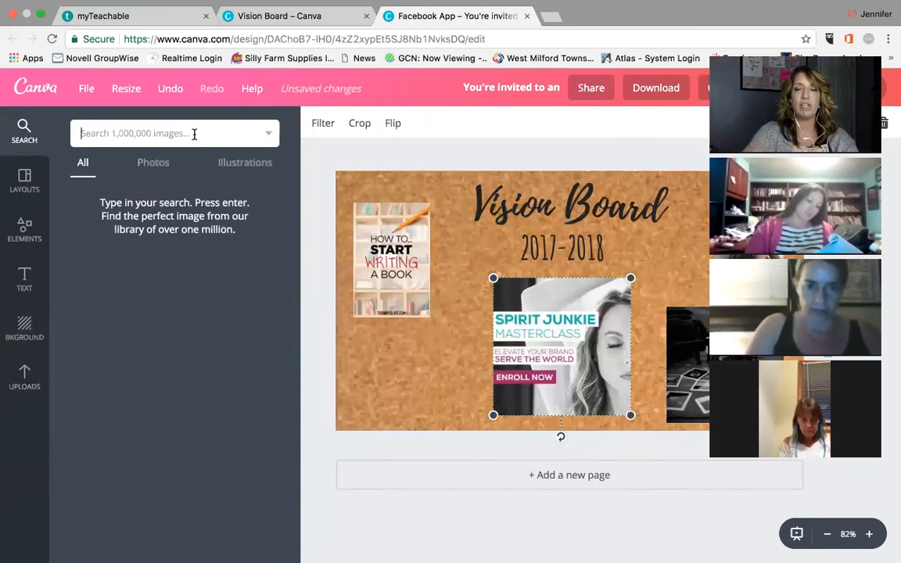
text(pushpin)
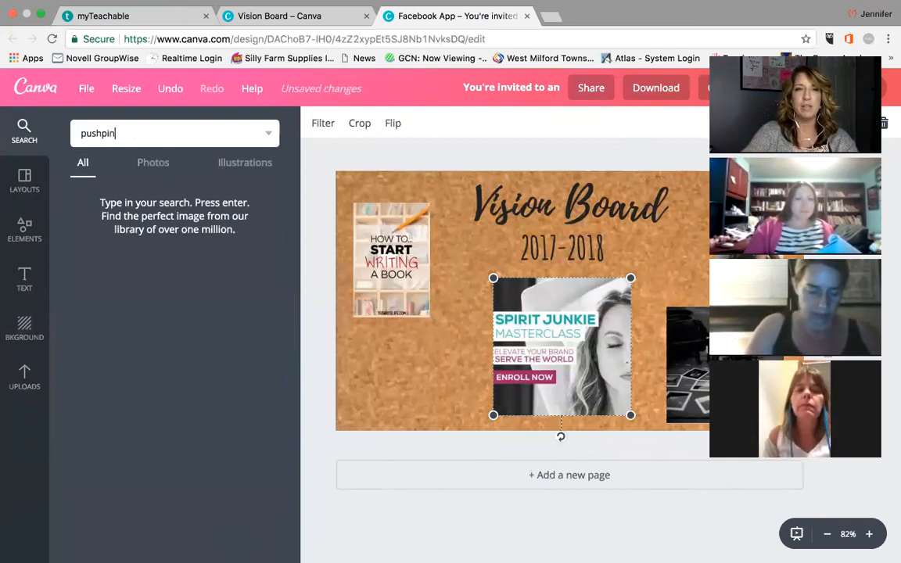
key(Return)
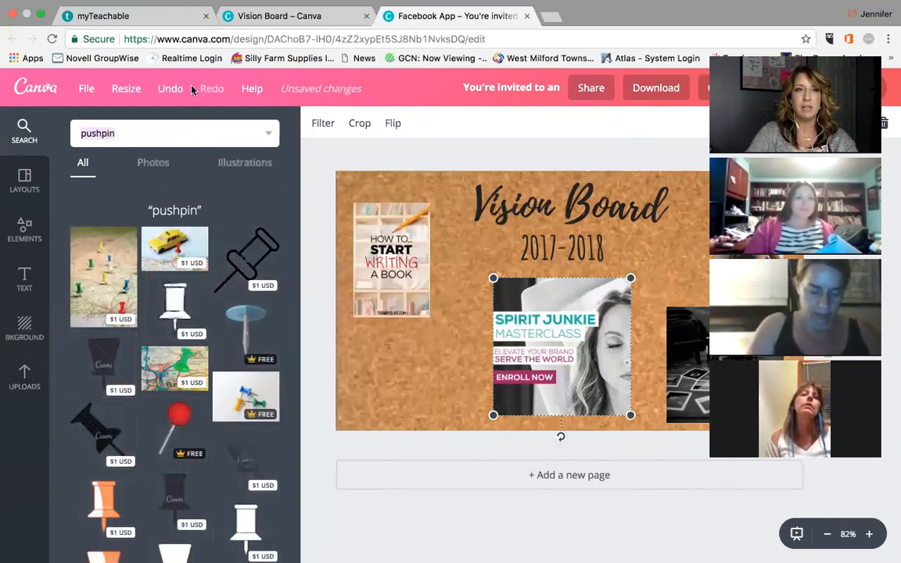
click(103, 134)
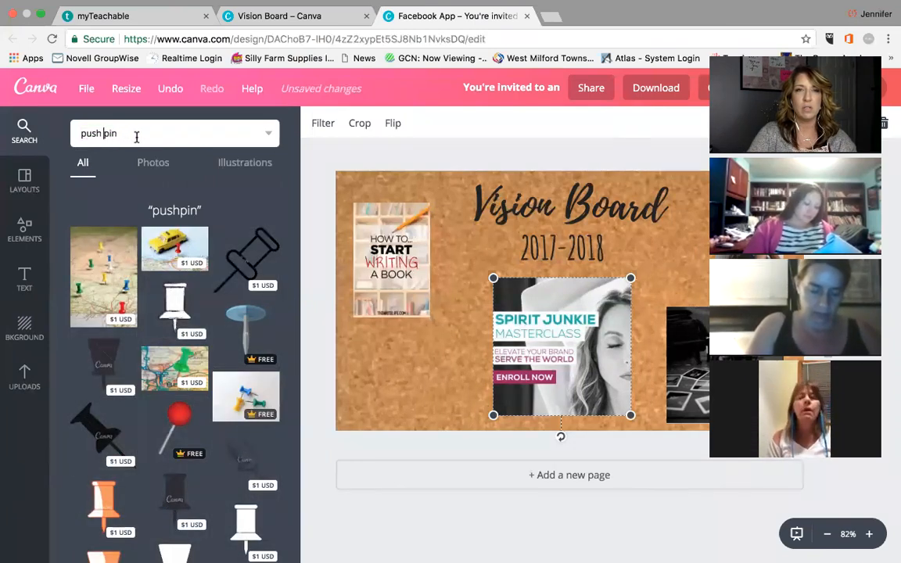
key(Return)
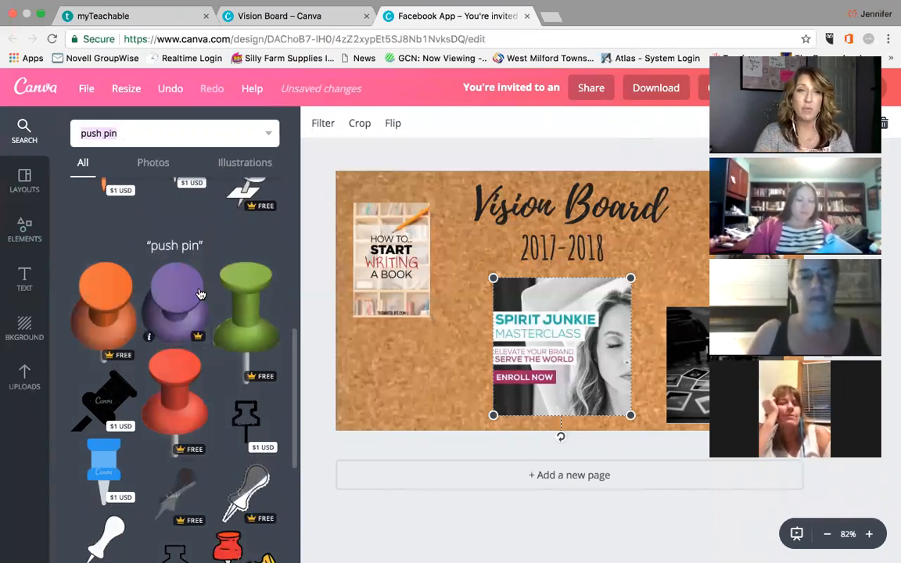
drag(178, 301, 410, 308)
drag(432, 345, 631, 276)
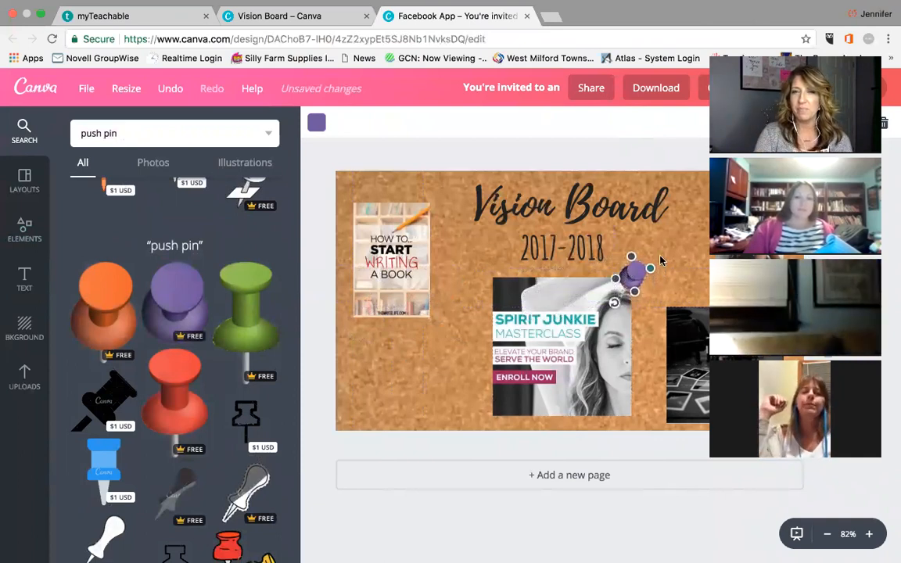
click(661, 261)
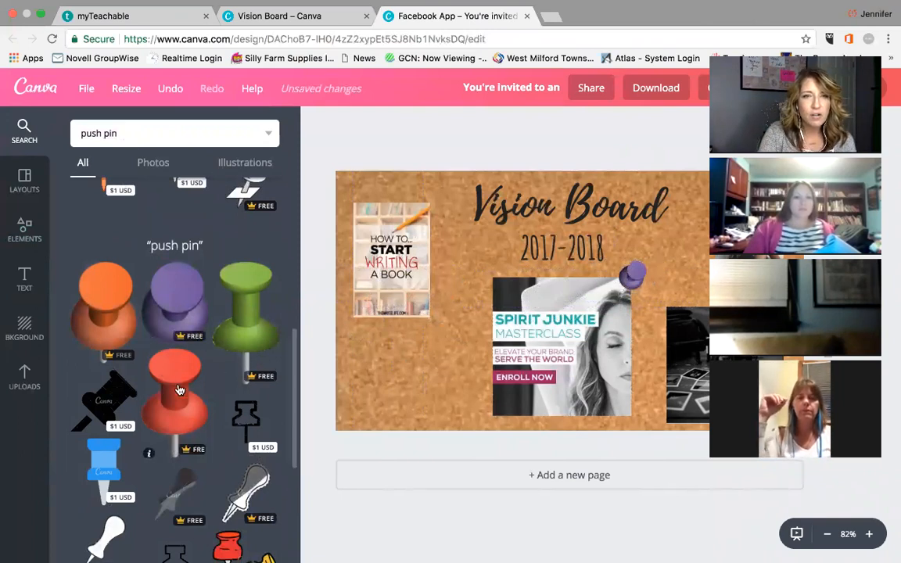
Step: Add the red push pin, shrink and tilt it, and place it on the upper-left corner of the "How to... Start Writing a Book" picture
click(179, 384)
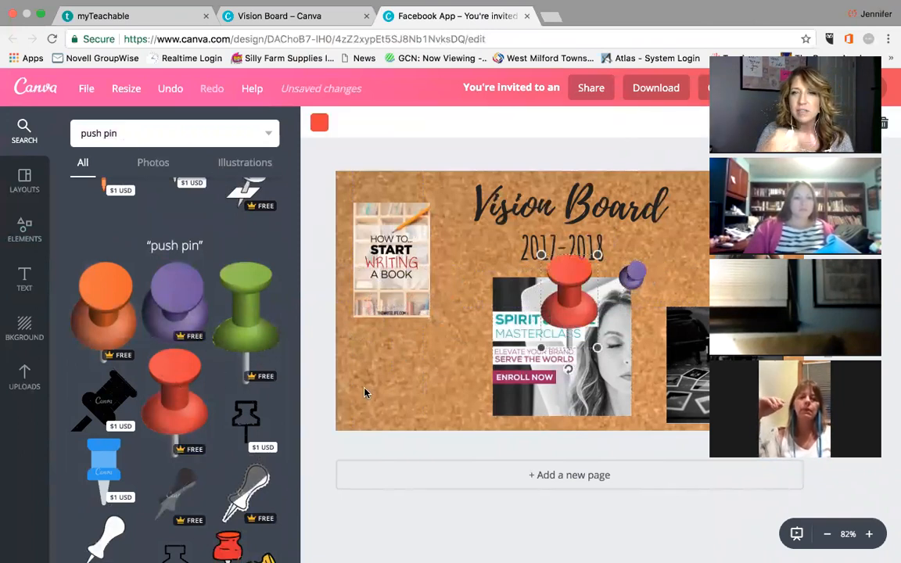
drag(597, 348, 565, 295)
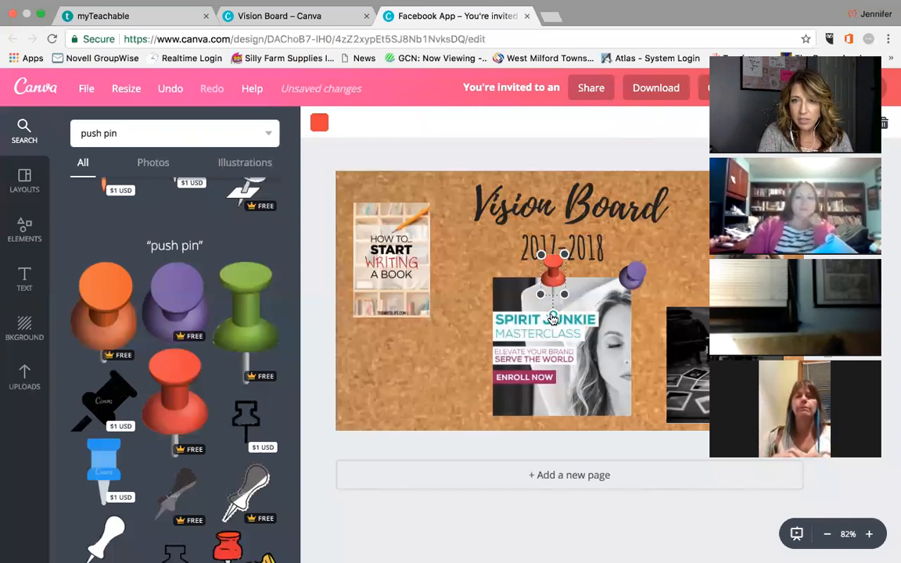
drag(553, 319, 573, 319)
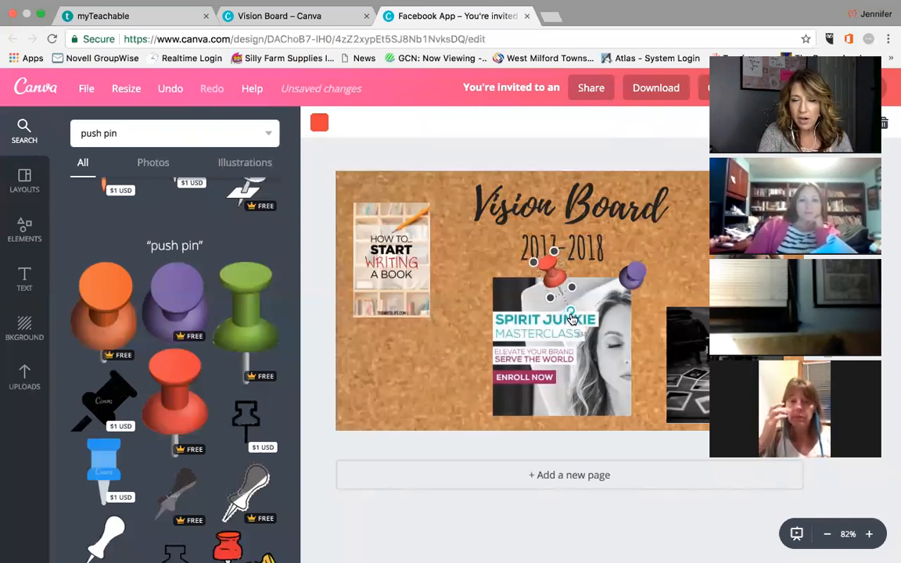
drag(513, 254, 362, 188)
click(444, 235)
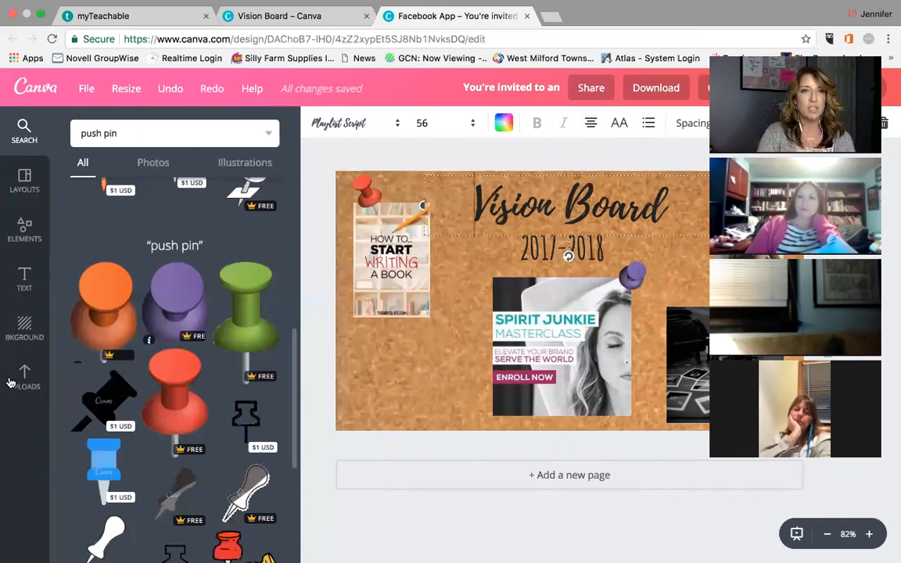
Step: Add a solid square shape, resize it into a small flat rectangle and place it over the lower edge of the book picture
click(24, 232)
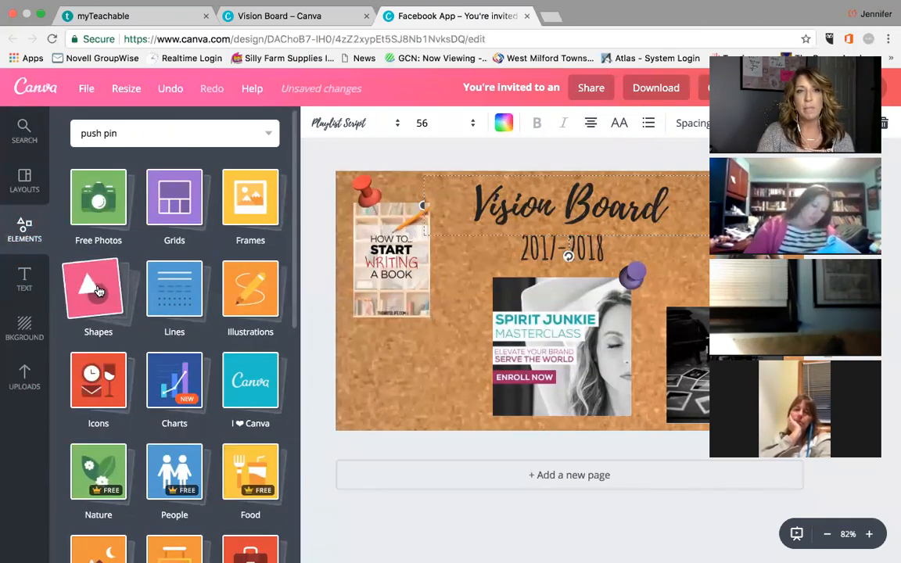
click(99, 291)
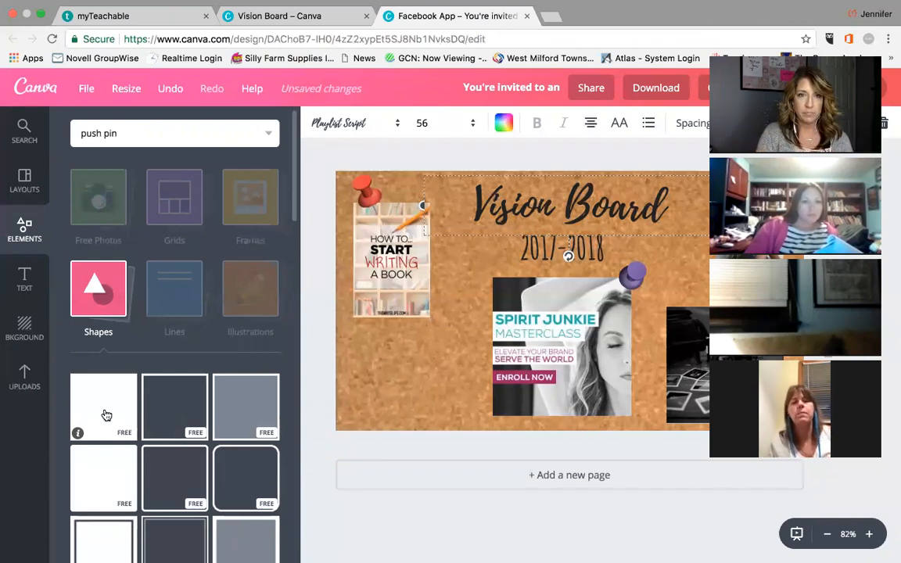
click(106, 415)
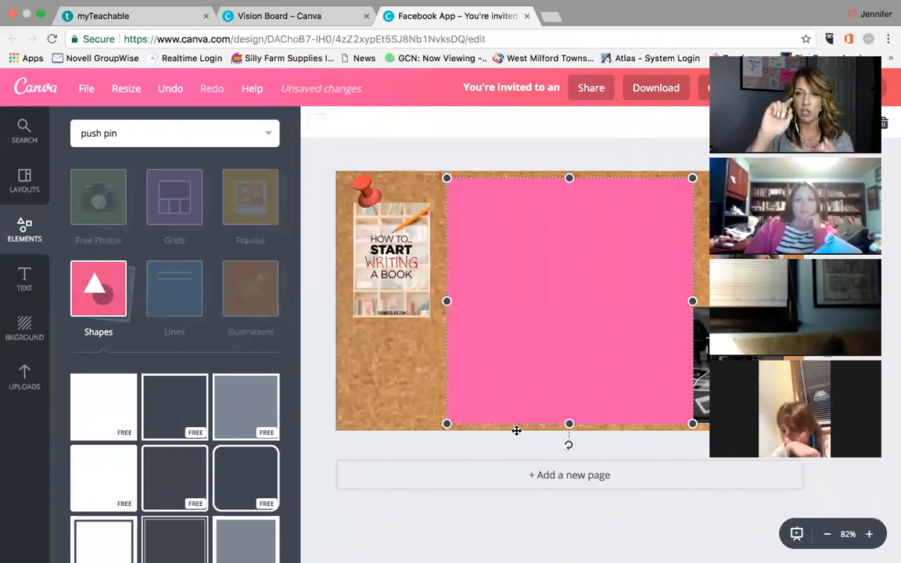
drag(570, 424, 558, 364)
drag(569, 366, 567, 225)
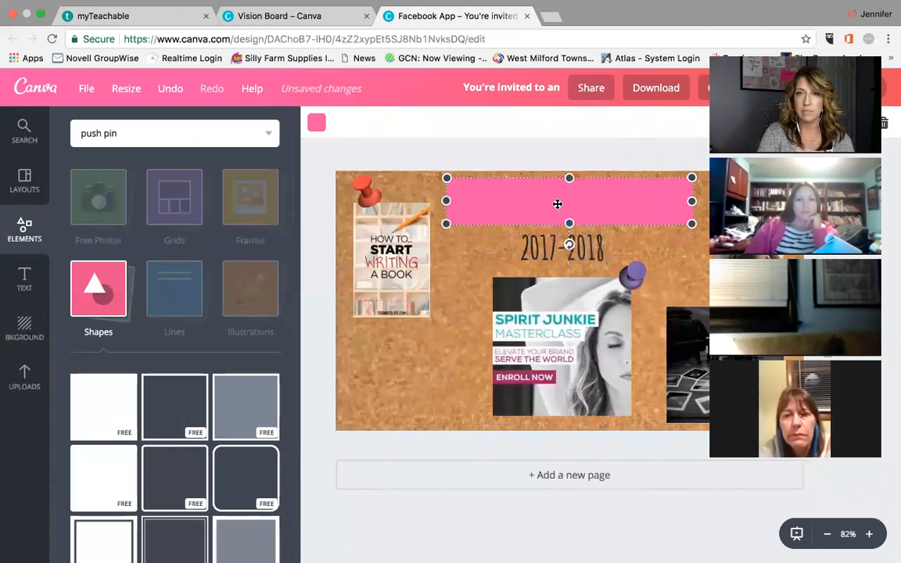
drag(621, 196, 479, 288)
drag(435, 311, 404, 320)
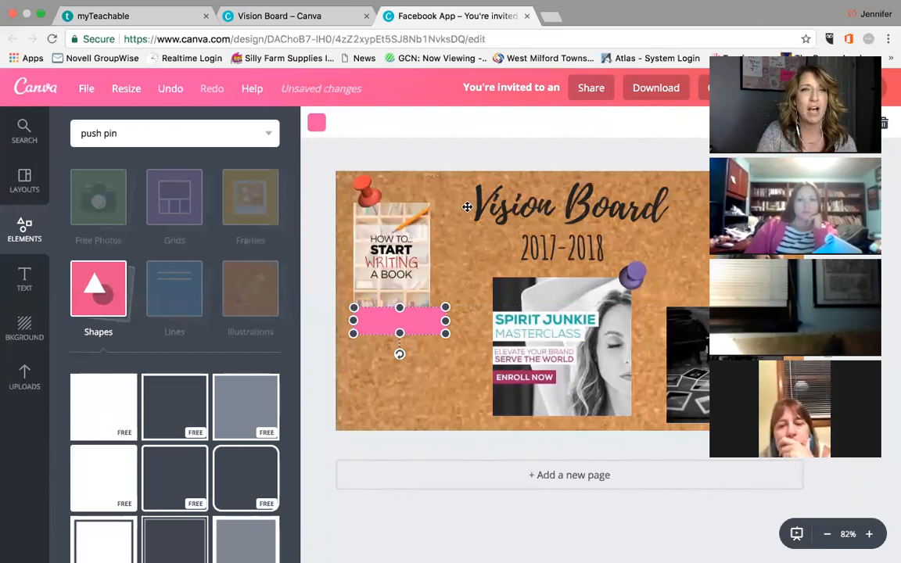
Step: Leave full-screen view, try a slight rotation of the camera picture, turn it back straight and restore full-screen view
click(41, 16)
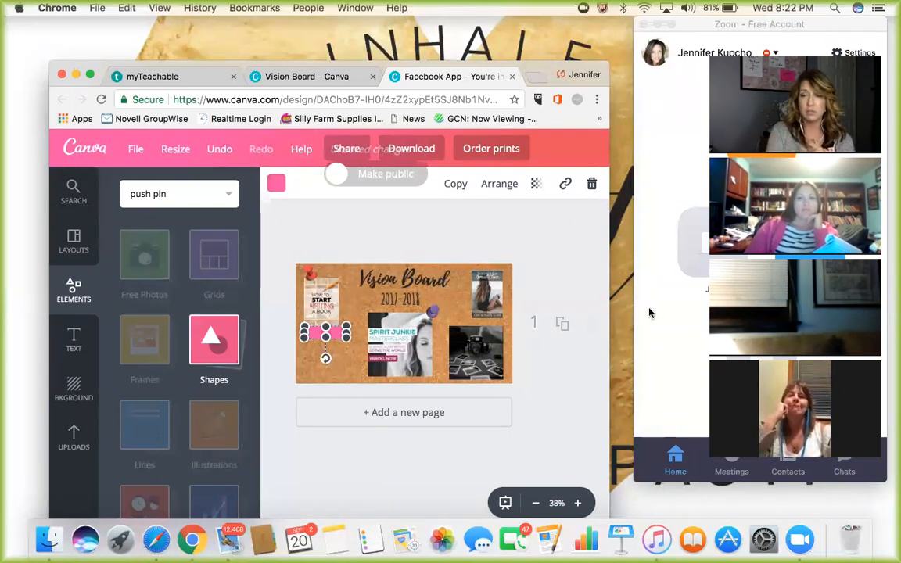
click(671, 380)
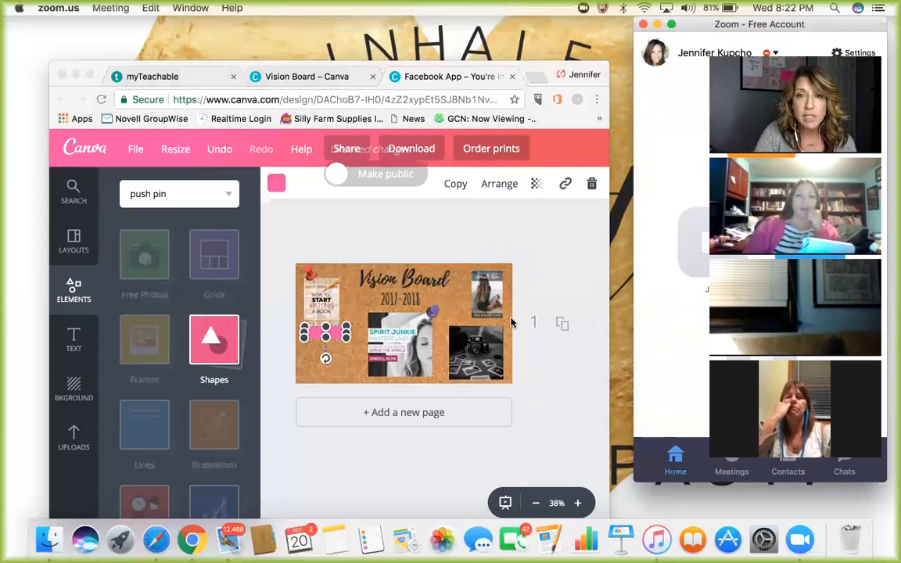
click(471, 354)
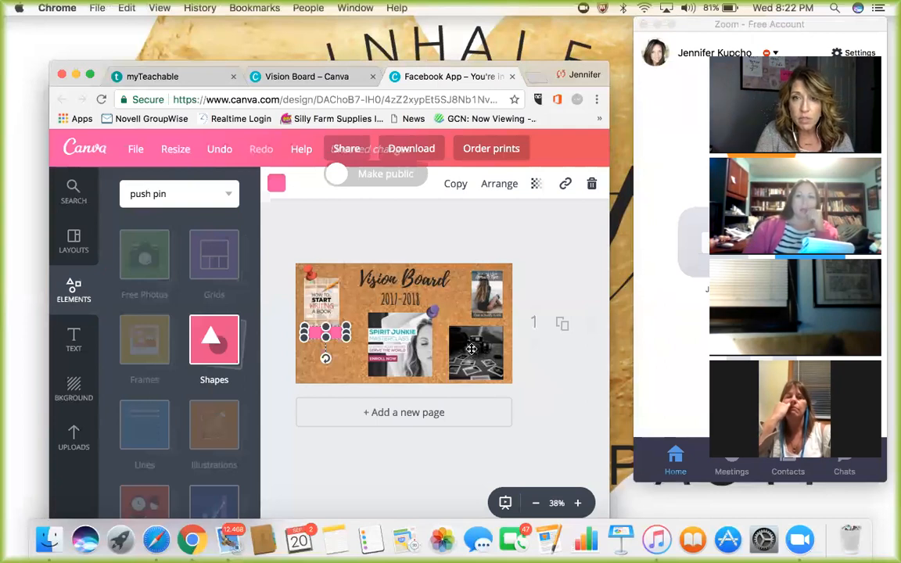
click(471, 349)
mouse_move(476, 401)
mouse_down()
mouse_move(496, 395)
mouse_move(513, 349)
mouse_move(509, 391)
mouse_move(482, 402)
mouse_up()
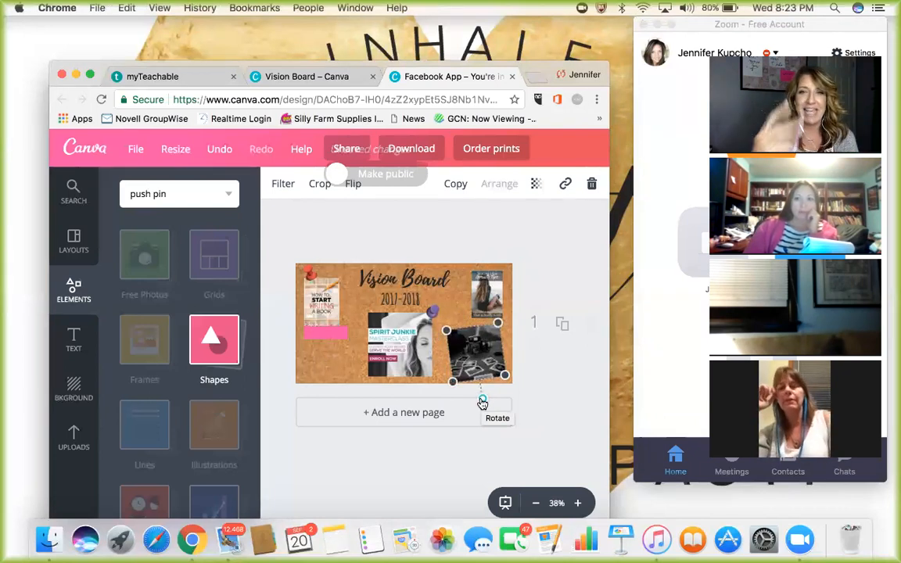
mouse_move(483, 402)
mouse_down()
mouse_move(466, 409)
mouse_move(475, 403)
mouse_move(480, 411)
mouse_move(477, 399)
mouse_move(477, 408)
mouse_up()
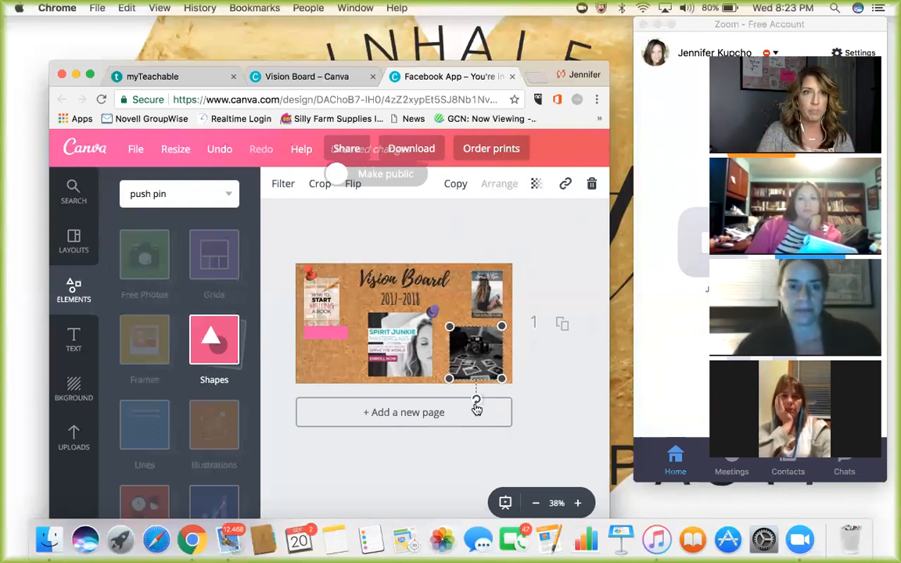
click(89, 75)
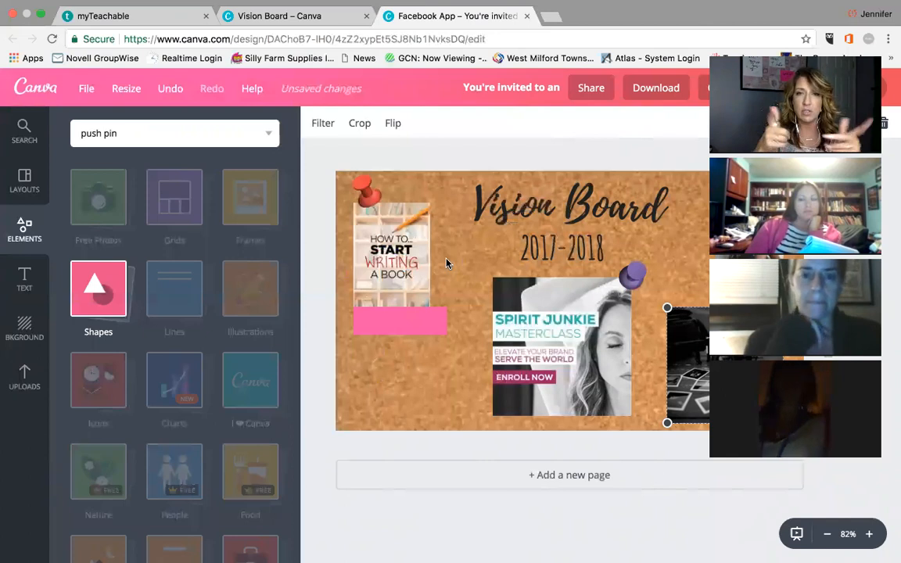
Step: Shift the pink rectangle slightly left under the "How to... Start Writing a Book" picture and recolor it white
drag(406, 326, 401, 324)
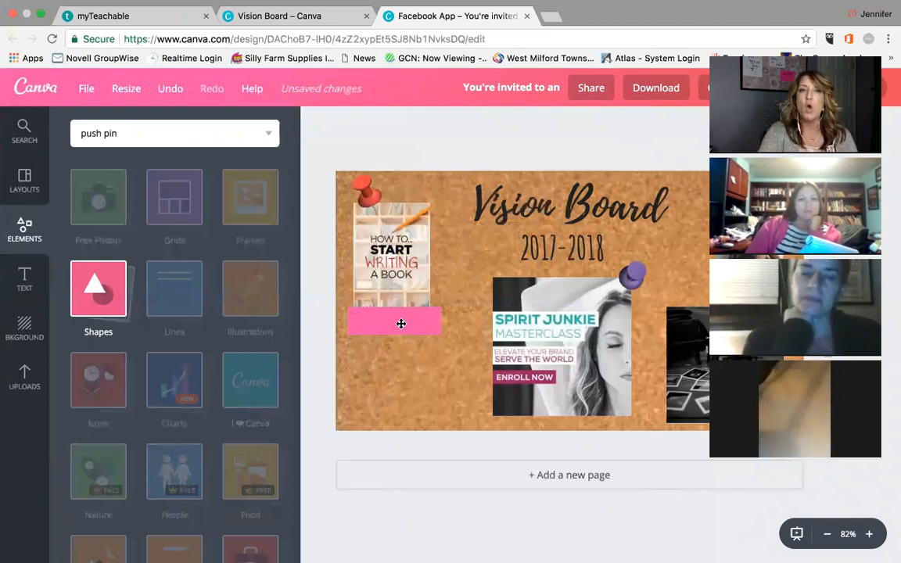
click(401, 324)
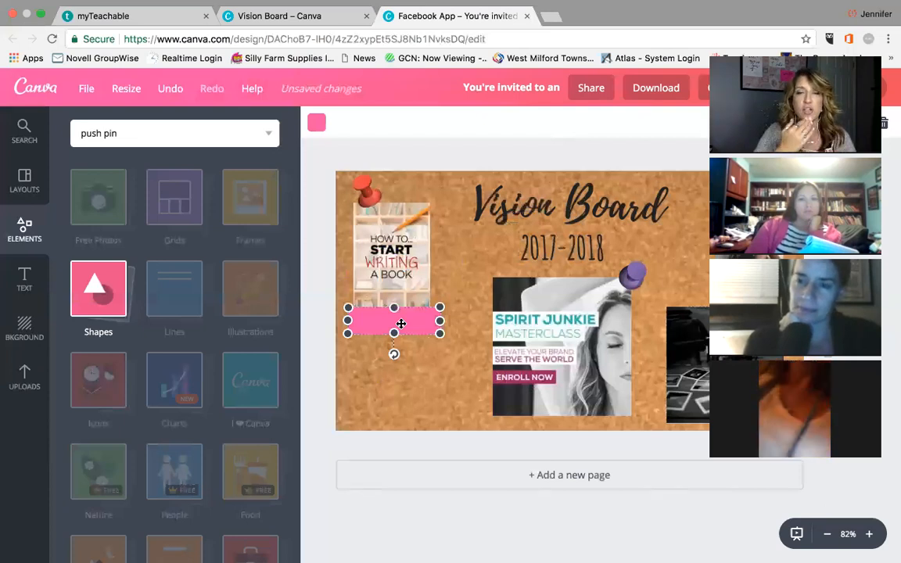
click(317, 124)
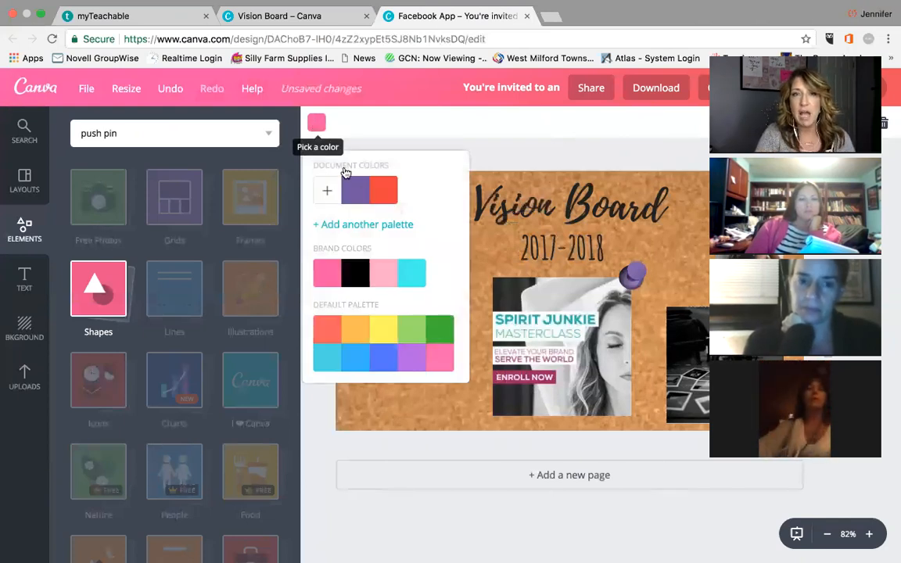
click(329, 192)
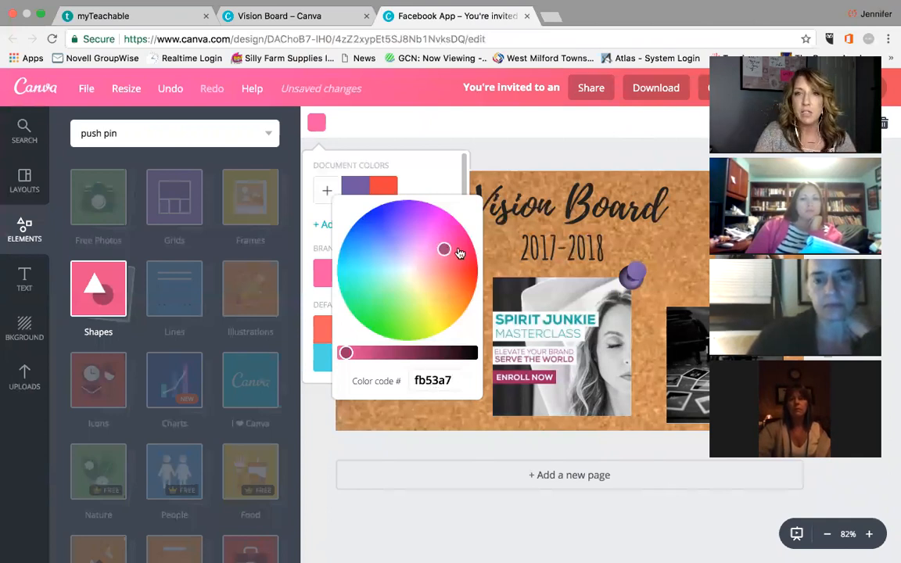
click(445, 183)
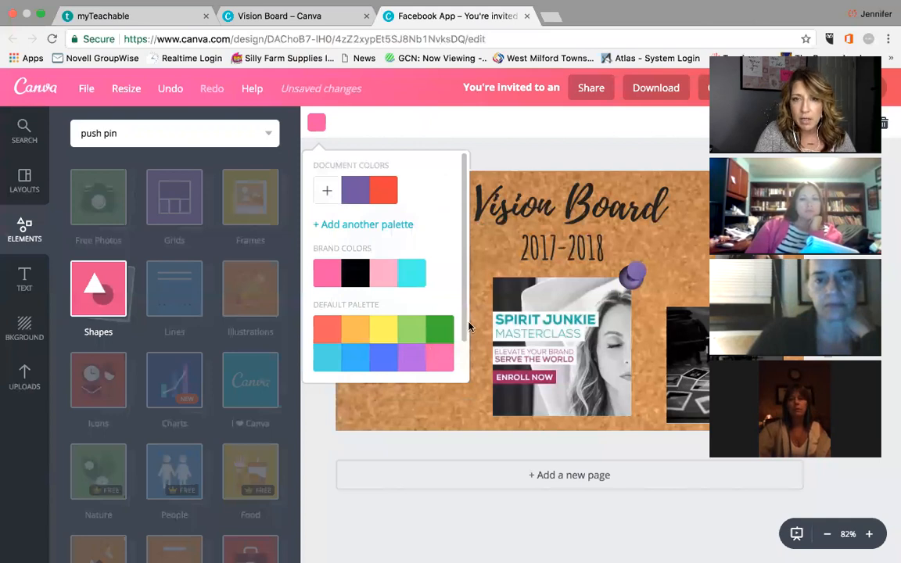
scroll(457, 364, down, 1)
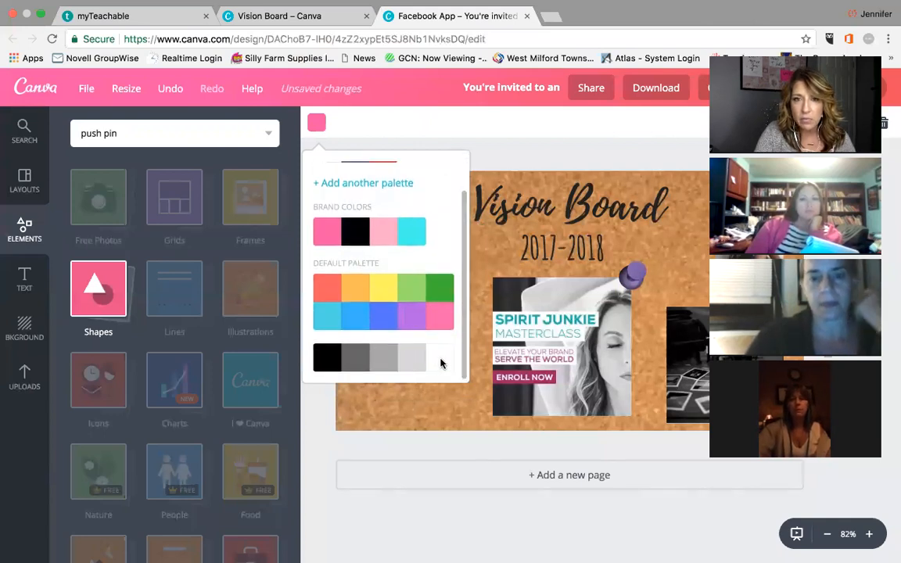
click(433, 402)
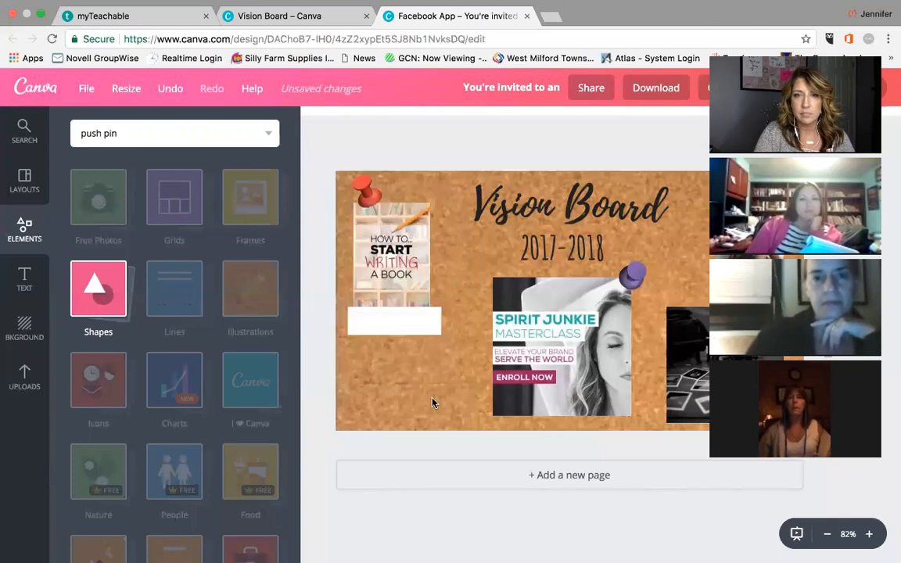
Step: Shrink the white rectangle to roughly the book picture's width and place a duplicate of it near the board's upper-right corner
click(411, 324)
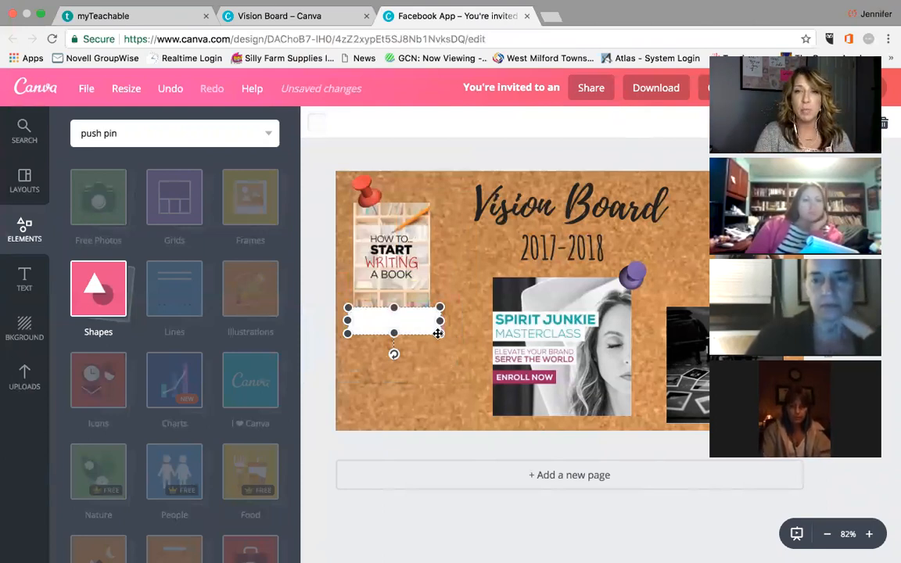
drag(440, 334, 430, 331)
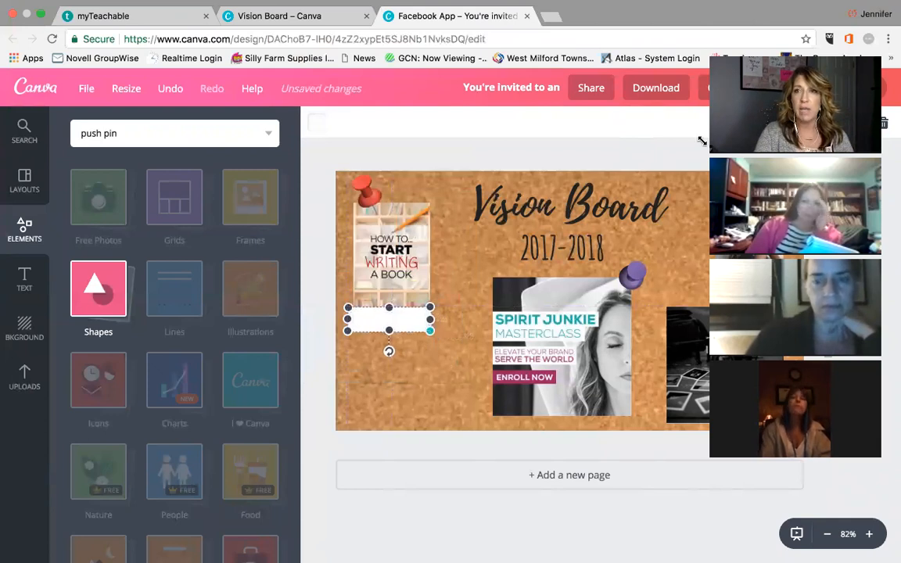
key(super+d)
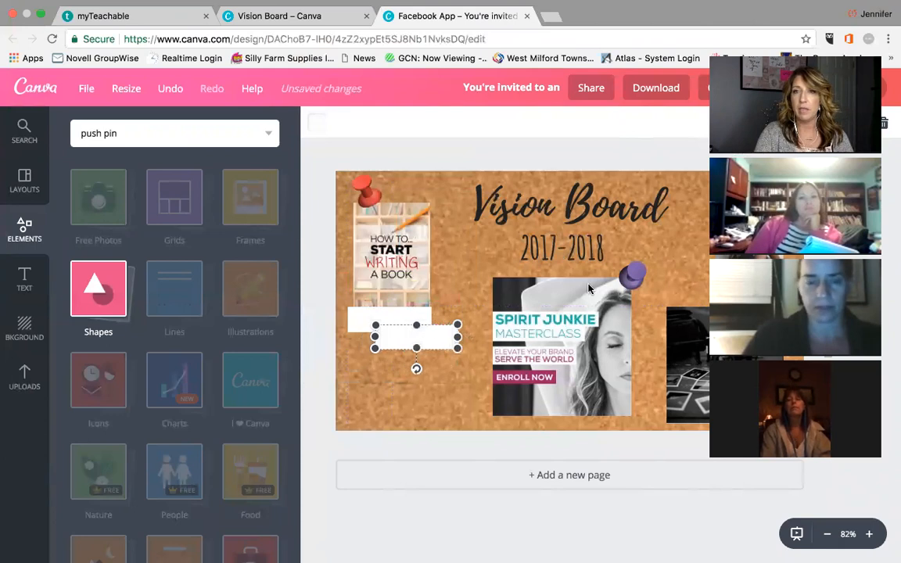
drag(409, 337, 592, 282)
drag(638, 255, 790, 168)
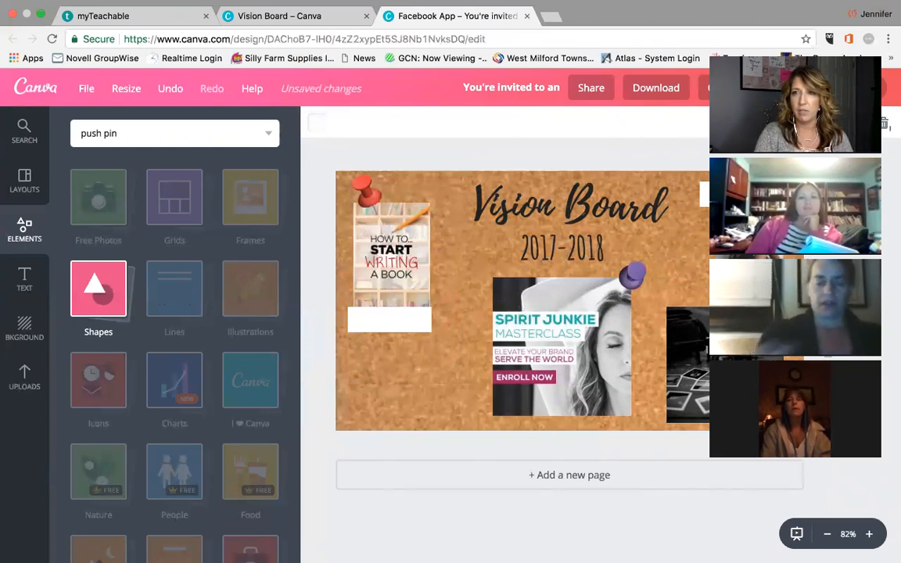
click(586, 275)
Step: Duplicate the white rectangle onto the "Spirit Junkie" picture's lower edge, stretch it to the picture's width, and place a wide copy over the camera picture's upper edge
click(401, 318)
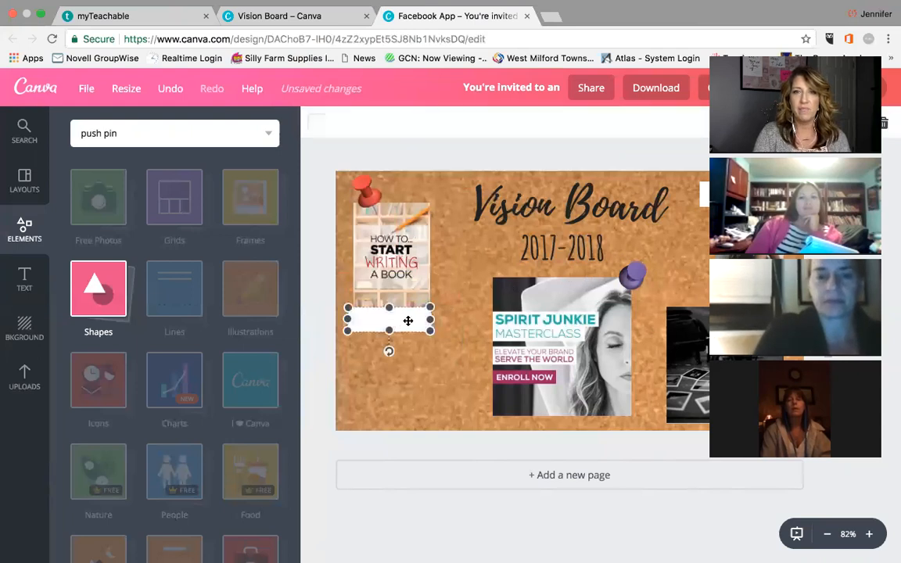
key(super+d)
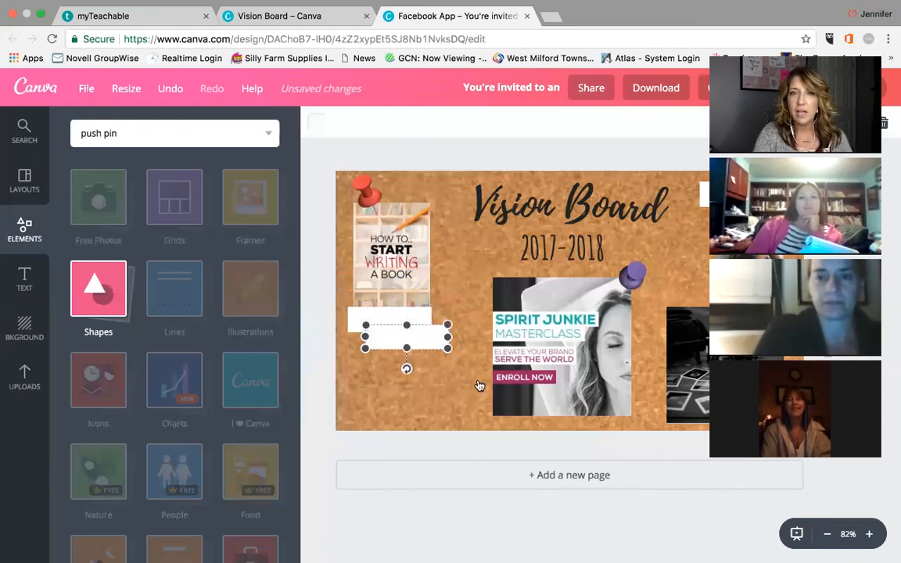
drag(420, 336, 546, 404)
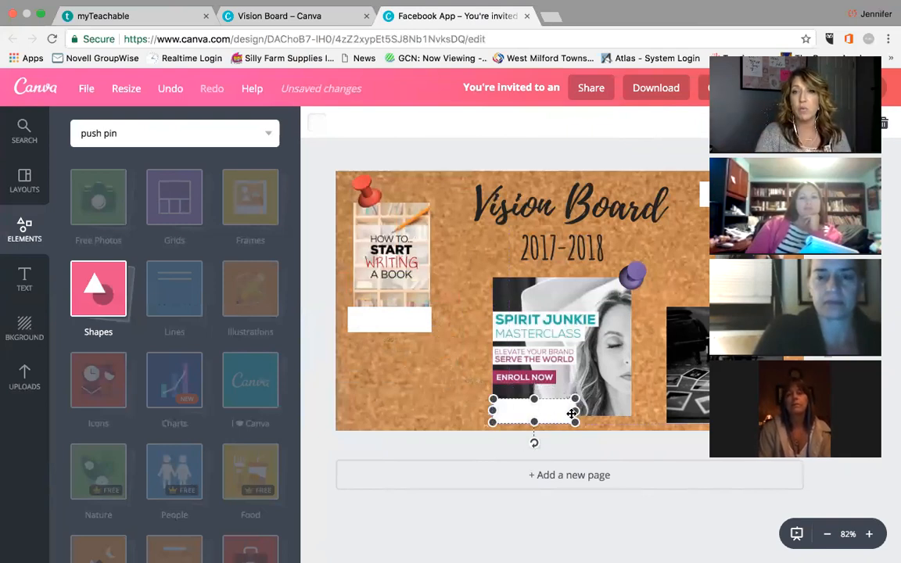
drag(575, 411, 633, 413)
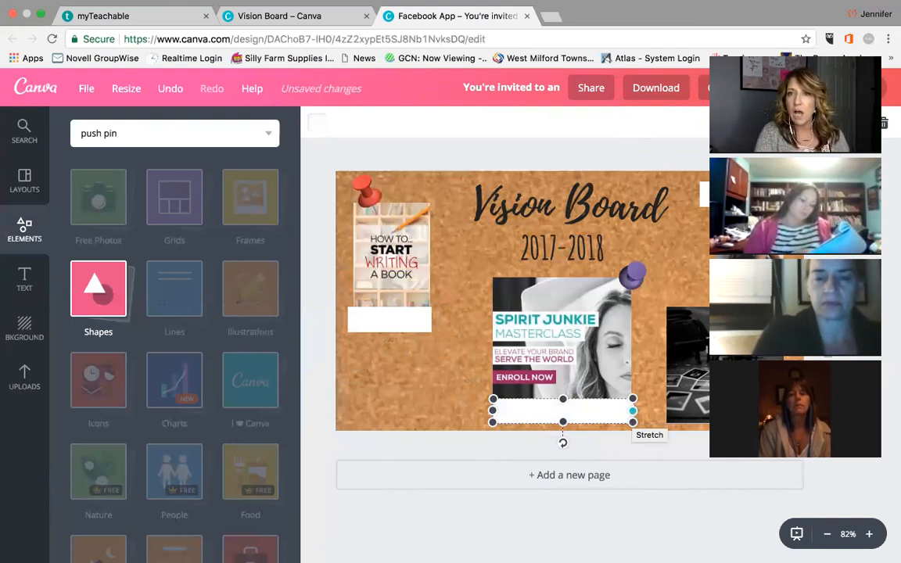
drag(585, 407, 753, 295)
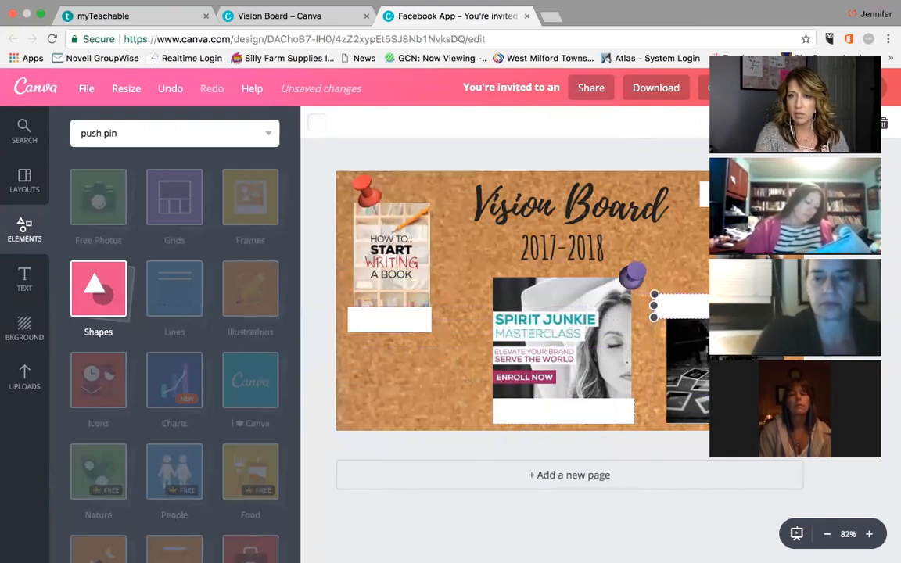
drag(754, 295, 767, 295)
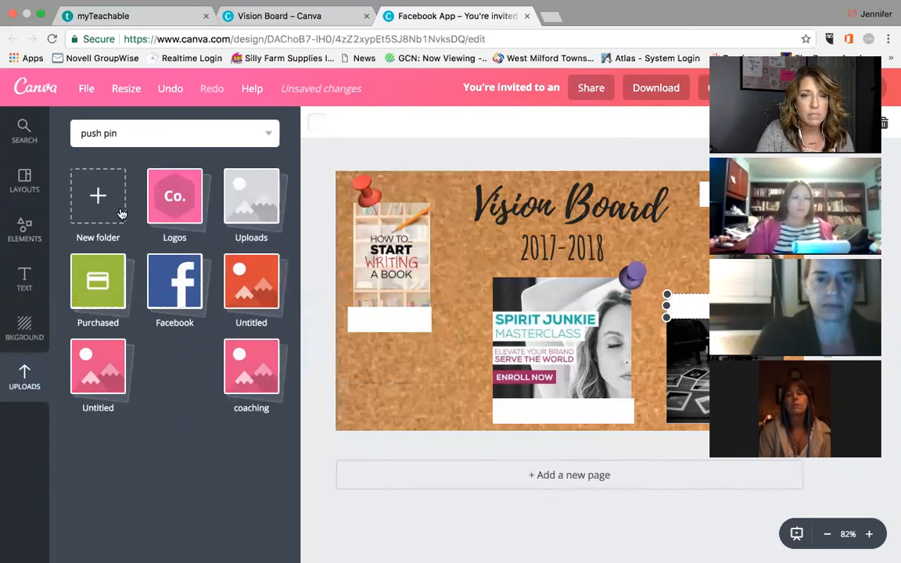
Step: Add the uploaded bedroom picture to the board, shrink it and place it in the lower-left corner below the book picture's white rectangle
key(Return)
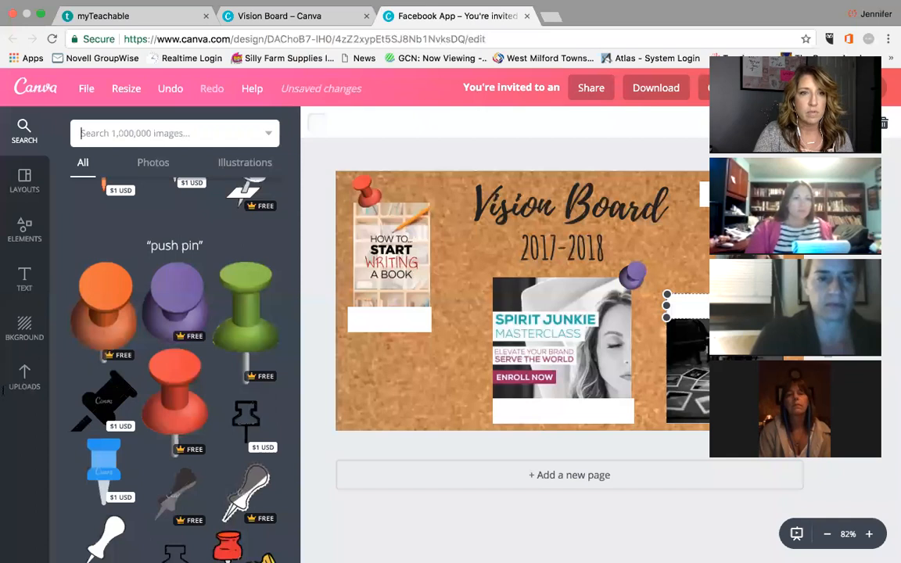
click(24, 377)
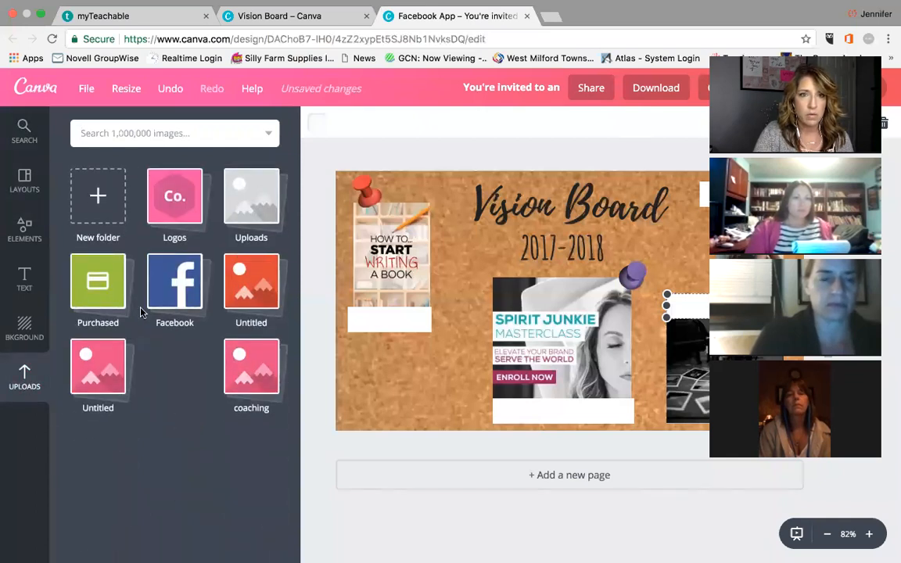
click(249, 209)
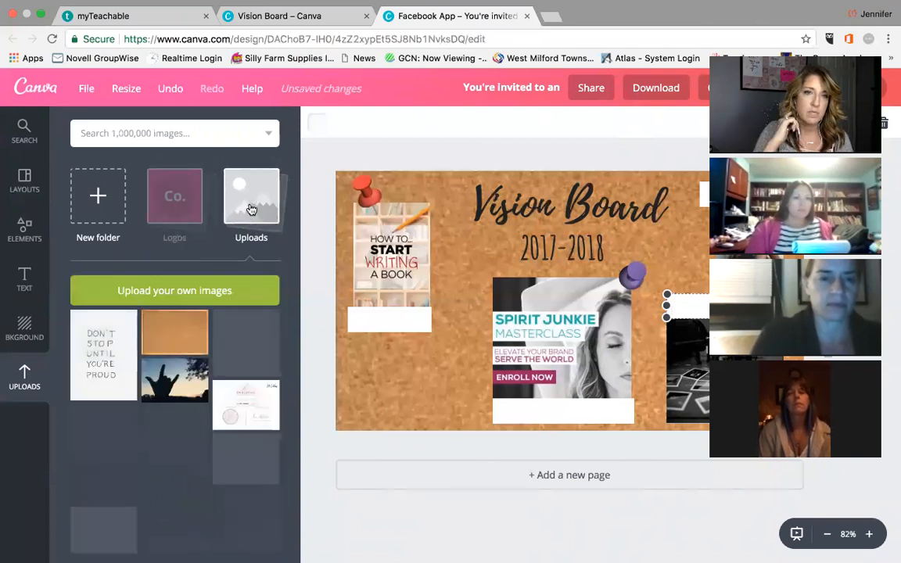
scroll(239, 251, down, 10)
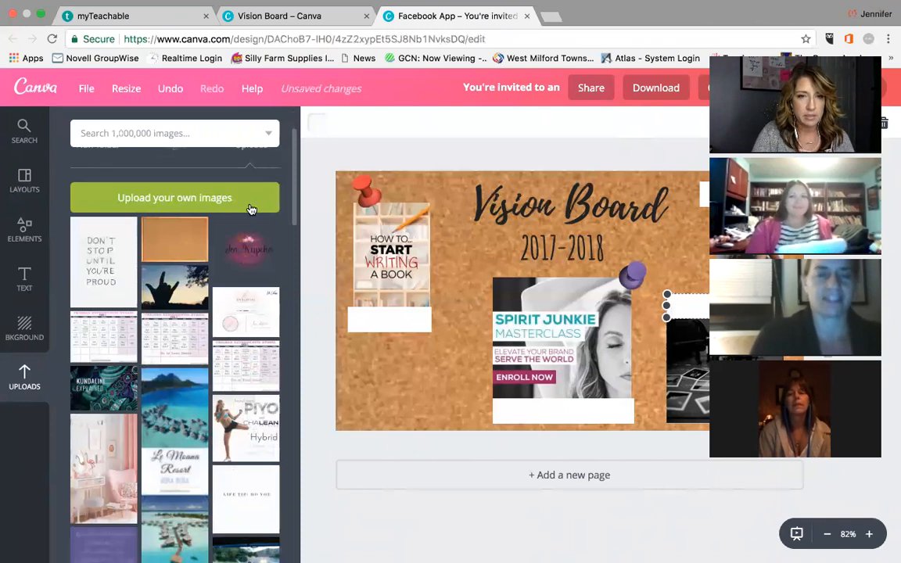
scroll(226, 304, down, 2)
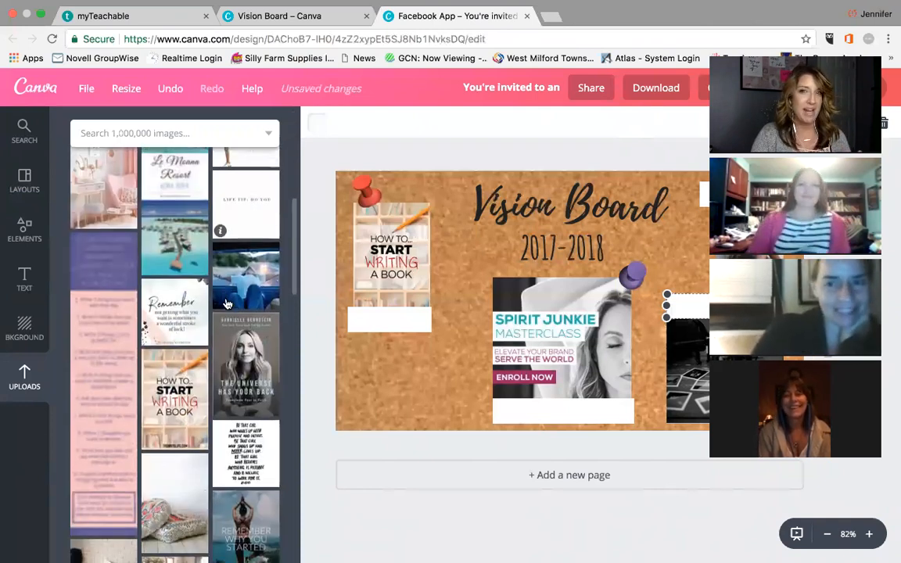
scroll(226, 304, down, 4)
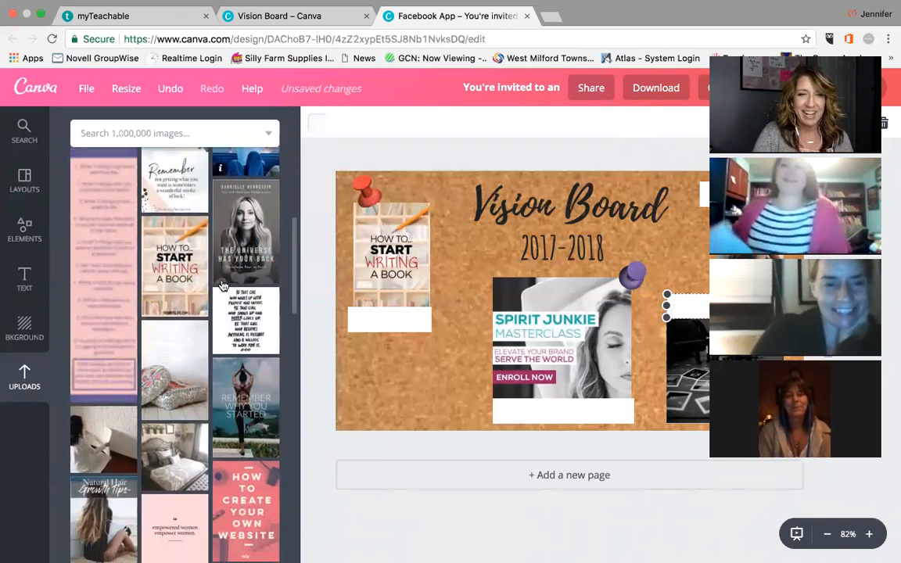
drag(169, 398, 424, 363)
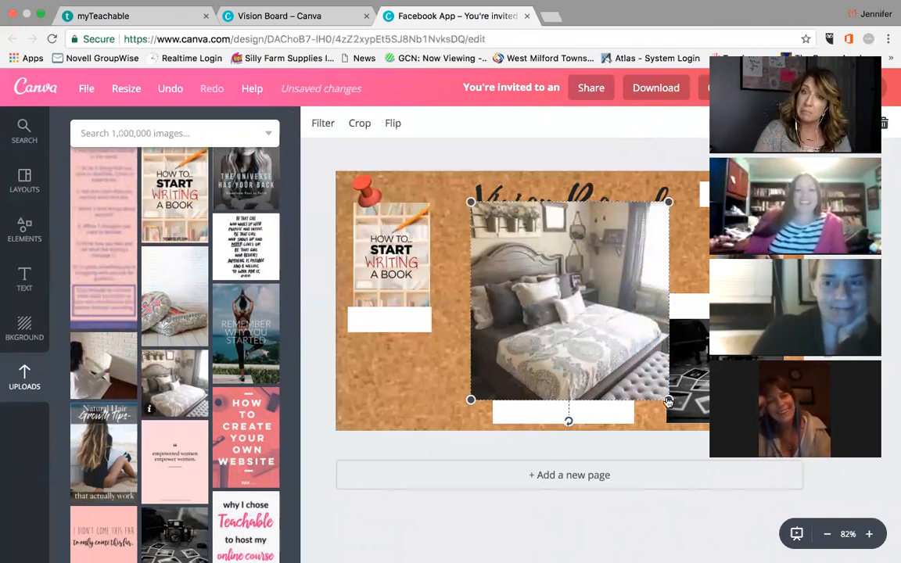
drag(651, 398, 594, 331)
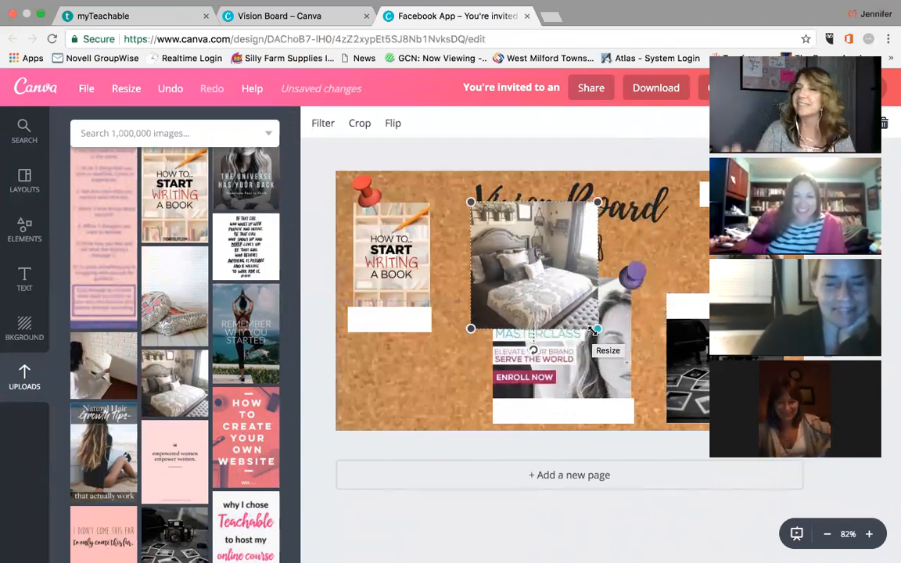
drag(591, 205, 394, 389)
mouse_move(451, 329)
mouse_down()
mouse_move(433, 341)
mouse_move(439, 340)
mouse_up()
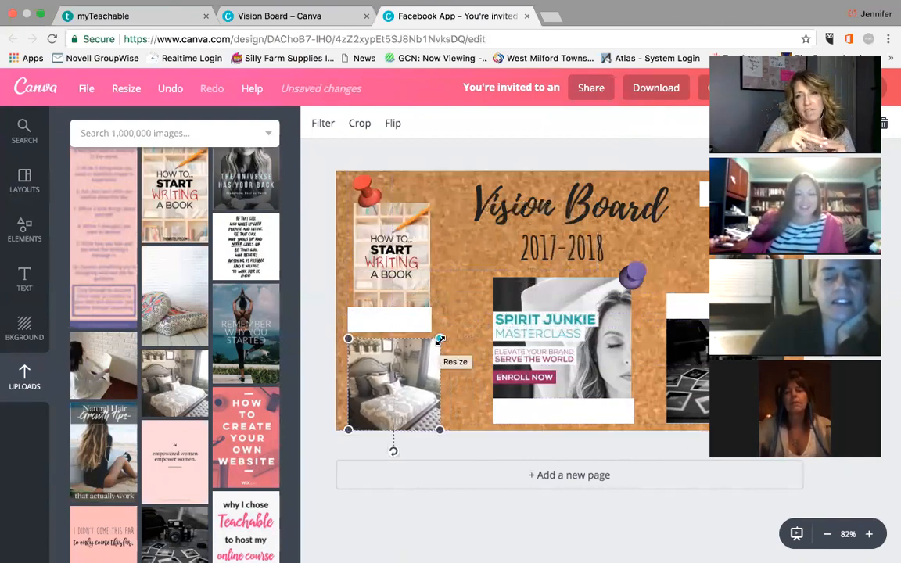
Step: Look through the uploaded images for more pictures and decorations for the vision board
scroll(246, 399, down, 15)
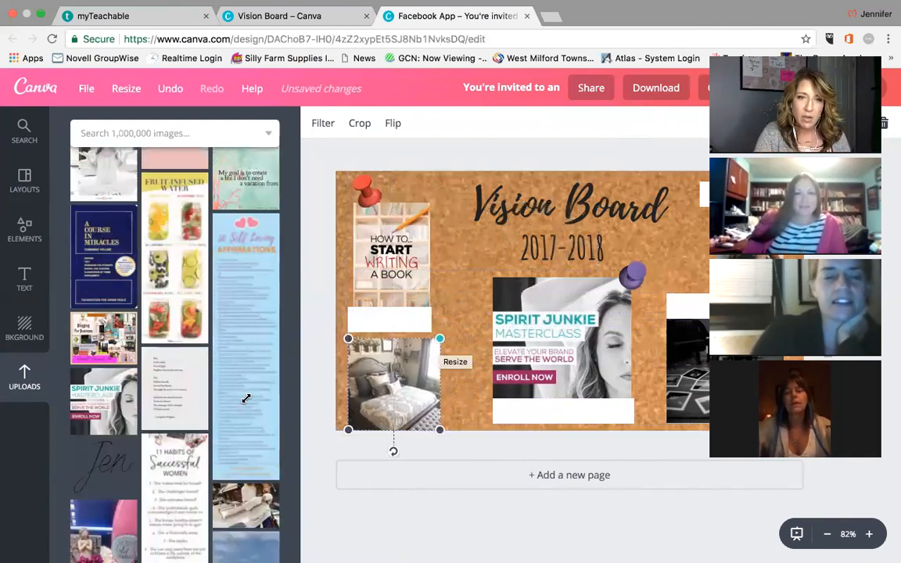
scroll(247, 400, down, 15)
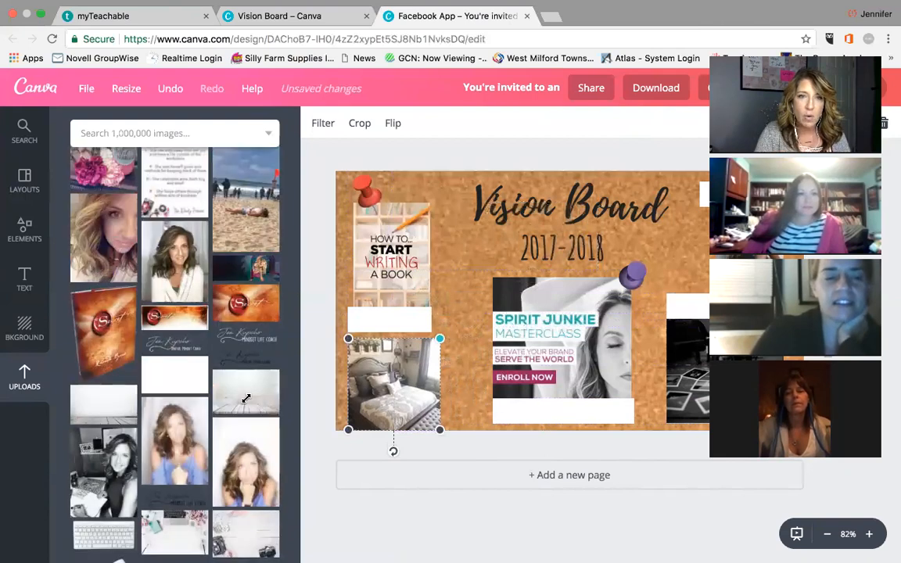
scroll(246, 399, down, 15)
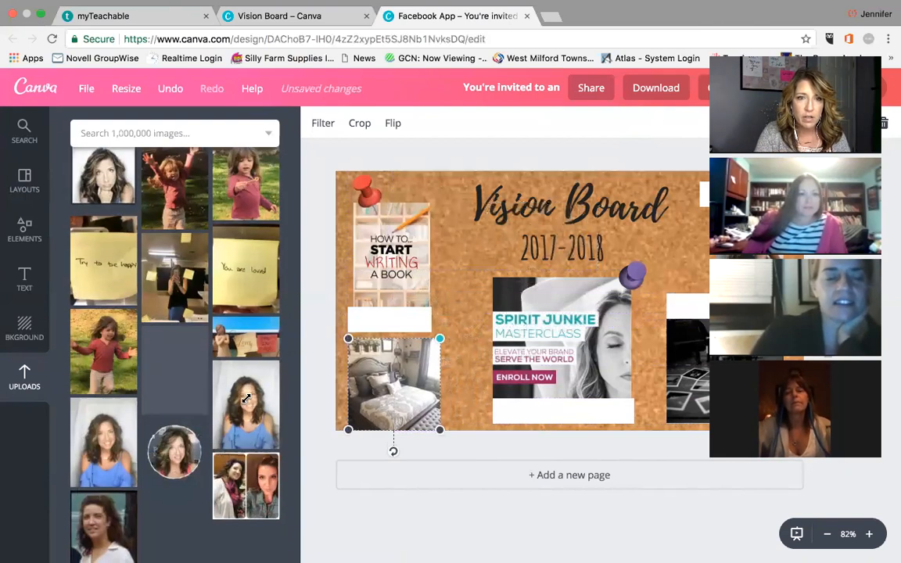
scroll(247, 399, down, 15)
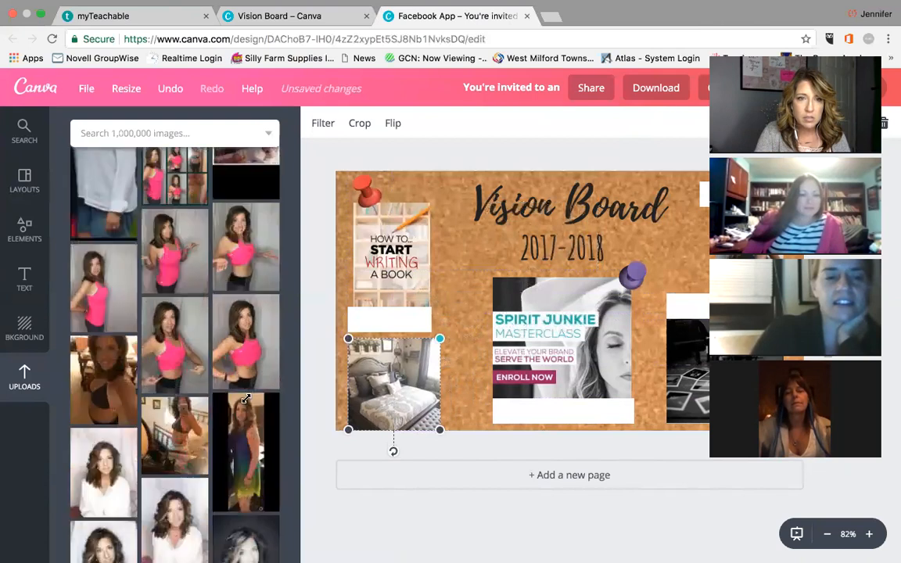
scroll(246, 399, down, 15)
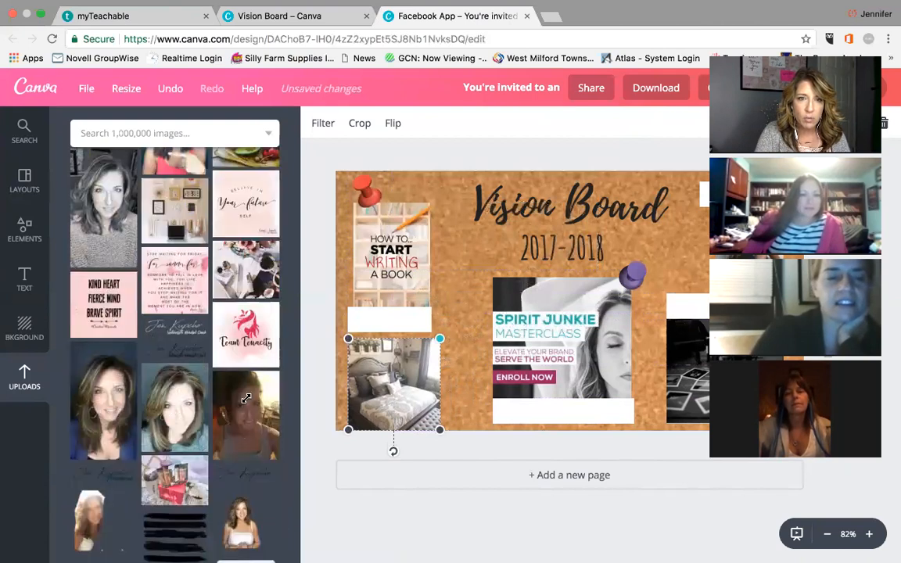
scroll(246, 399, down, 15)
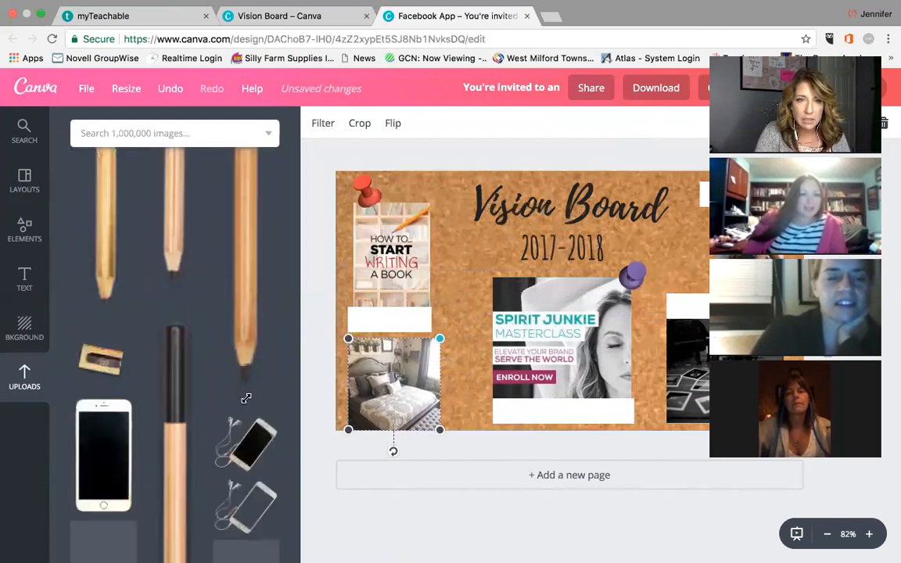
scroll(246, 399, down, 15)
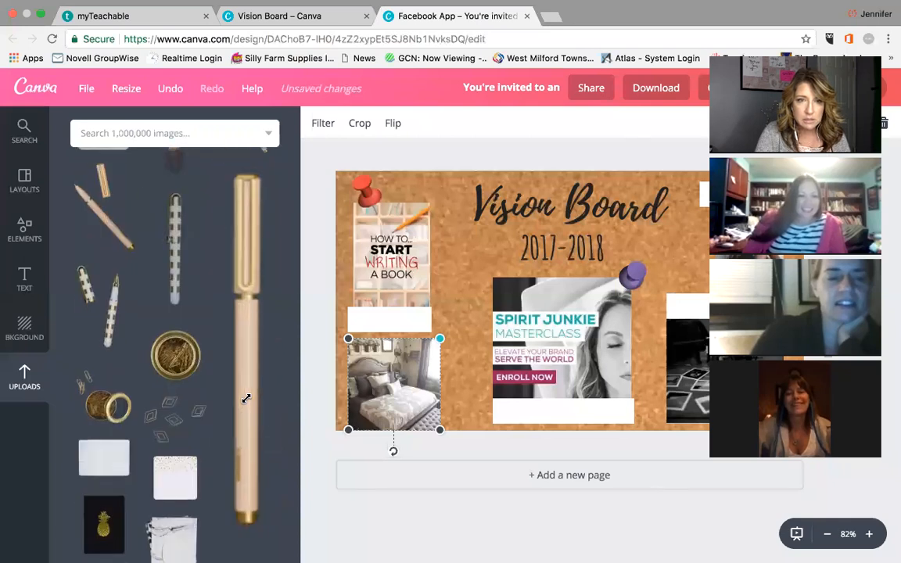
scroll(247, 399, down, 5)
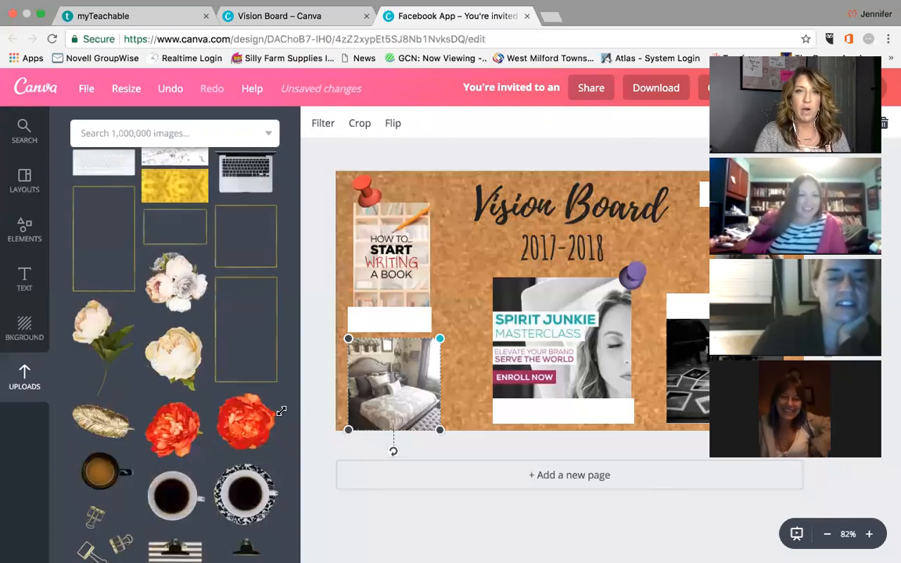
scroll(285, 405, up, 3)
scroll(286, 406, up, 2)
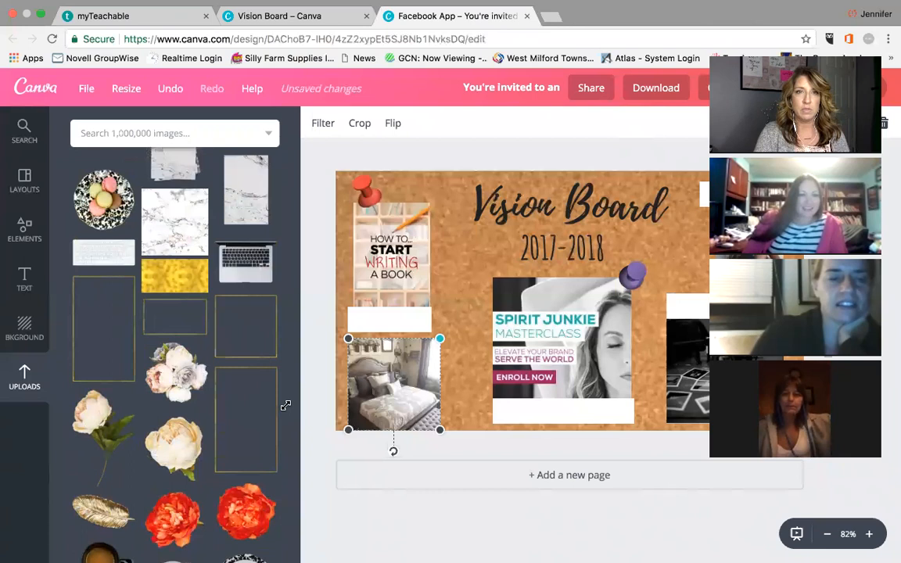
Step: Add the uploaded laptop picture, shrink it, tilt it and place it over the book picture's upper-right corner
click(240, 270)
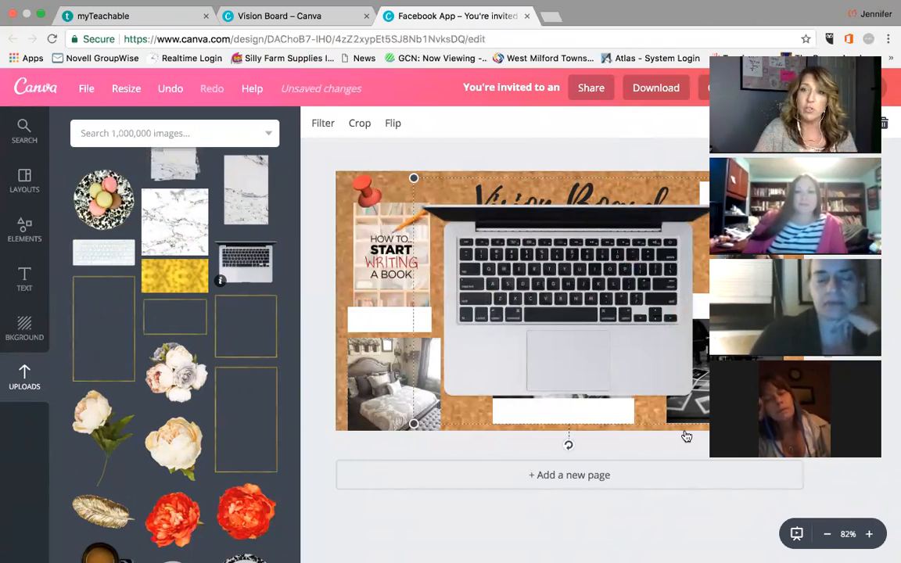
drag(686, 389, 423, 222)
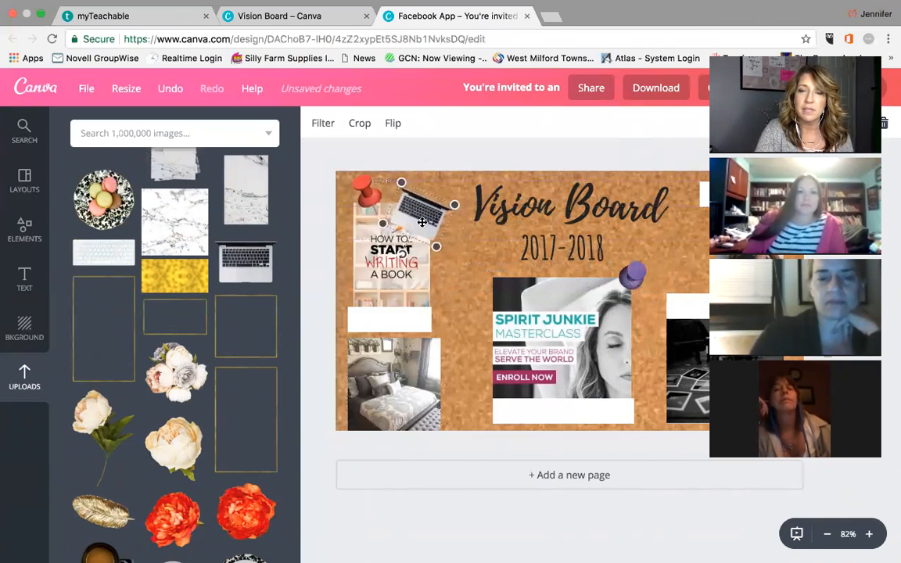
click(450, 263)
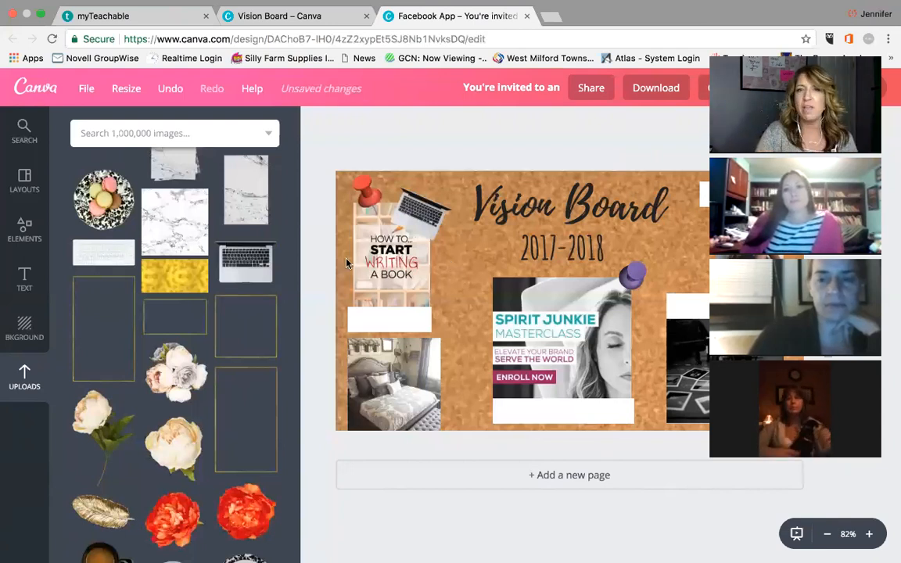
Step: Try slightly different positions for the bedroom picture below the book picture's white rectangle
click(407, 322)
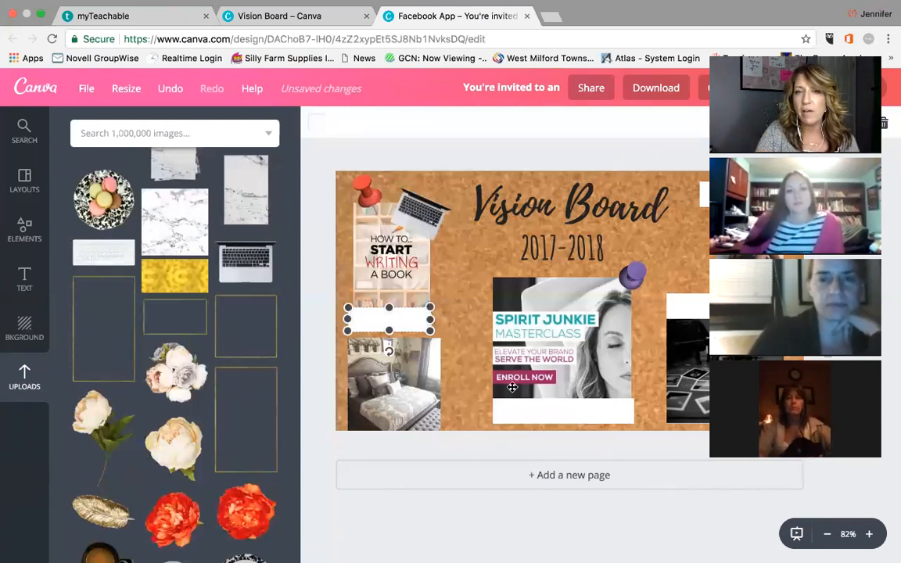
click(528, 410)
click(704, 194)
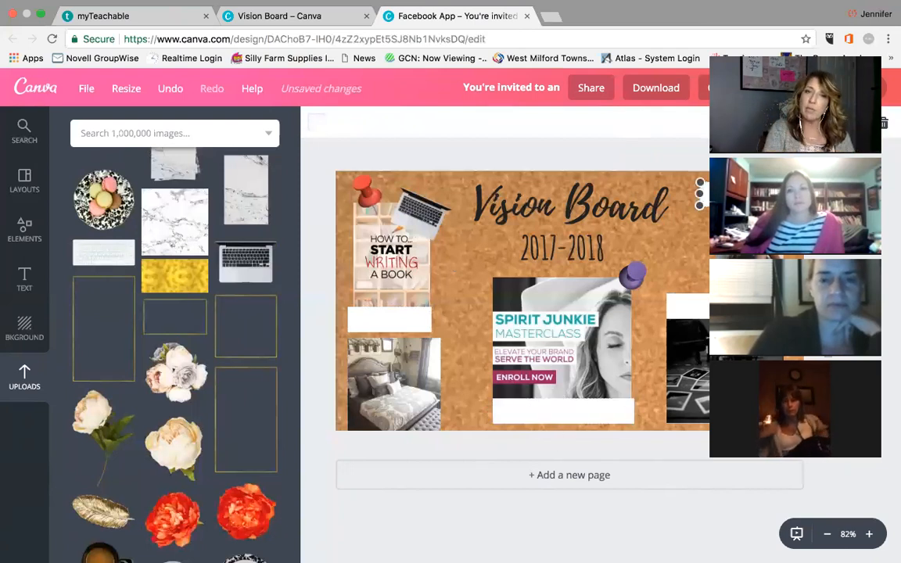
mouse_move(386, 390)
mouse_down()
mouse_move(356, 385)
mouse_move(384, 382)
mouse_up()
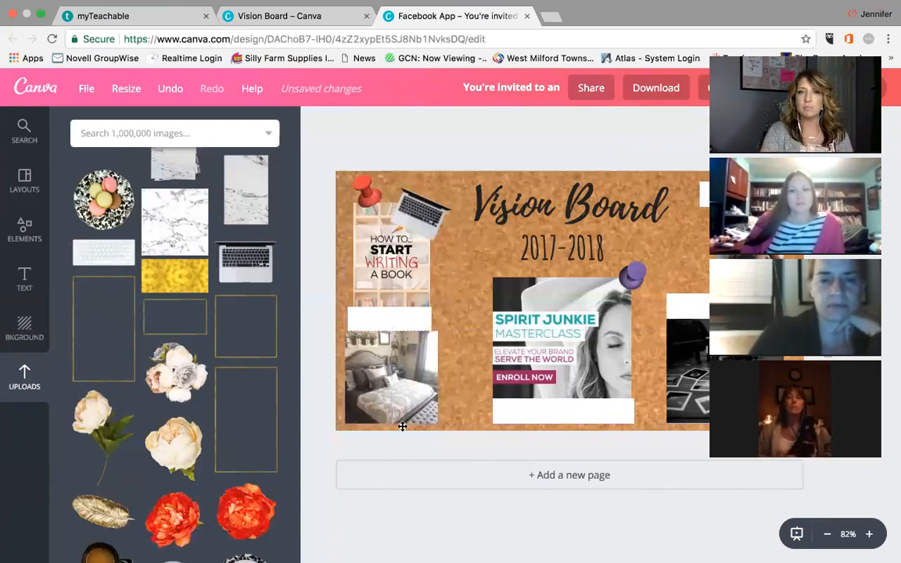
drag(404, 389, 404, 381)
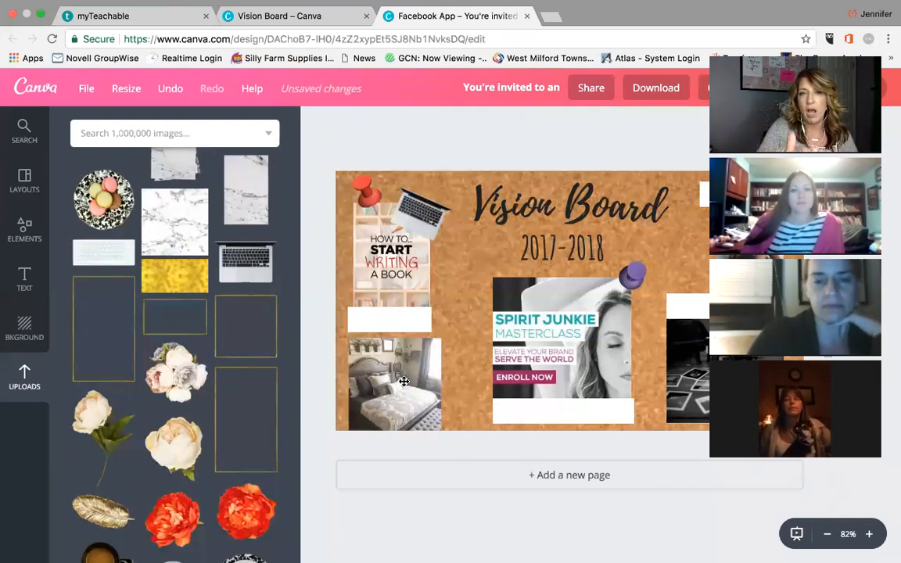
drag(401, 357, 406, 368)
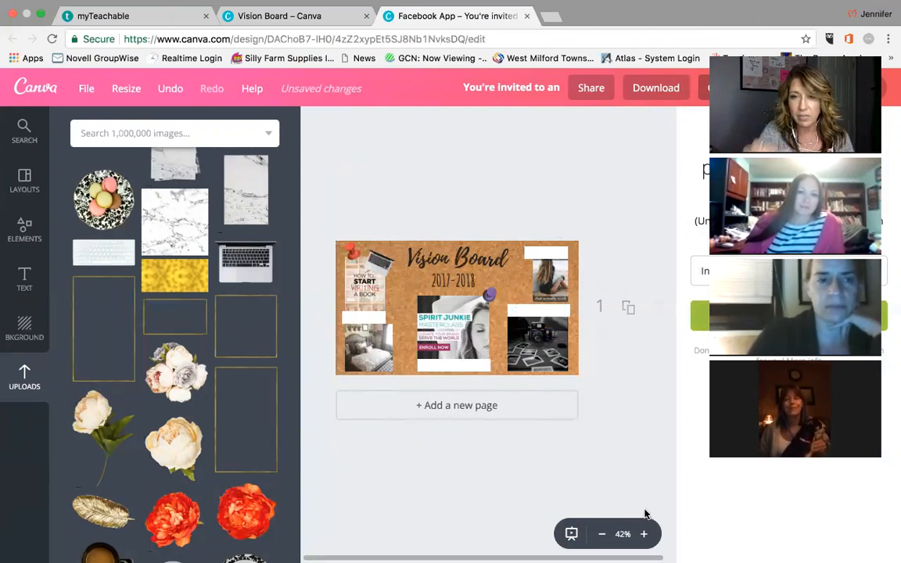
Step: Move the bedroom picture up under the white rectangle, send it behind the rectangle and shift it into line with the rectangle's left edge
click(644, 534)
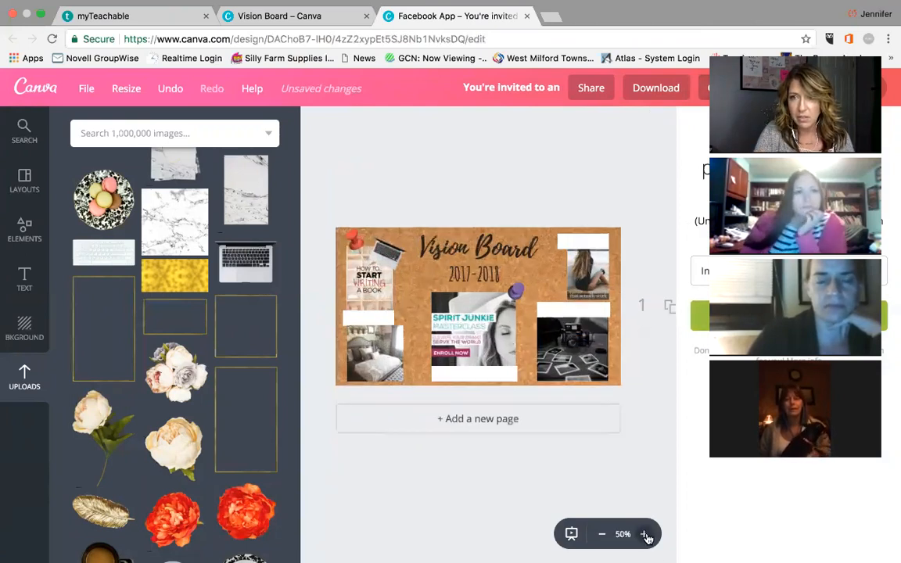
click(644, 533)
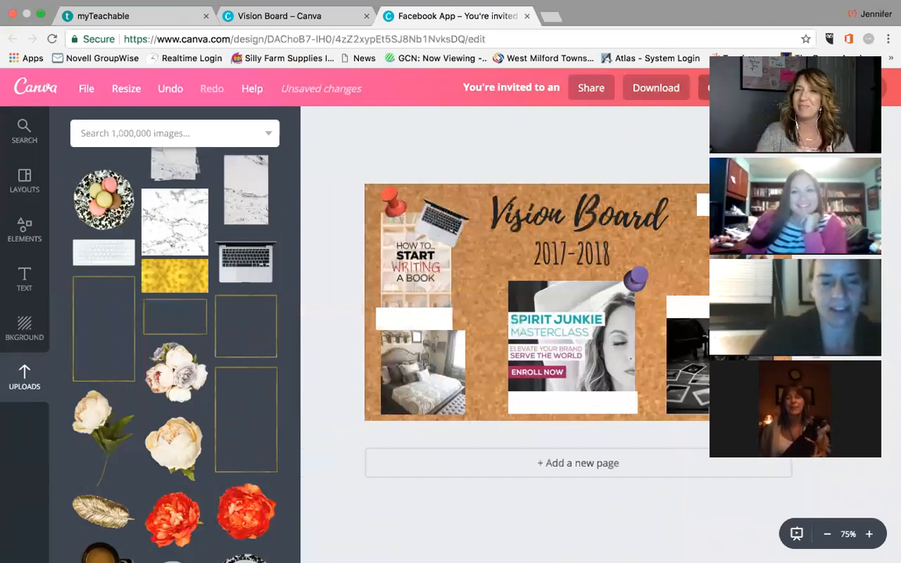
click(644, 243)
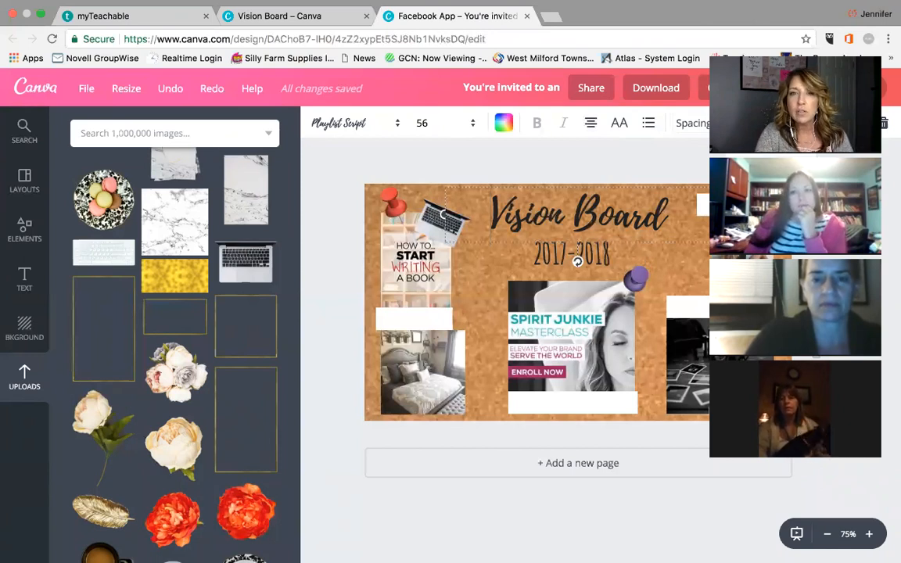
drag(435, 365, 437, 356)
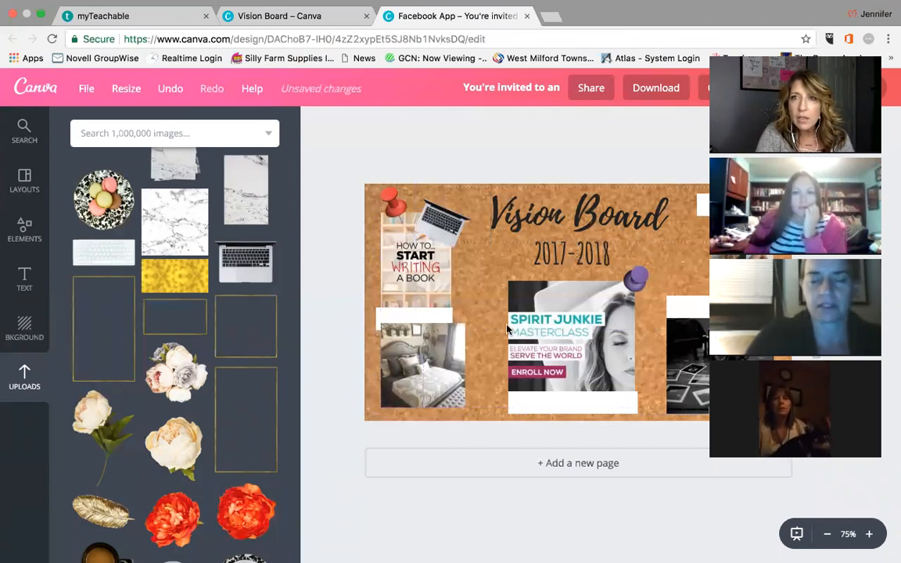
click(414, 377)
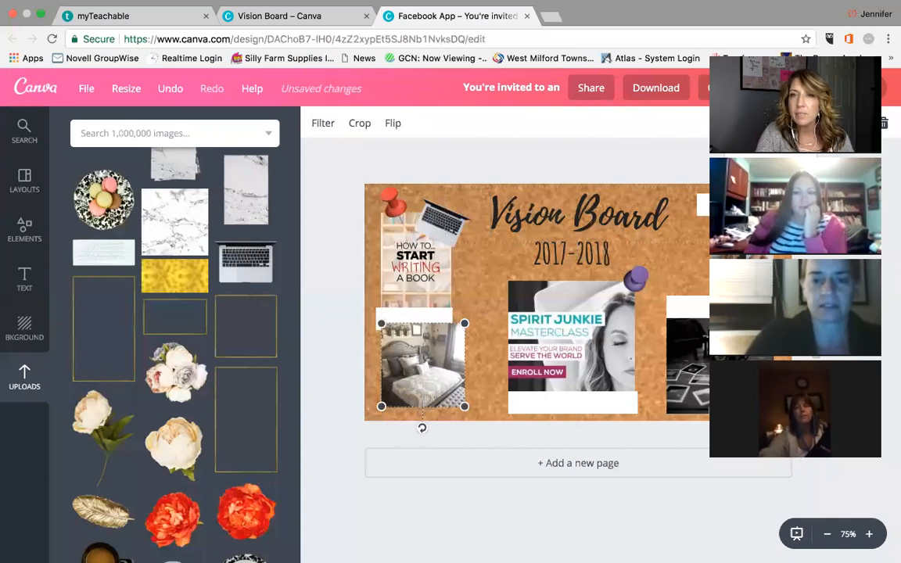
key(super+bracketleft)
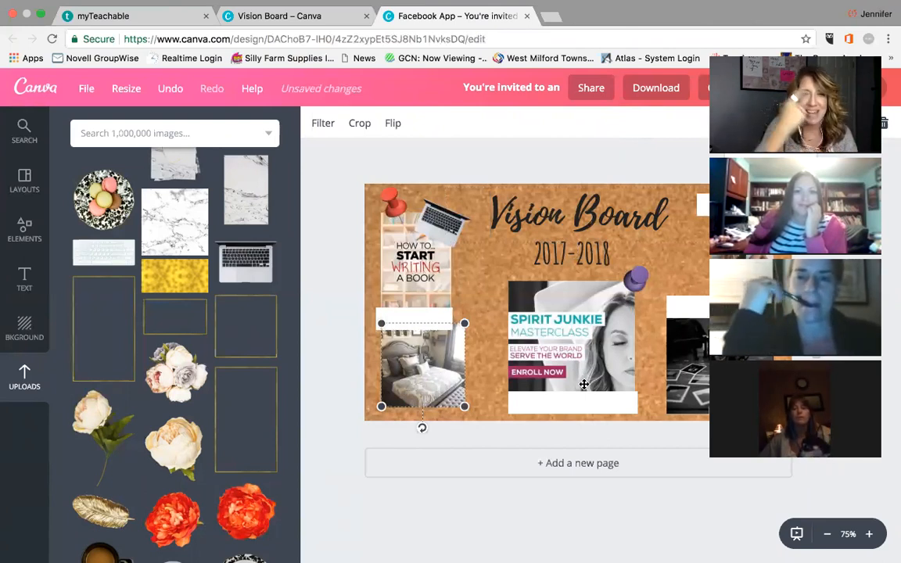
drag(430, 368, 423, 368)
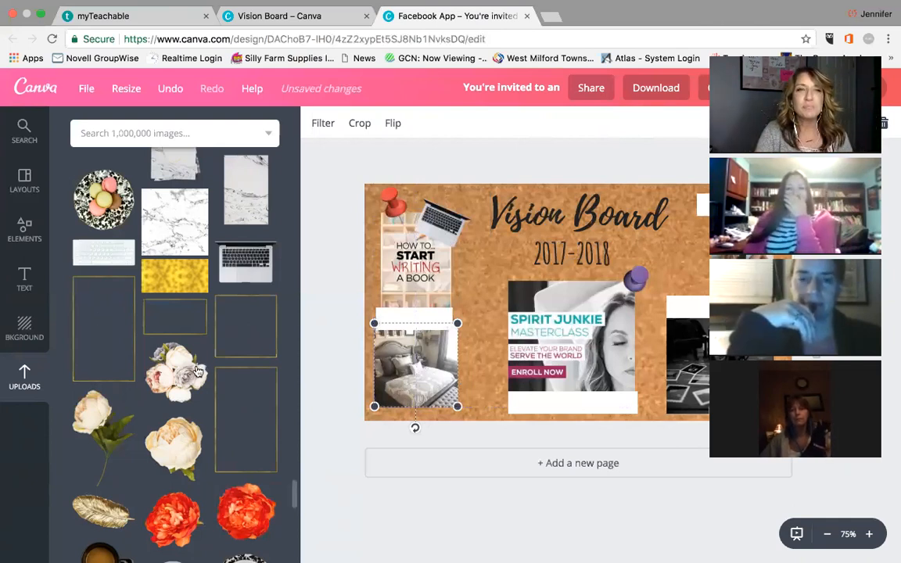
Step: Add a body text box to the board and move it onto the white rectangle above the bedroom picture
click(25, 278)
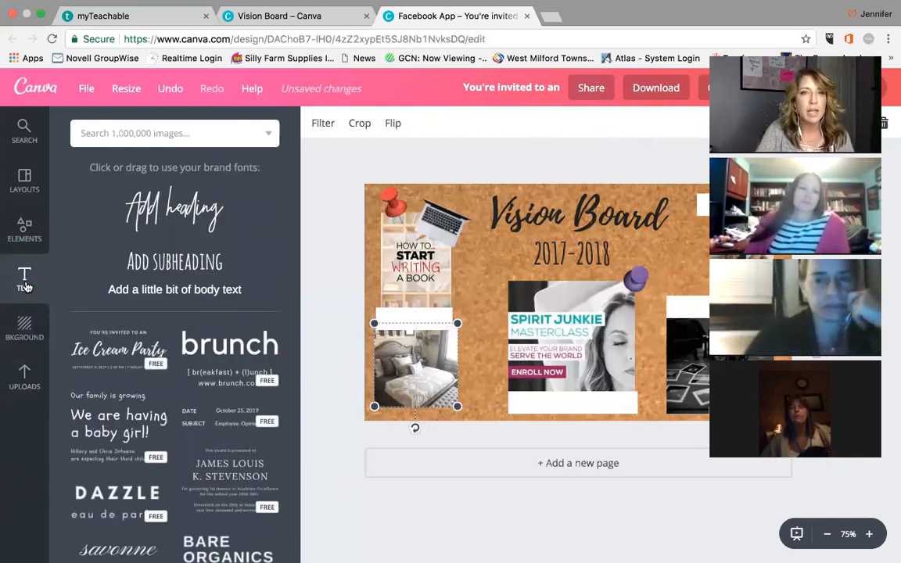
click(193, 291)
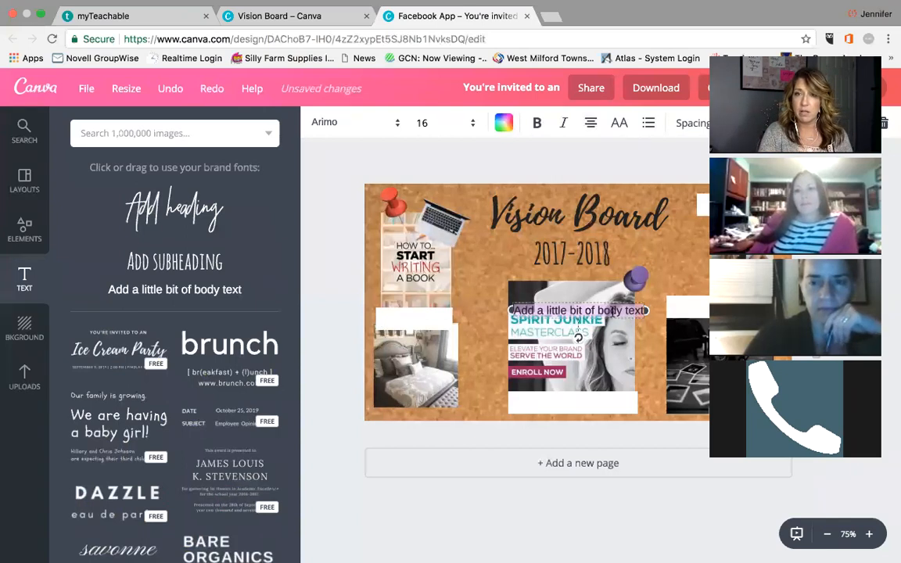
click(627, 311)
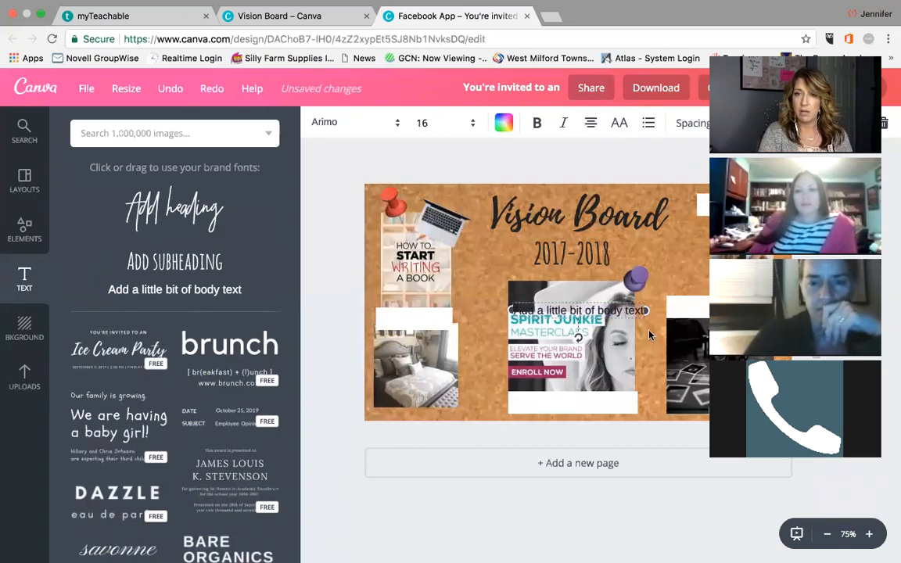
drag(592, 312, 484, 319)
Step: Replace the placeholder text with "Decorate" and narrow the text box to fit the white rectangle
click(500, 320)
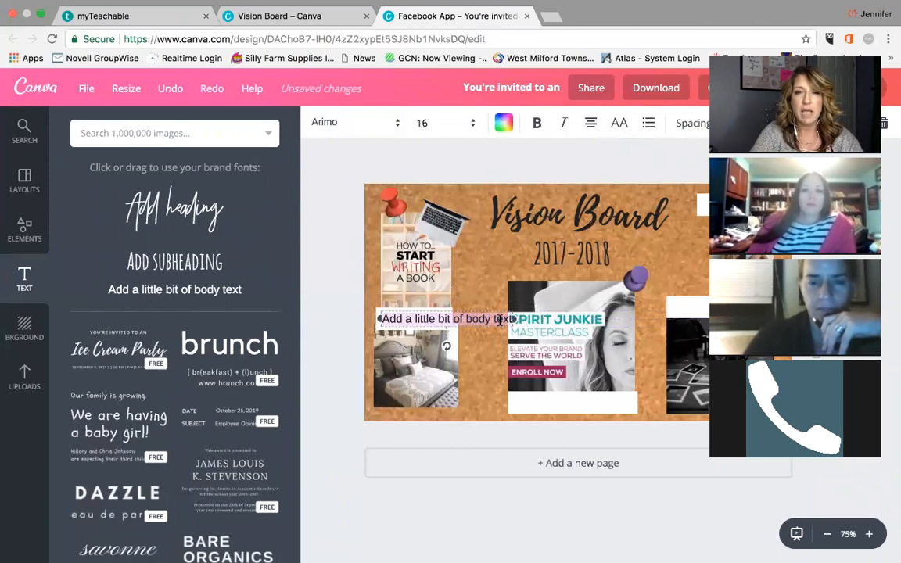
text(De)
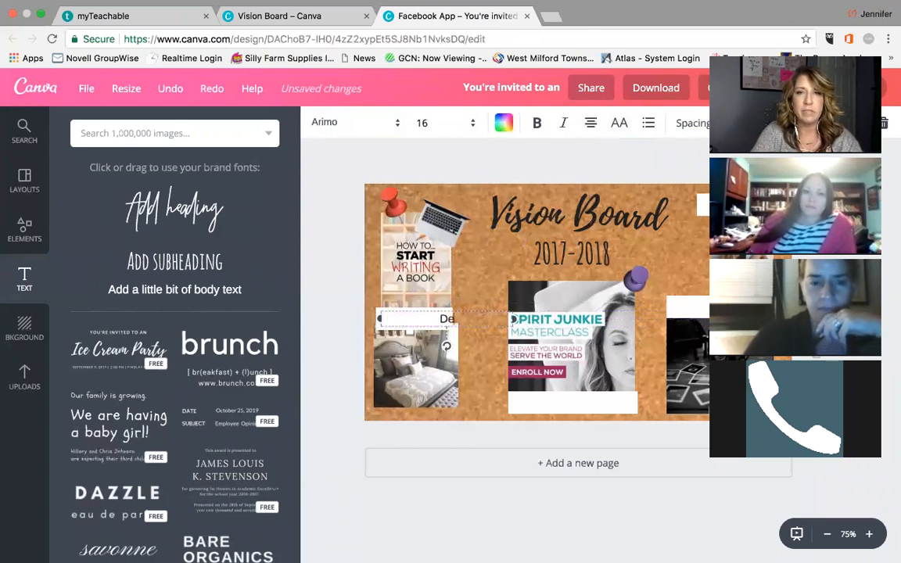
text(corate)
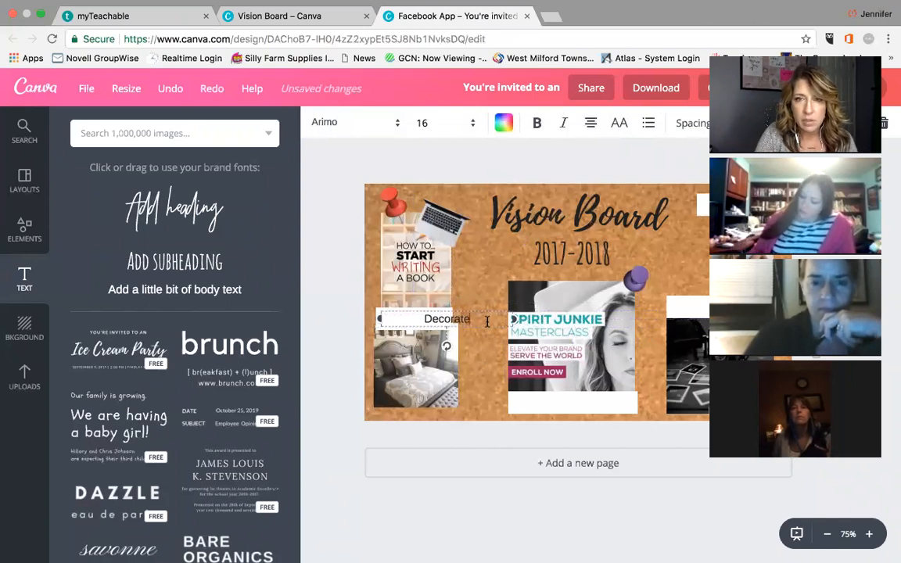
drag(514, 319, 451, 319)
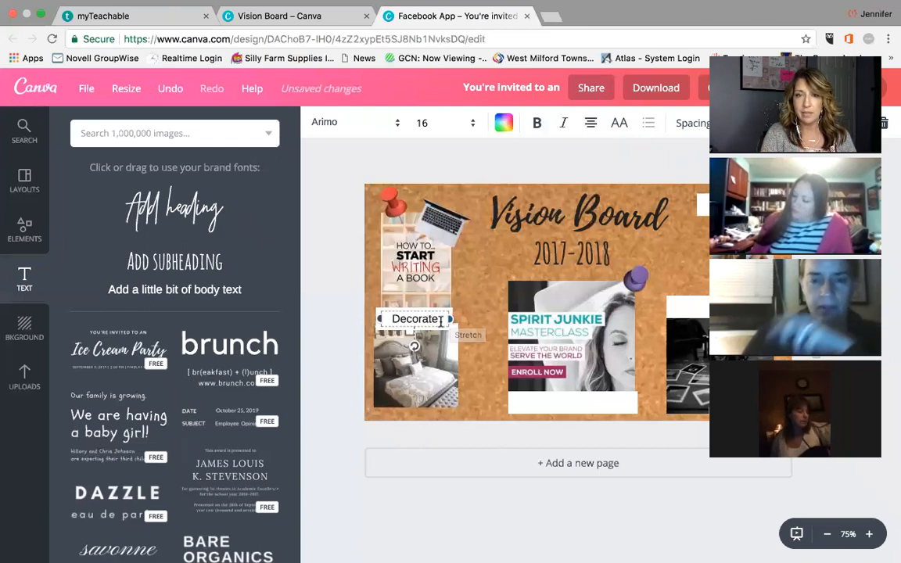
drag(405, 319, 435, 321)
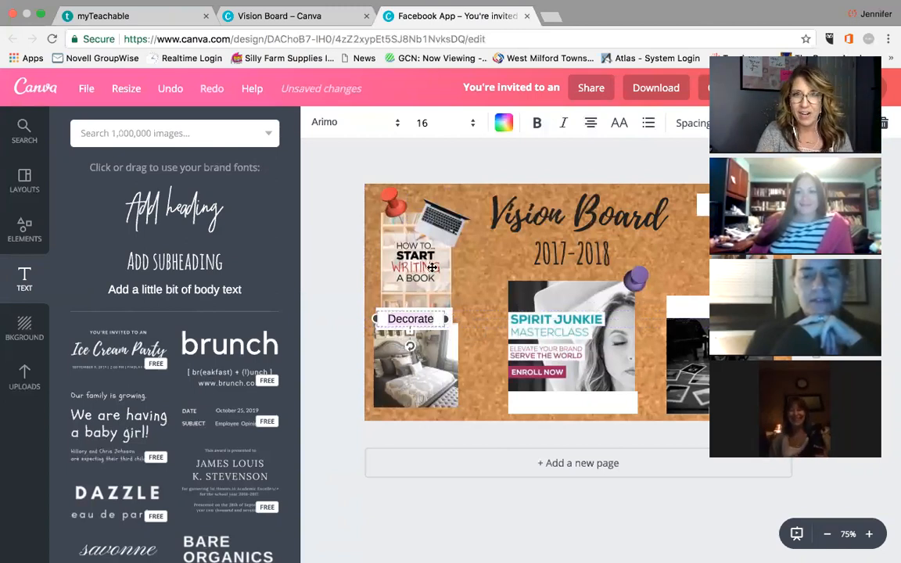
Step: Change the "Decorate" text to the uploaded Starstruck font
click(397, 125)
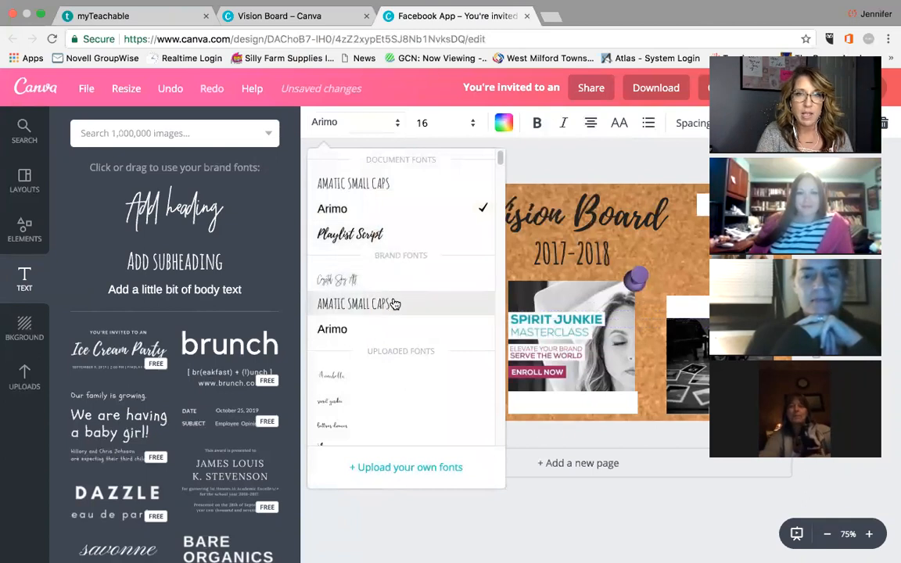
scroll(404, 279, down, 2)
scroll(404, 280, down, 3)
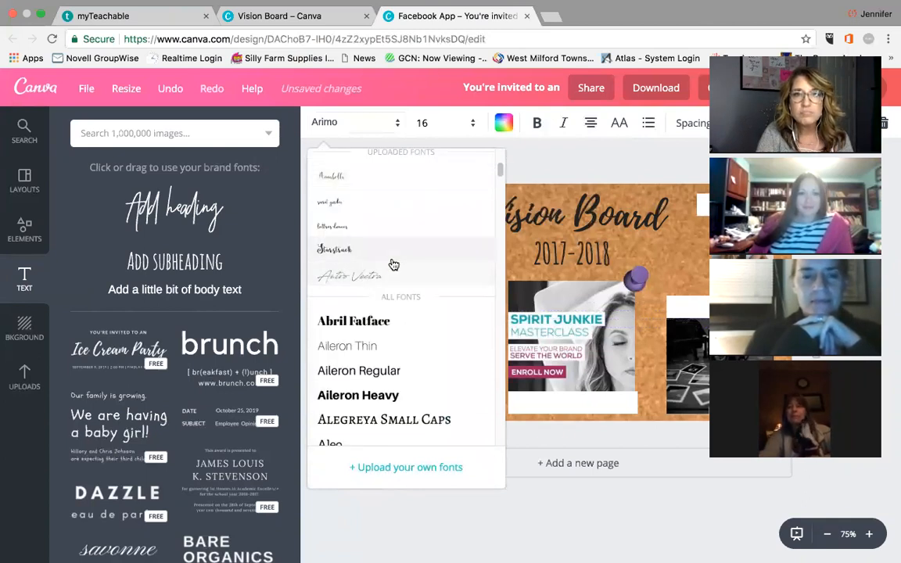
click(392, 261)
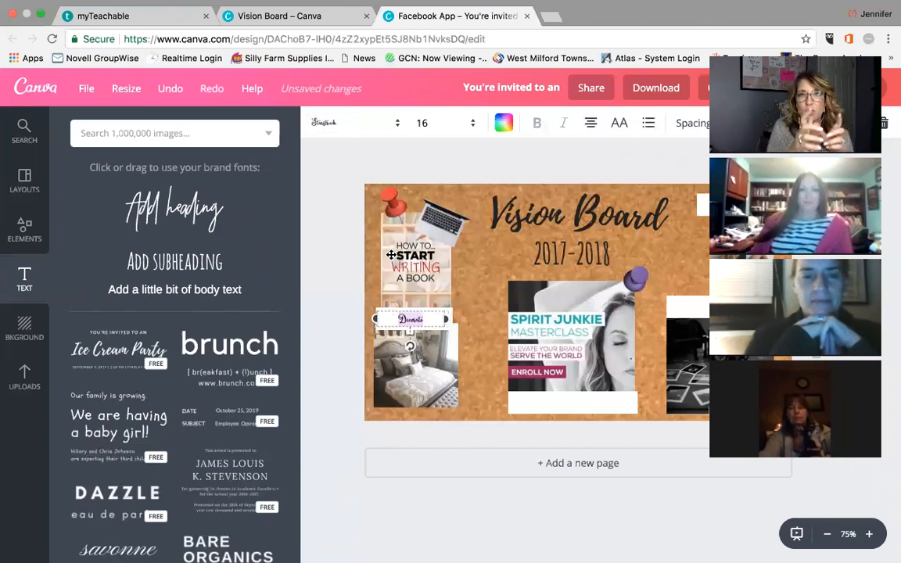
Step: Enlarge the "Decorate" text to size 32 and recentre it on its white rectangle
click(472, 124)
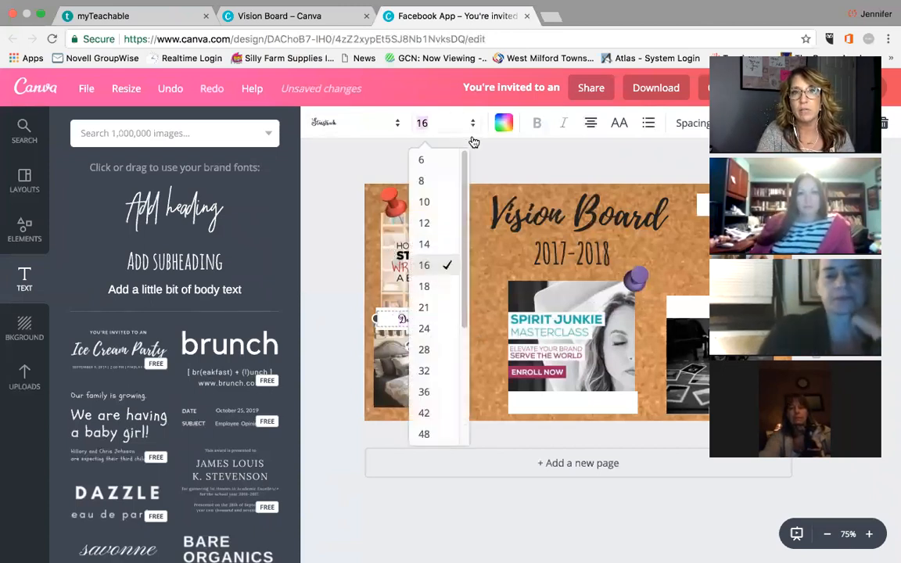
click(437, 328)
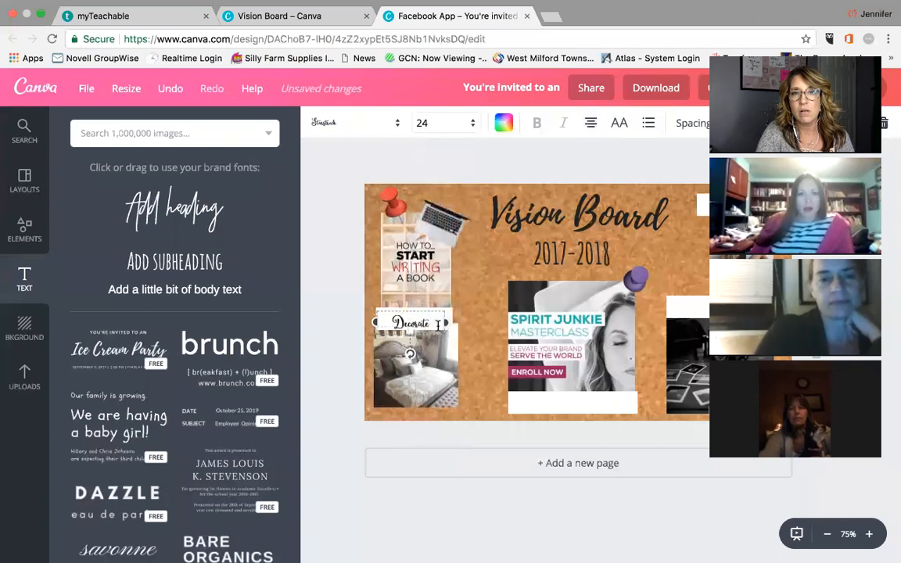
click(473, 124)
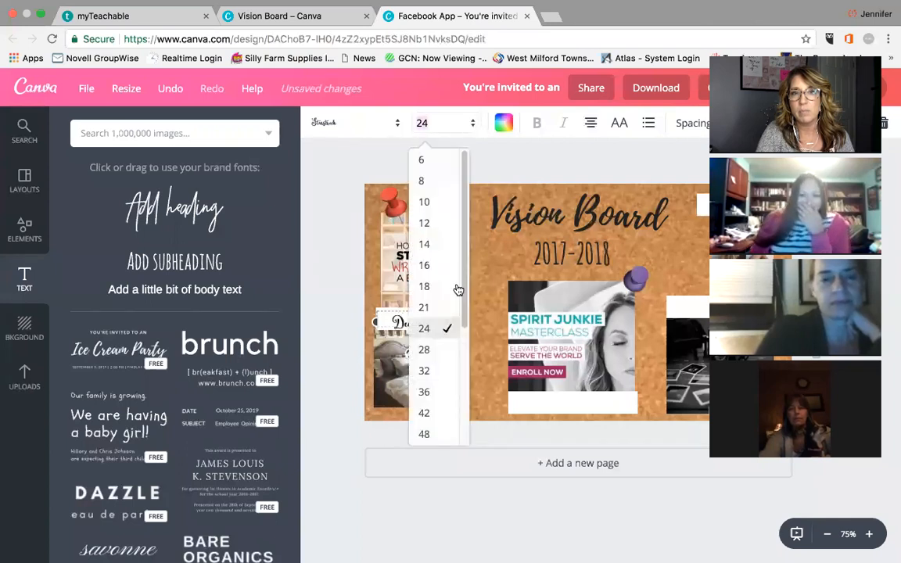
click(434, 371)
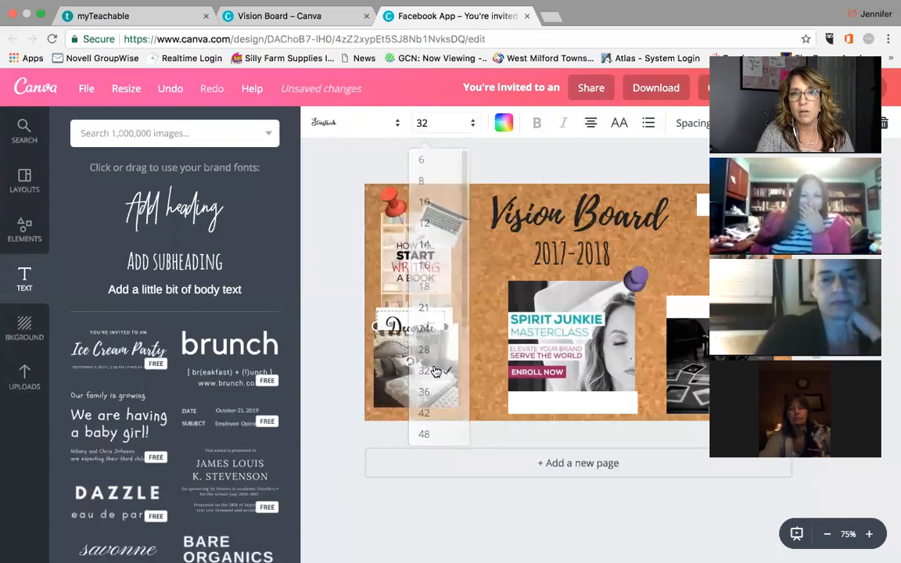
click(465, 314)
click(441, 313)
drag(441, 313, 445, 299)
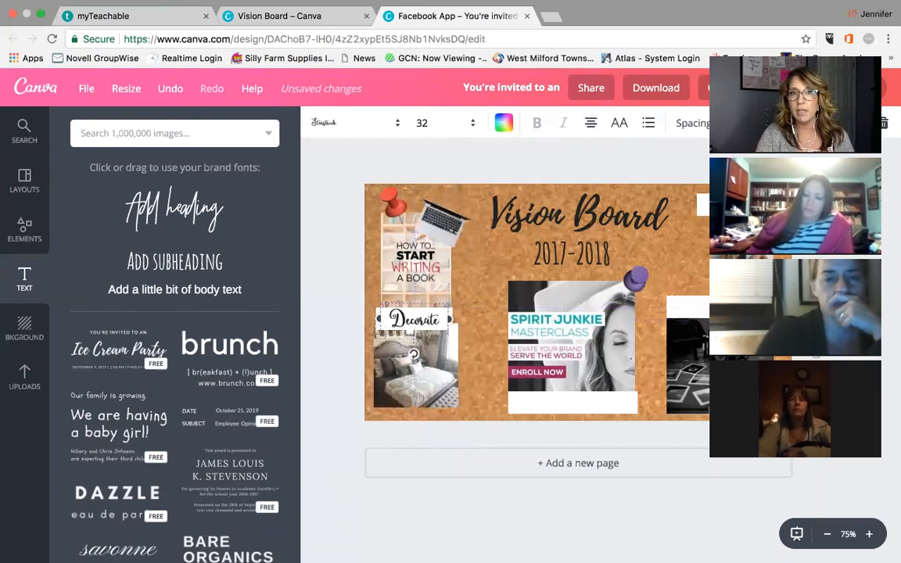
Step: Duplicate the "Decorate" text onto the white rectangle below the "Spirit Junkie" picture and change it to "Master Class" on two lines
click(501, 318)
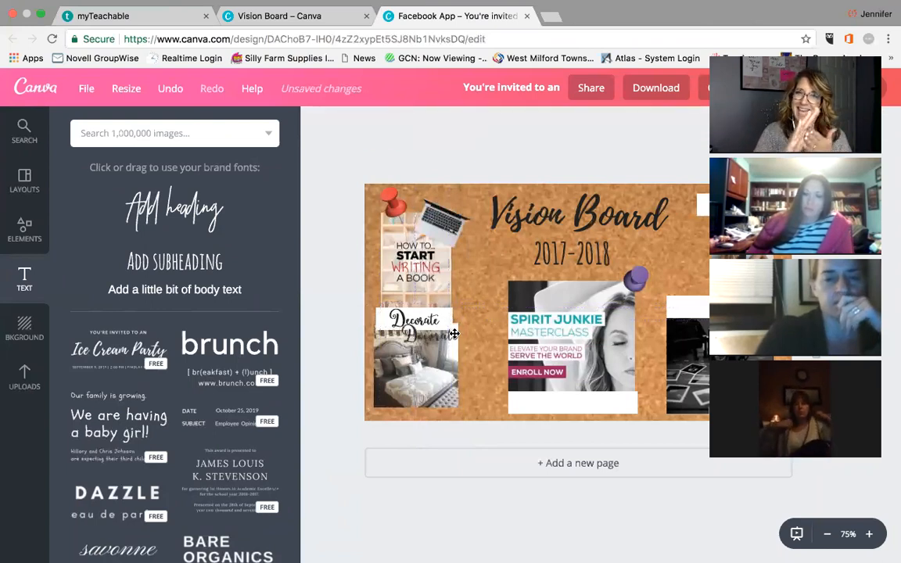
drag(481, 352, 589, 402)
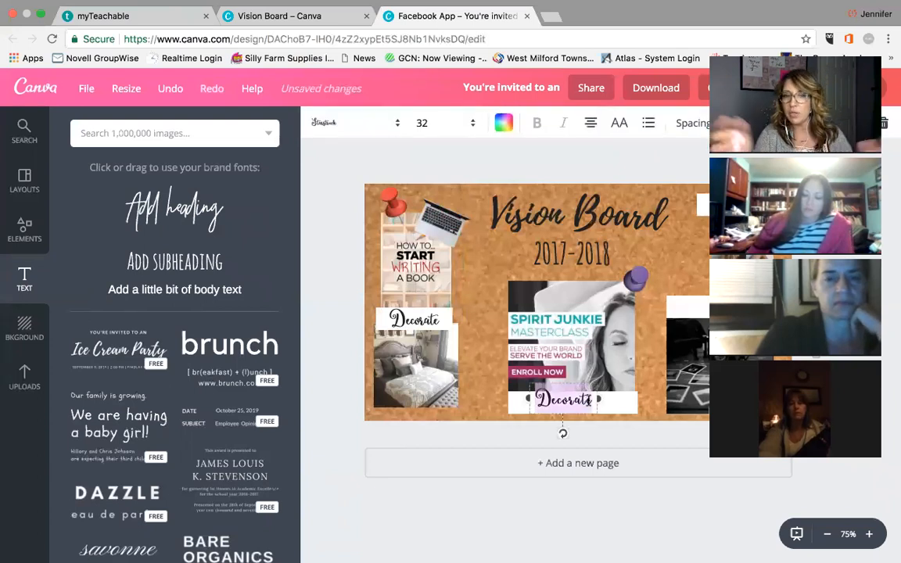
text(Master)
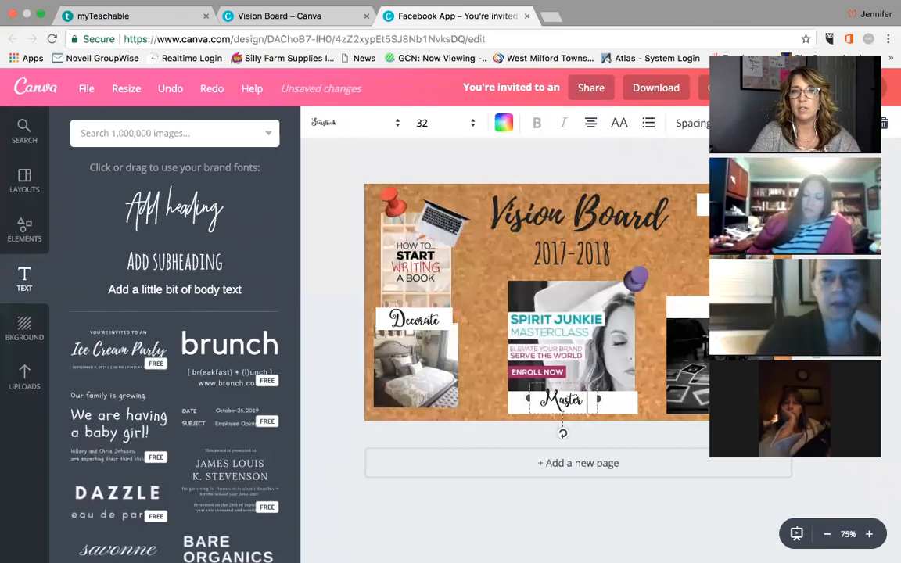
key(Return)
text(Class)
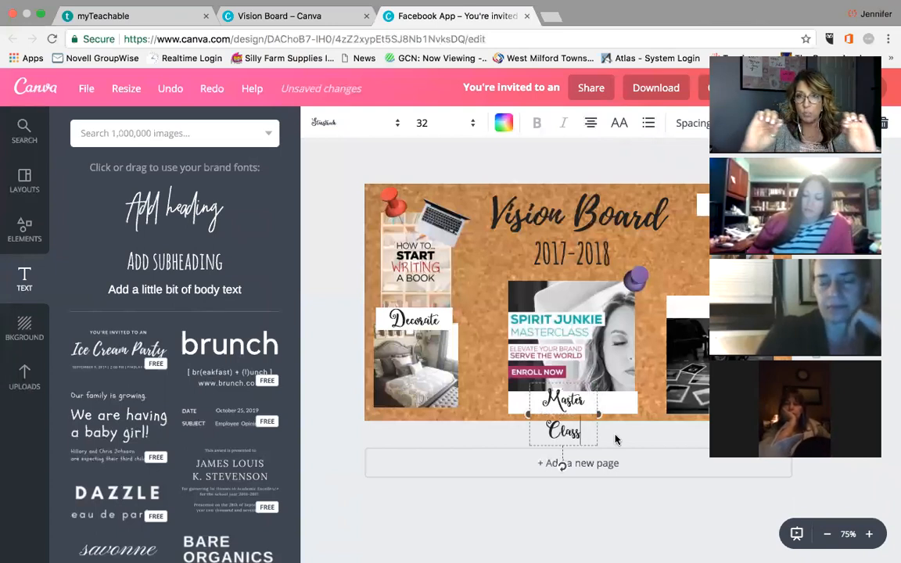
Step: Widen the "Master Class" text box so it fits on one line and centre it on its white rectangle
drag(599, 415, 639, 411)
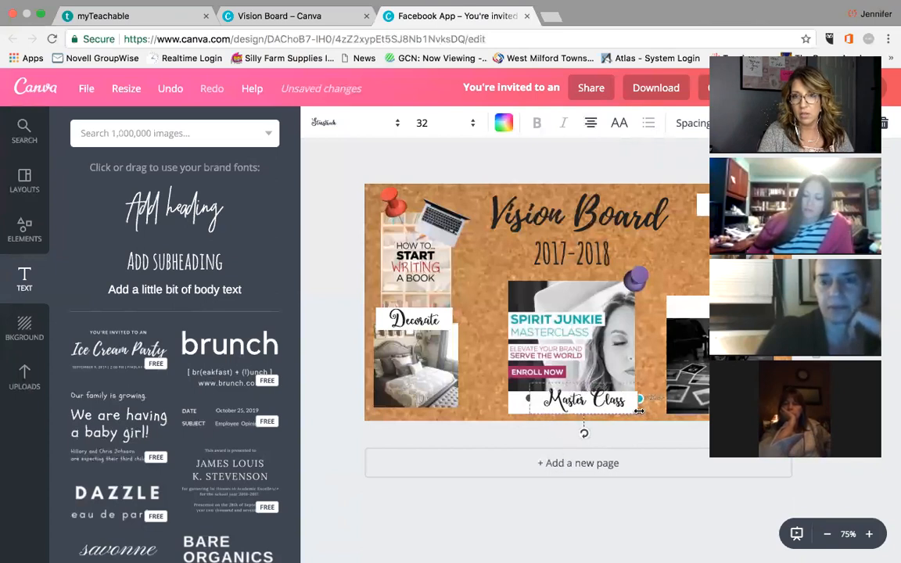
click(482, 401)
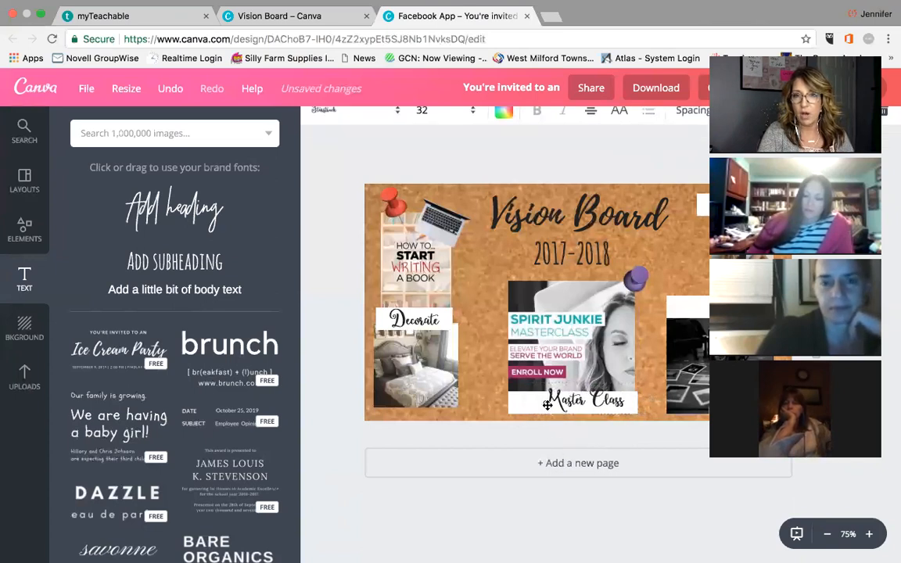
drag(573, 396, 565, 400)
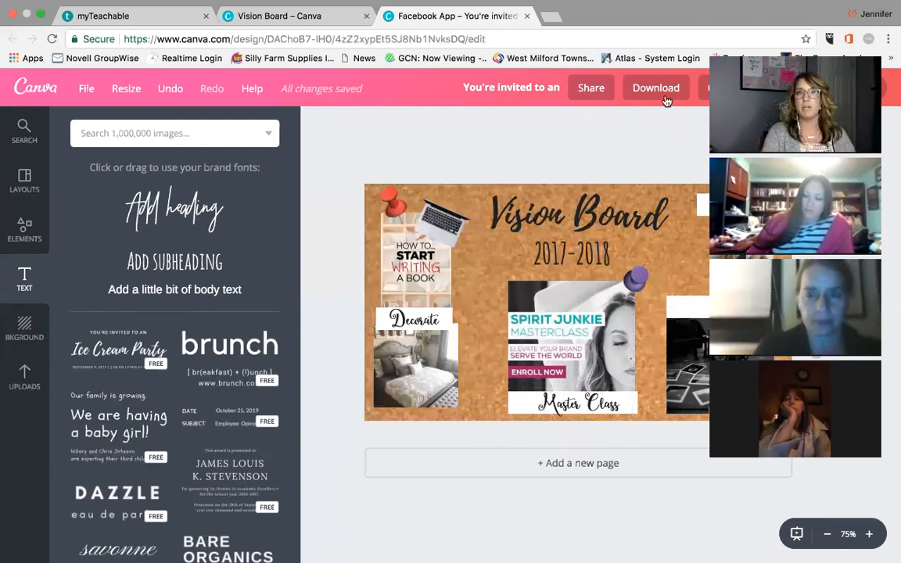
click(682, 239)
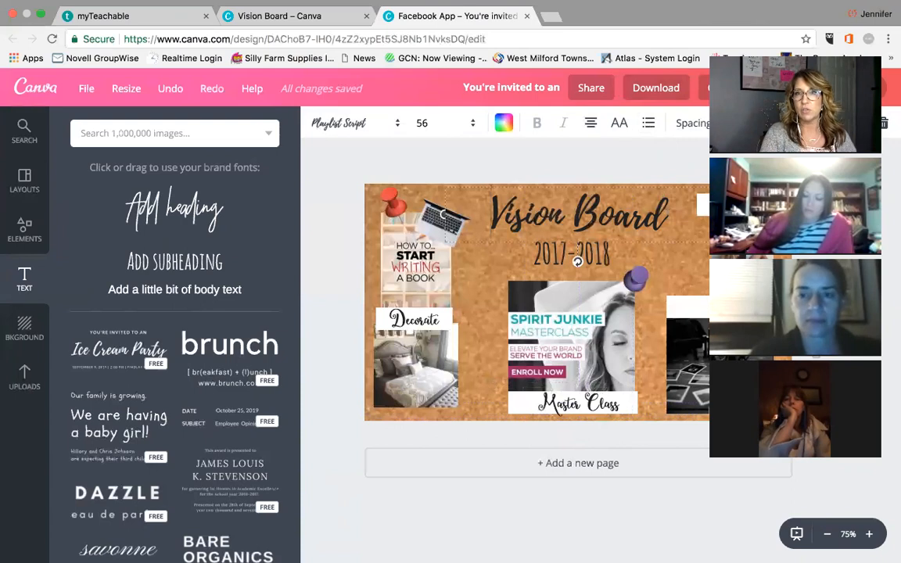
key(super+d)
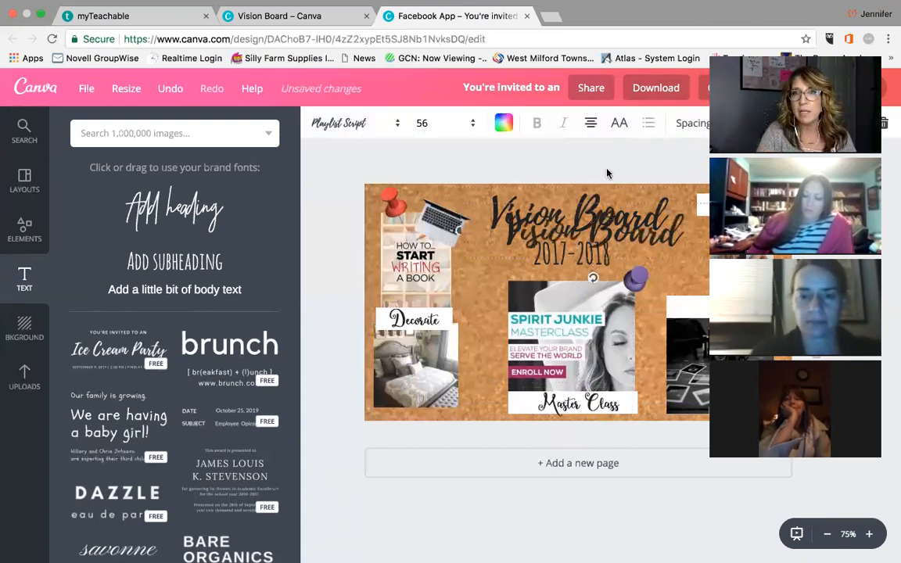
key(Delete)
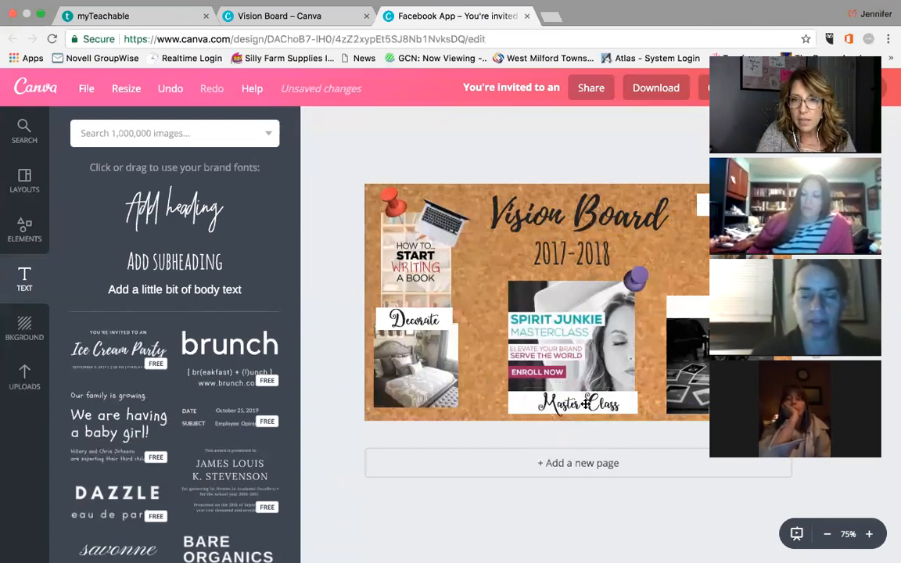
Step: Duplicate the "Master Class" caption and place the copy over the white rectangle beside the "Vision Board" title
key(super+z)
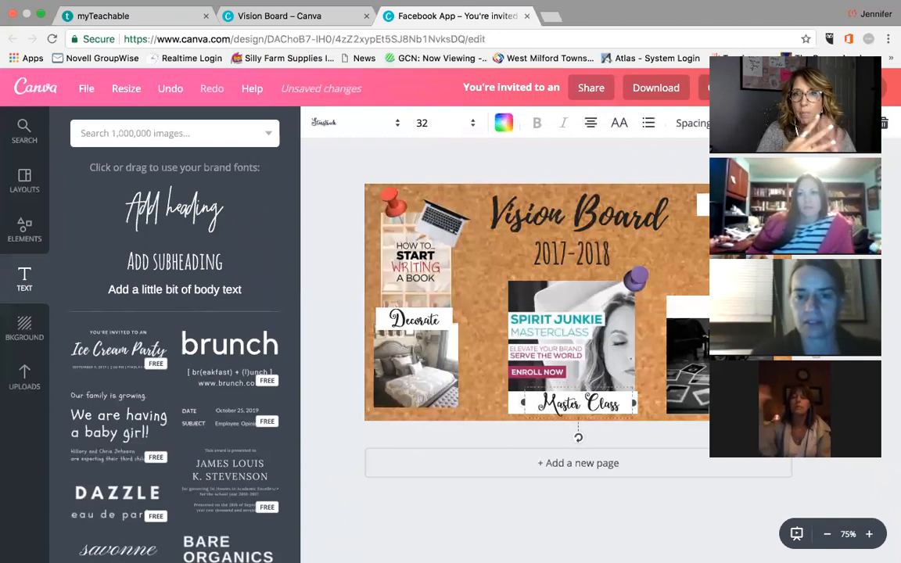
click(741, 122)
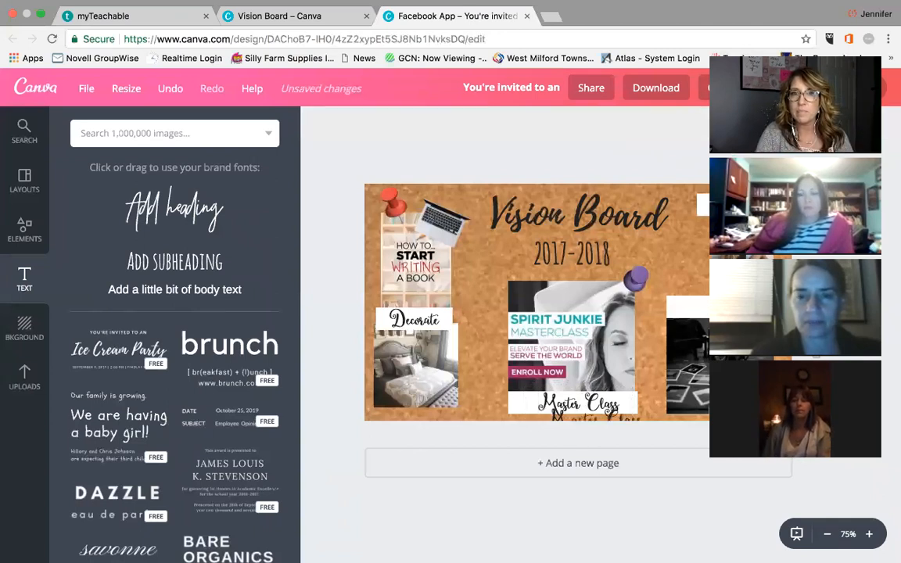
drag(631, 366, 728, 205)
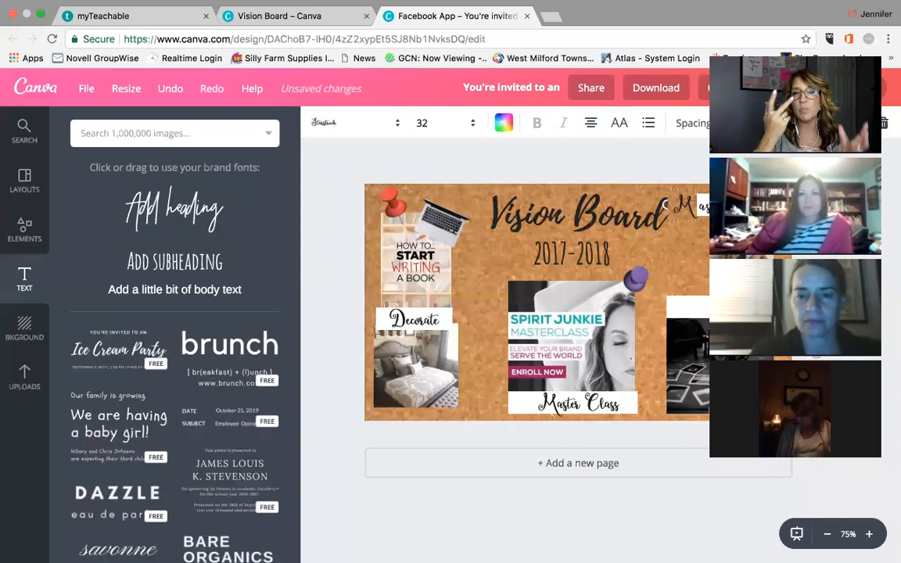
Step: Replace the copied caption's text with a new caption beginning with "Gr"
key(BackSpace)
key(BackSpace)
key(BackSpace)
key(BackSpace)
key(BackSpace)
key(BackSpace)
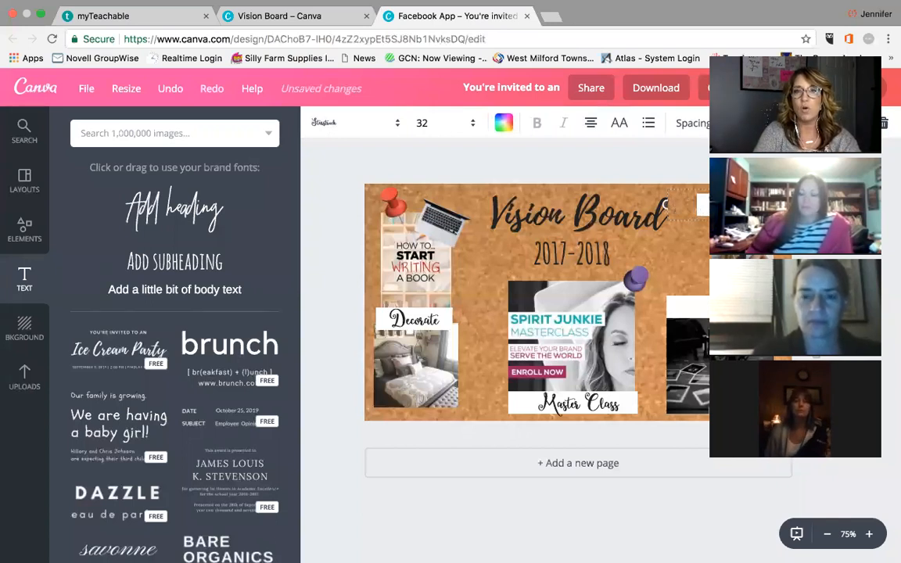
text(ra)
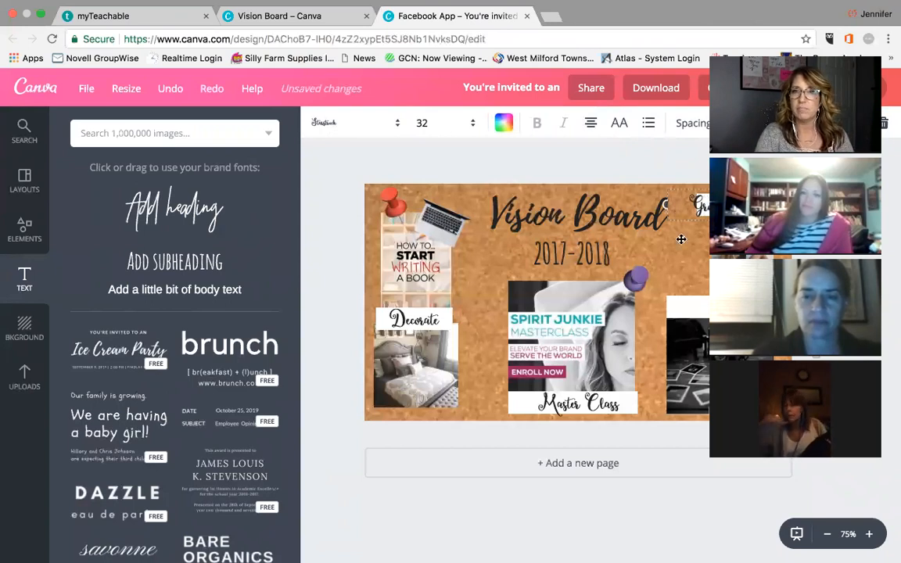
Step: Shift the new caption onto its white rectangle and recentre the "Vision Board" title above "2017-2018"
click(656, 223)
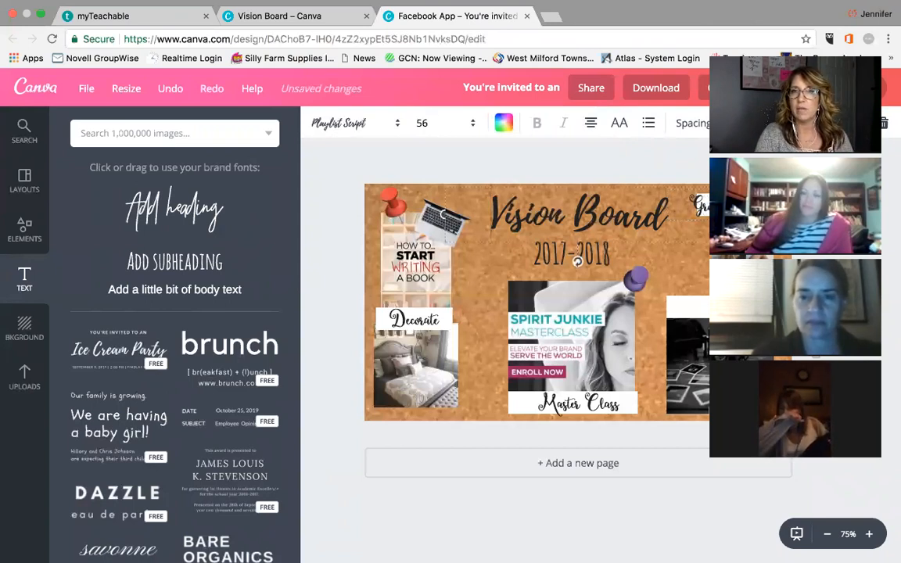
click(665, 205)
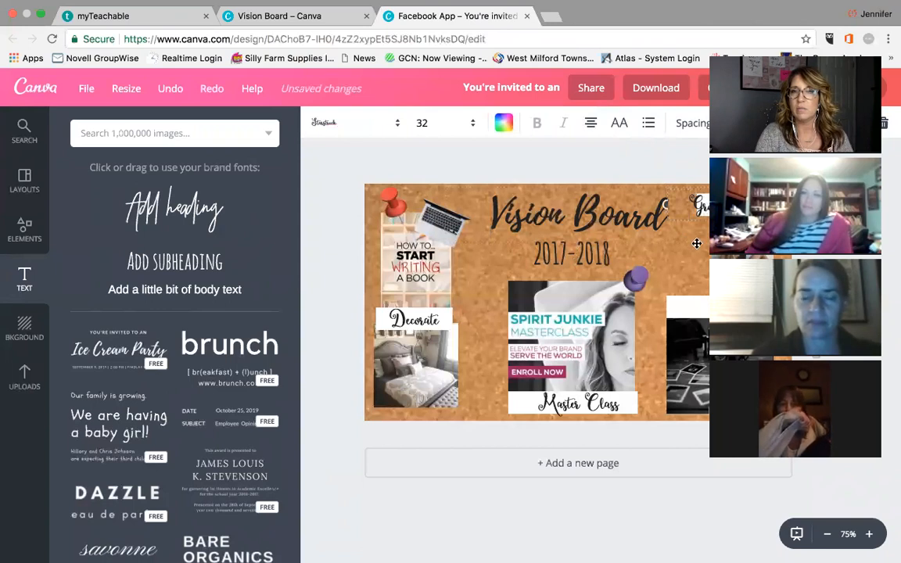
click(578, 260)
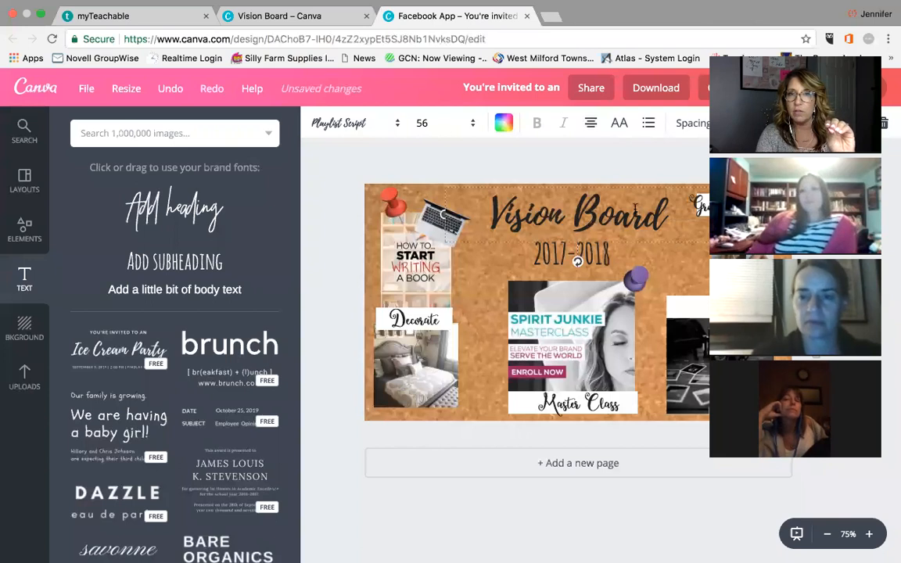
drag(646, 232, 716, 204)
click(671, 258)
drag(593, 209, 615, 219)
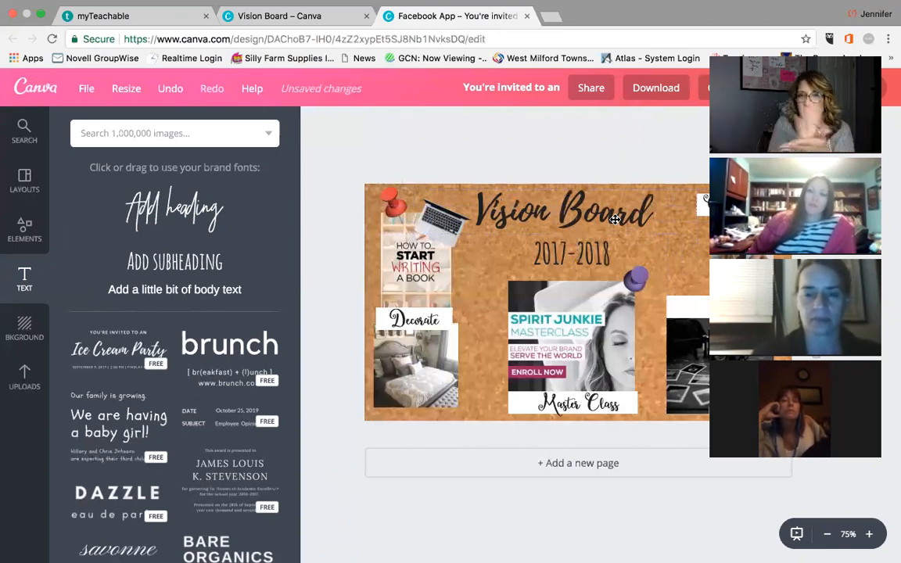
mouse_move(600, 221)
mouse_down()
mouse_move(507, 222)
mouse_move(615, 222)
mouse_up()
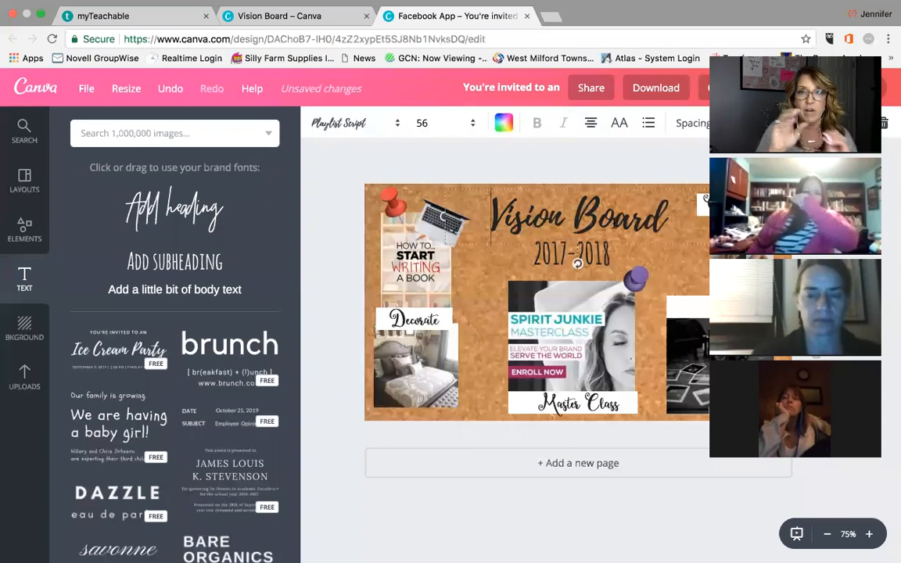
Step: Change the "Vision Board" title's text colour to white
drag(668, 214, 470, 216)
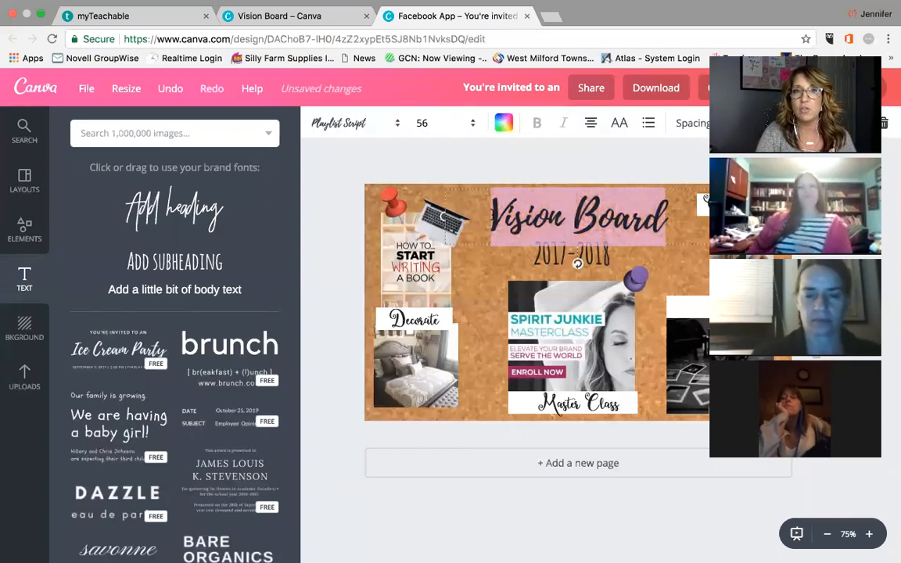
click(507, 123)
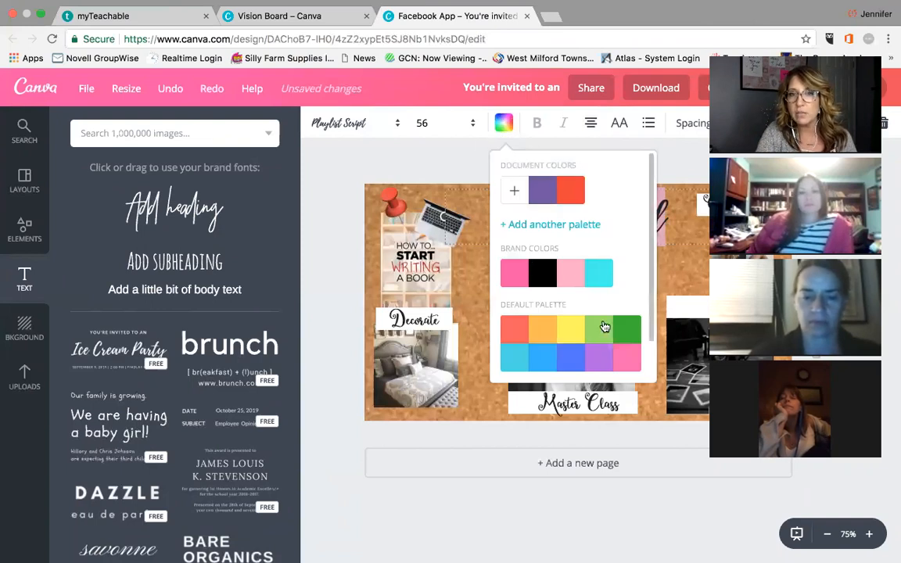
scroll(605, 327, down, 1)
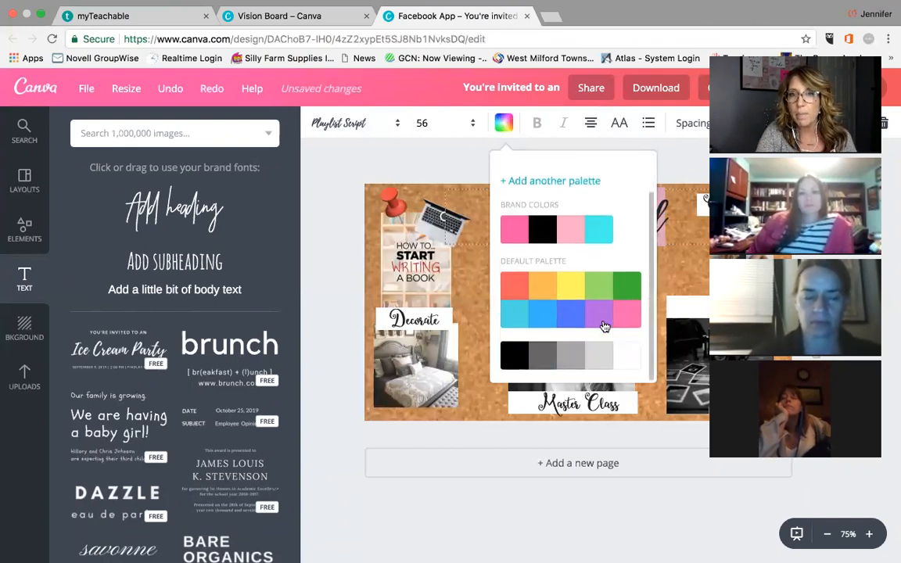
click(630, 357)
click(681, 158)
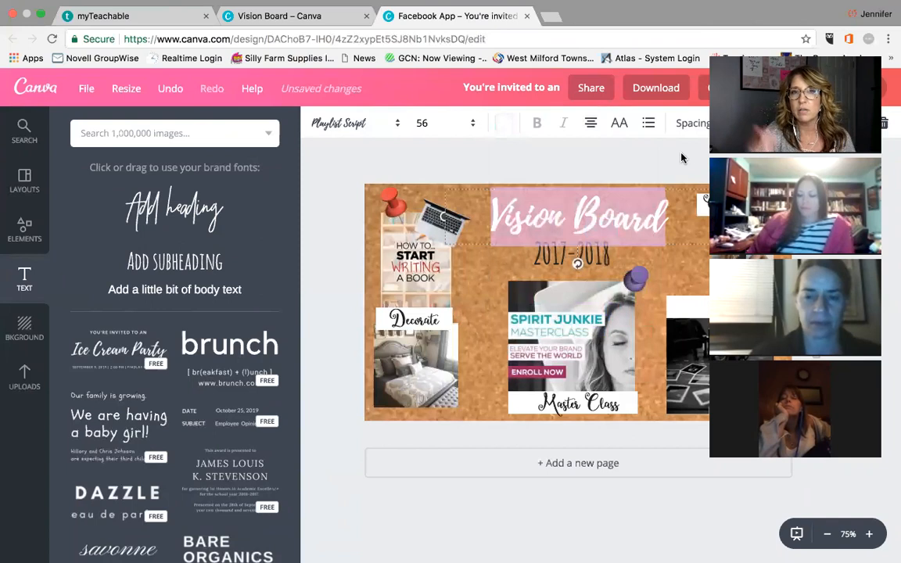
click(470, 324)
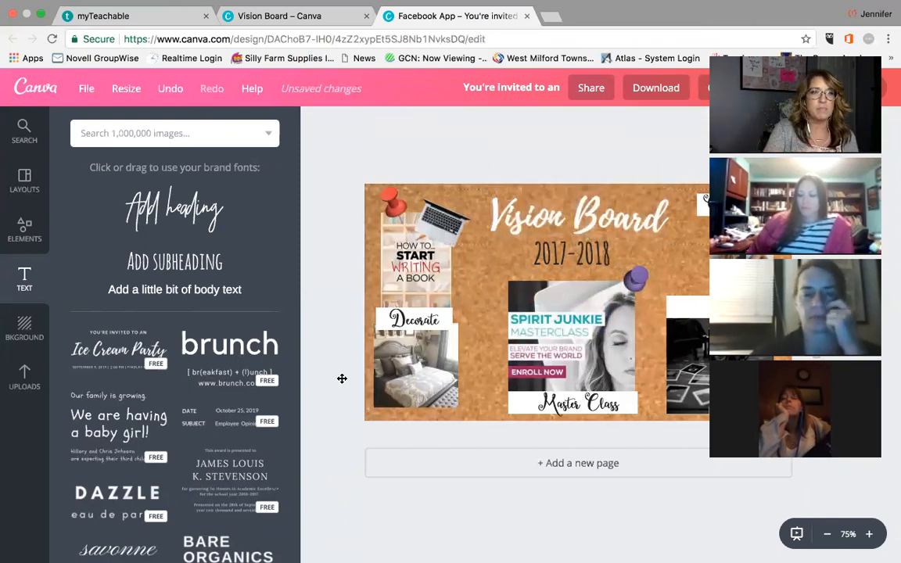
Step: Add the uploaded scattered sequins image, shrink it and place it between the bedroom and "Spirit Junkie" pictures
click(25, 378)
scroll(100, 411, down, 3)
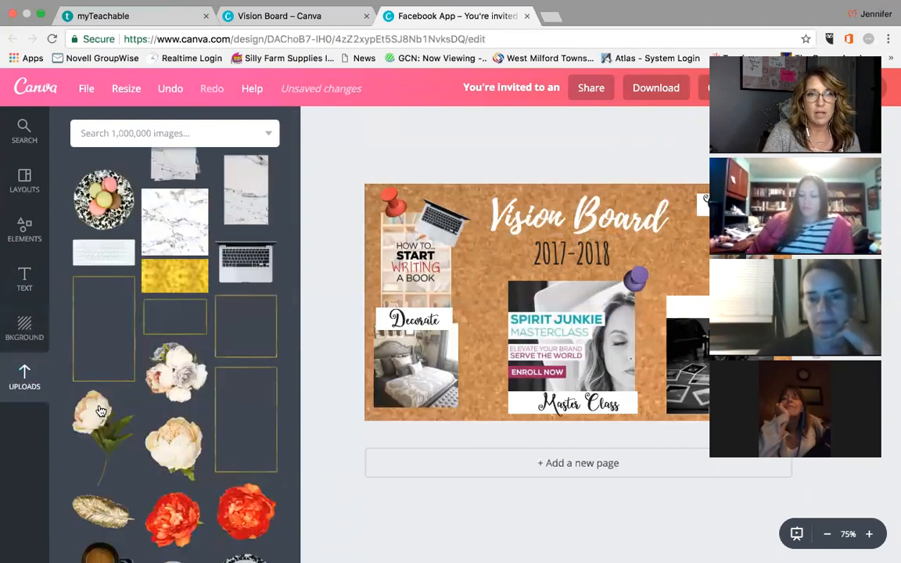
scroll(100, 411, down, 5)
scroll(100, 411, up, 3)
scroll(101, 411, down, 10)
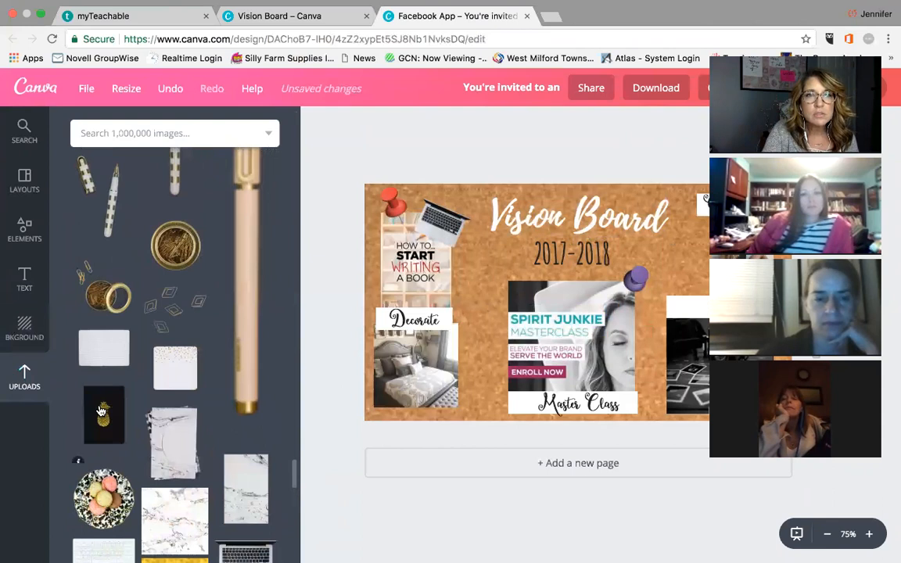
scroll(100, 411, up, 5)
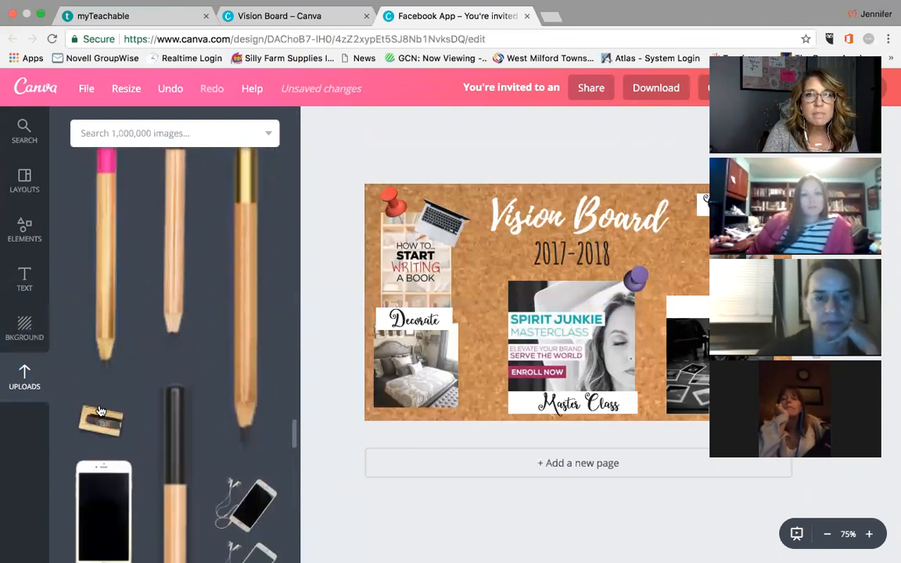
scroll(100, 411, up, 5)
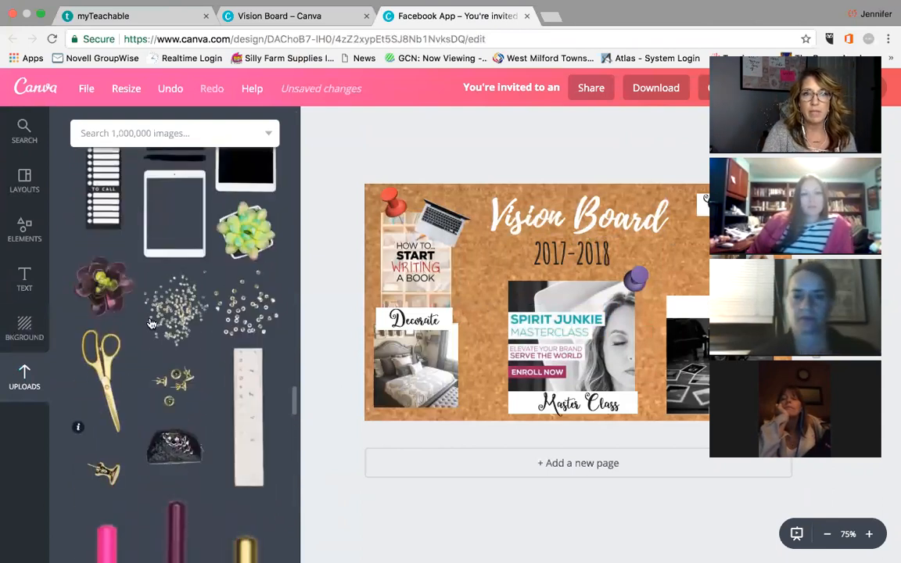
drag(180, 305, 500, 400)
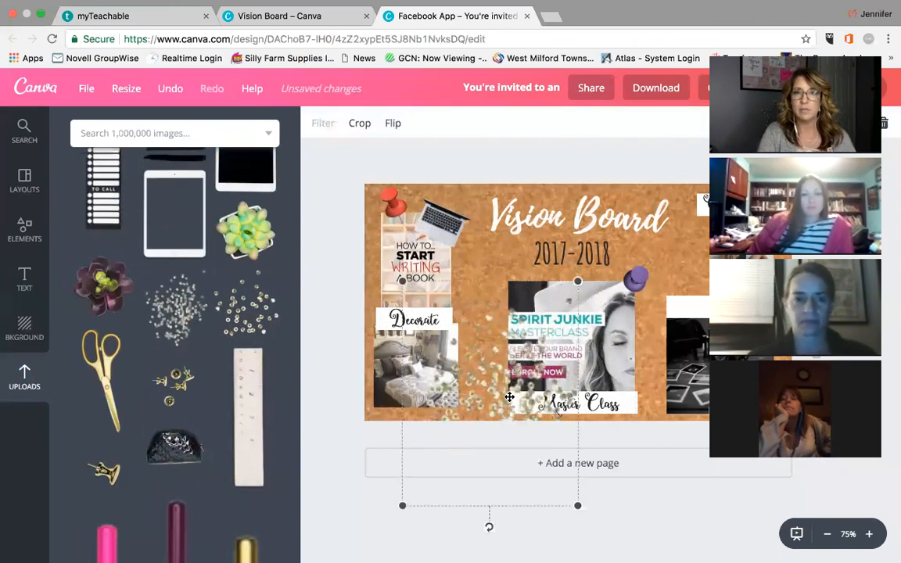
drag(577, 506, 523, 436)
drag(489, 401, 503, 418)
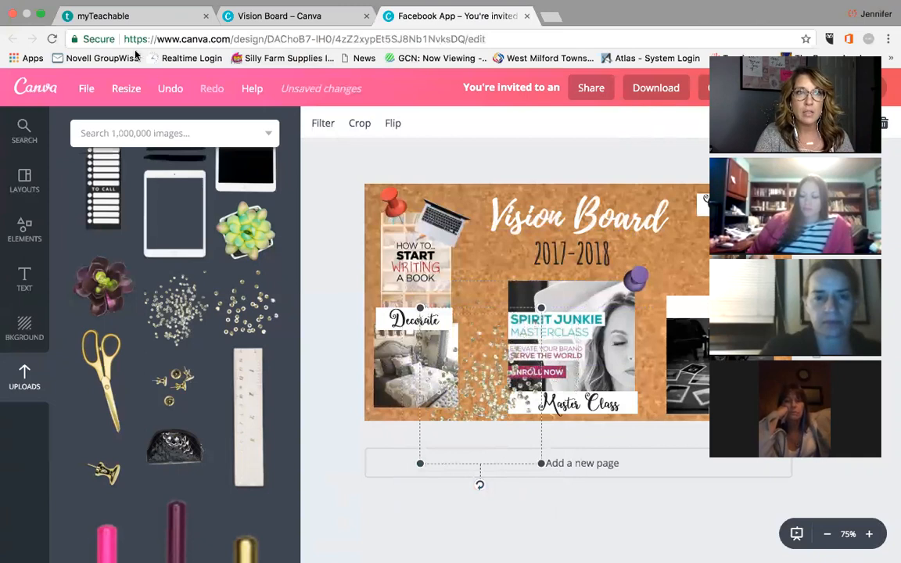
Step: Take the browser window out of full-screen view
click(41, 15)
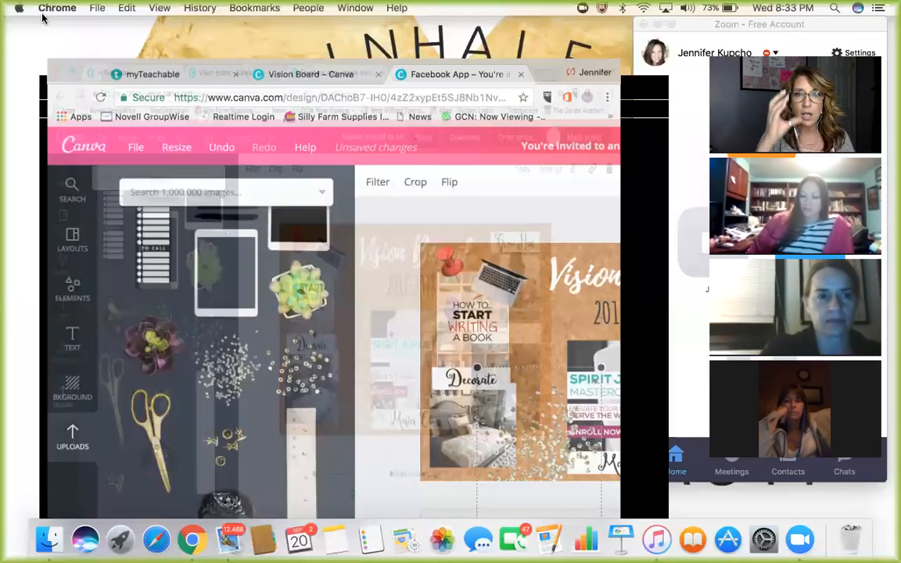